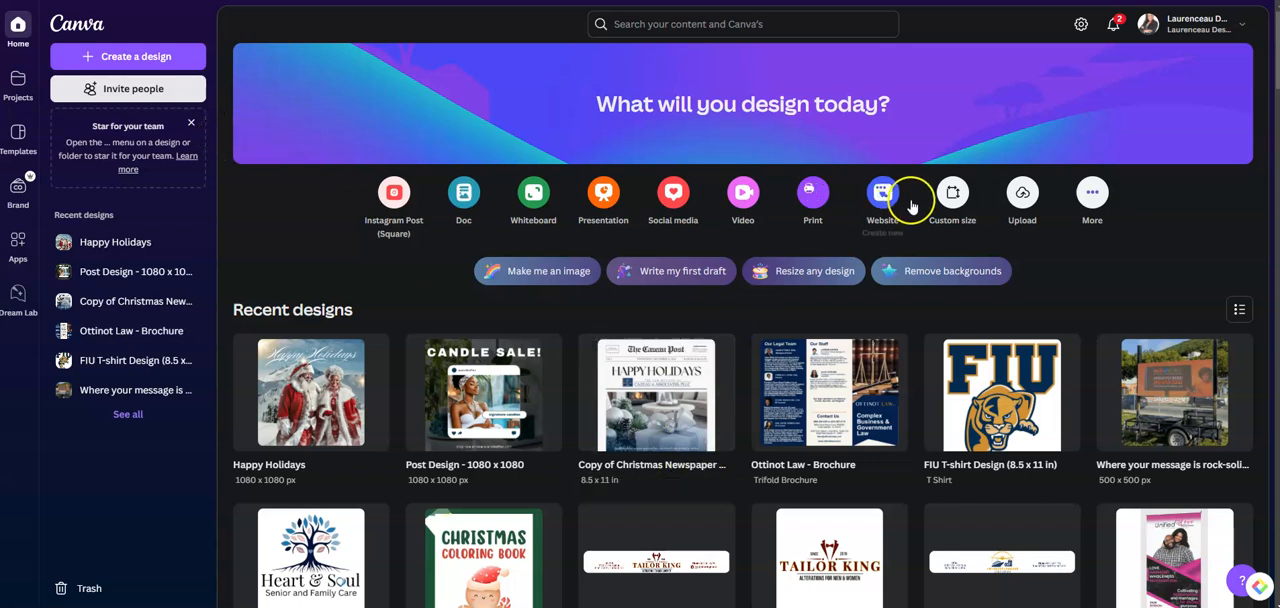
Create a new blank custom-size design measuring 1080 × 1080 px
click(953, 194)
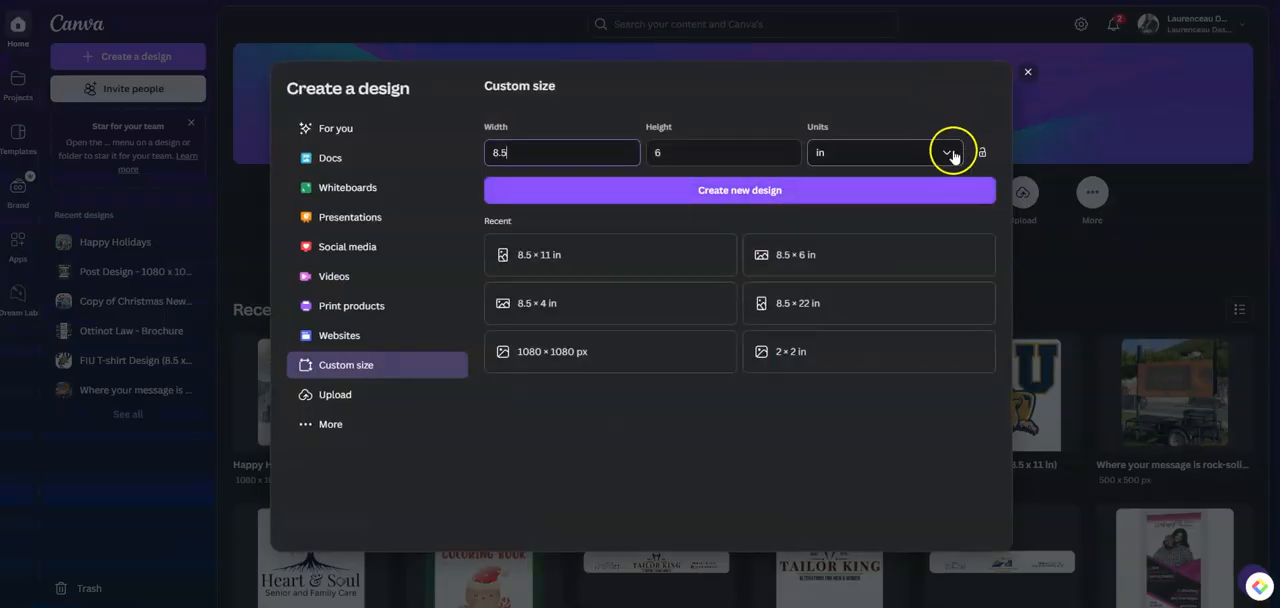
click(948, 152)
click(839, 191)
click(527, 153)
drag(530, 154, 481, 166)
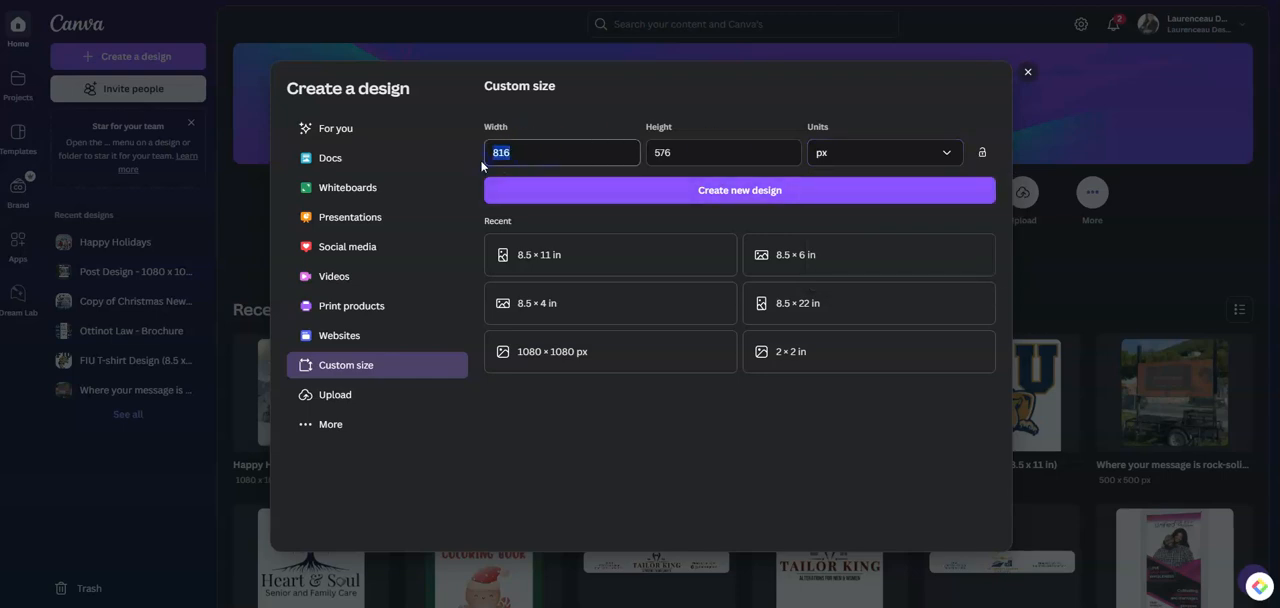
text(1080)
click(675, 152)
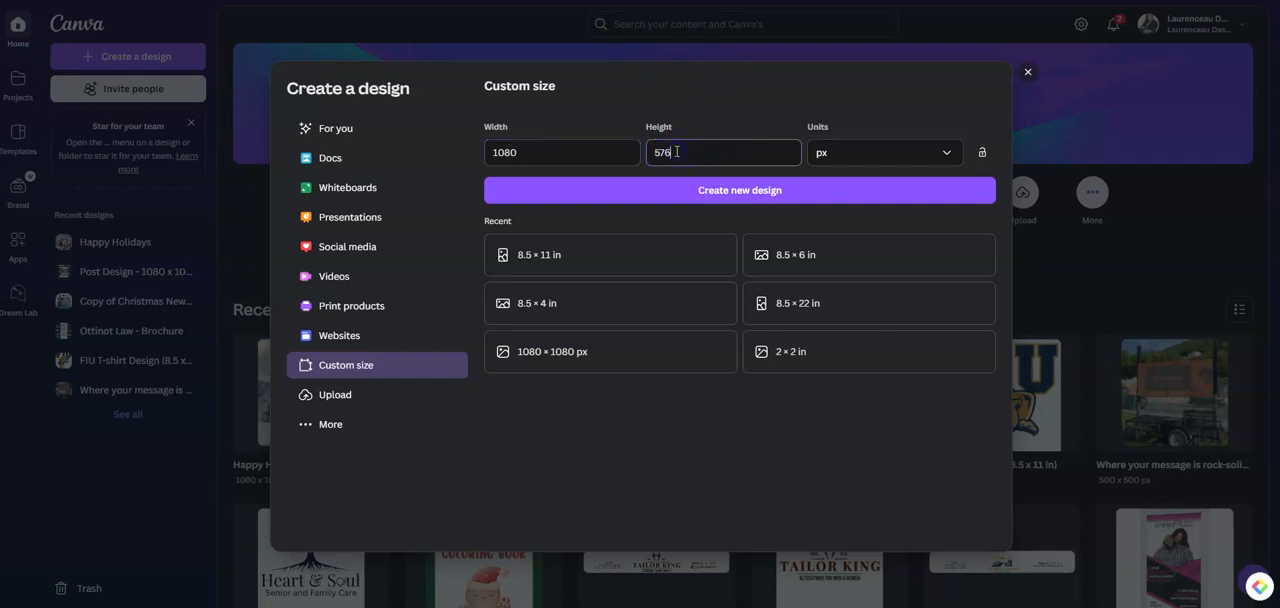
key(BackSpace)
key(BackSpace)
key(BackSpace)
text(1080)
click(808, 190)
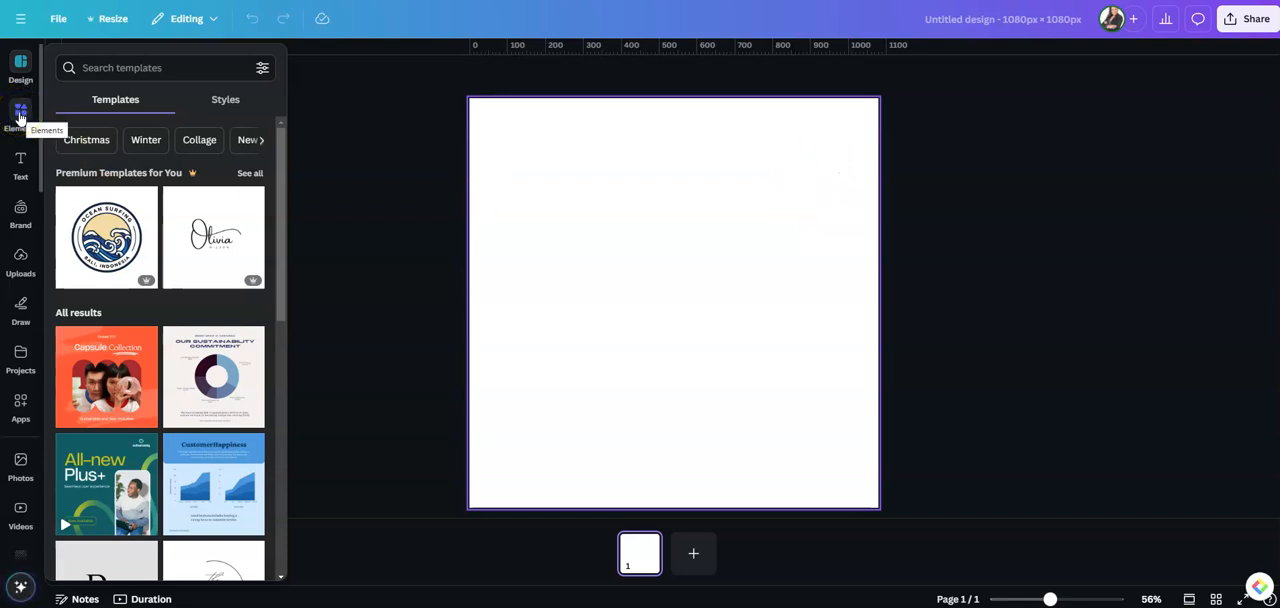
Add the uploaded photo of Santa and Mrs. Claus in the snow and enlarge it to fill the whole page
click(24, 270)
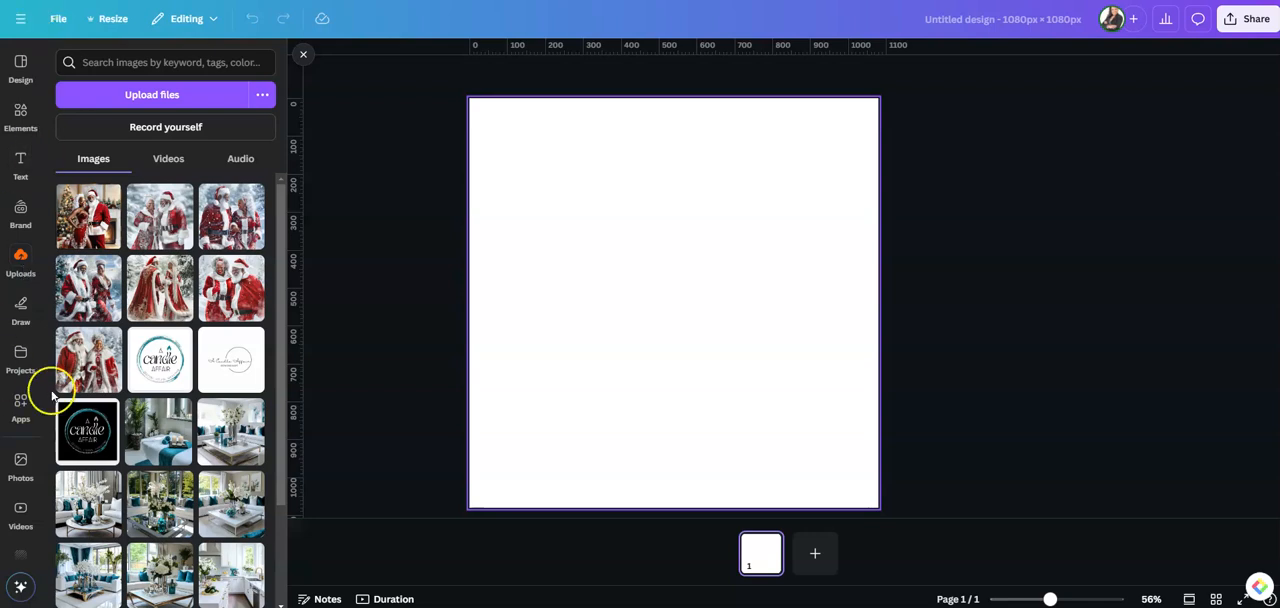
click(90, 366)
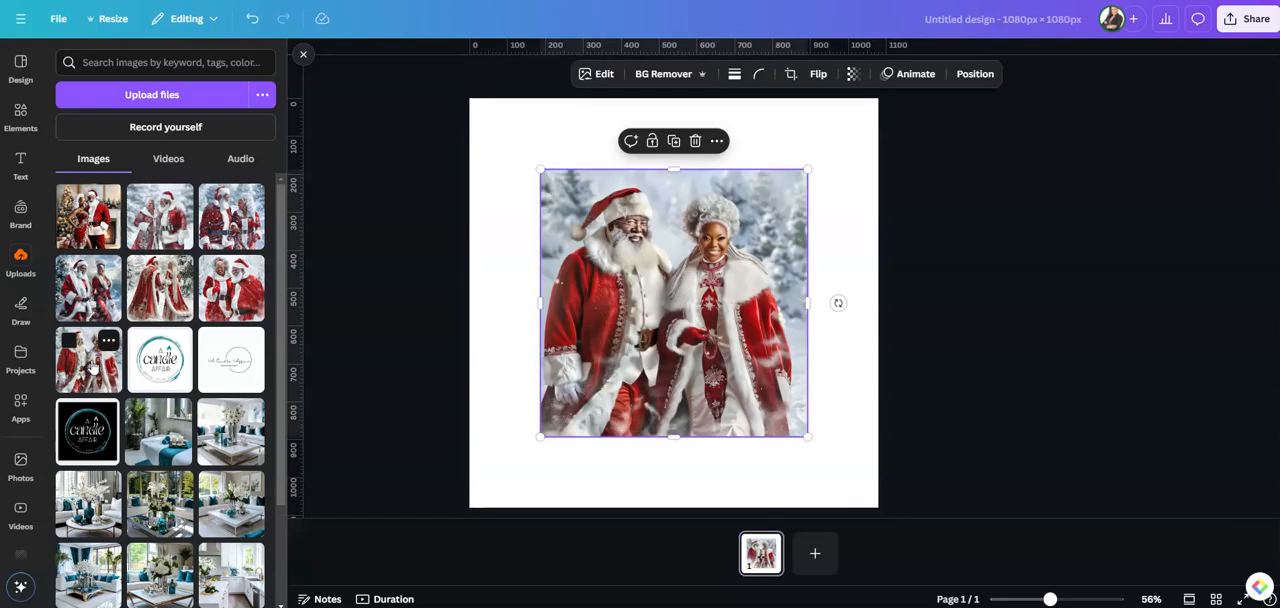
drag(664, 294, 597, 229)
drag(737, 366, 893, 493)
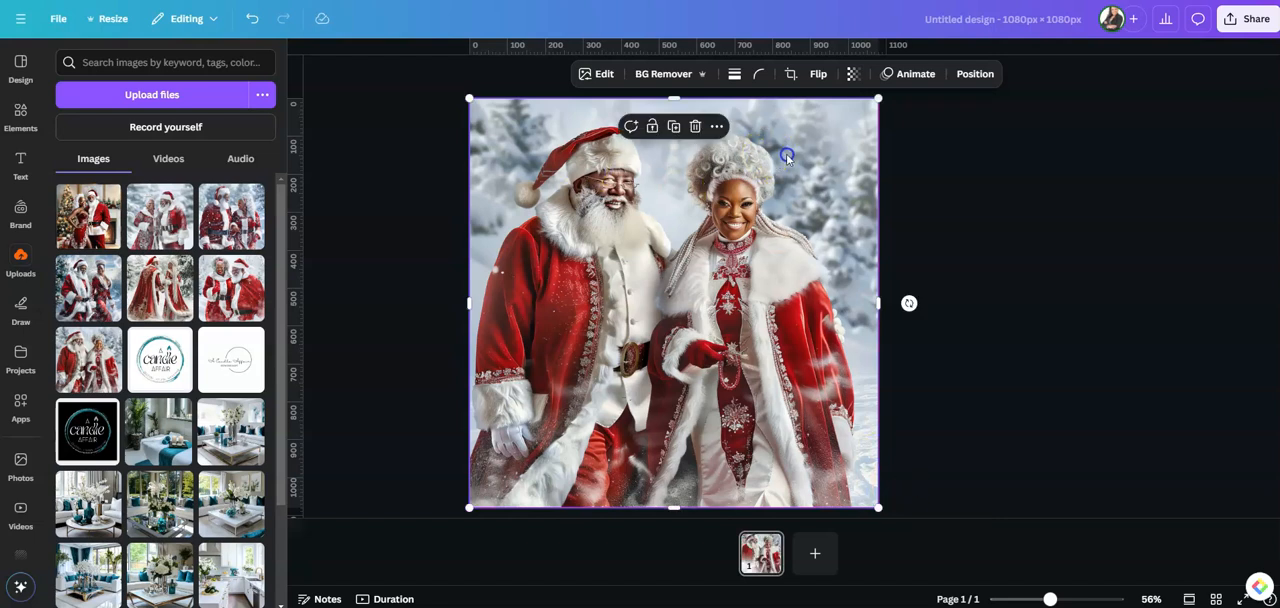
Use Magic Grab to separate both Santa and Mrs. Claus from the photo's background
click(600, 78)
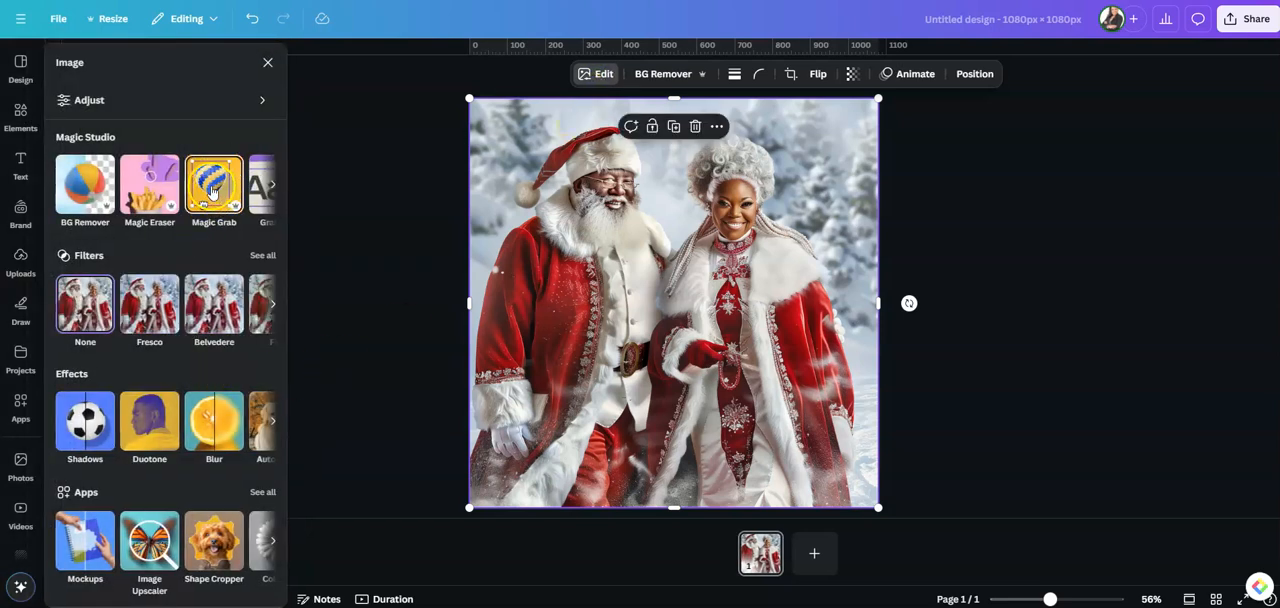
click(213, 190)
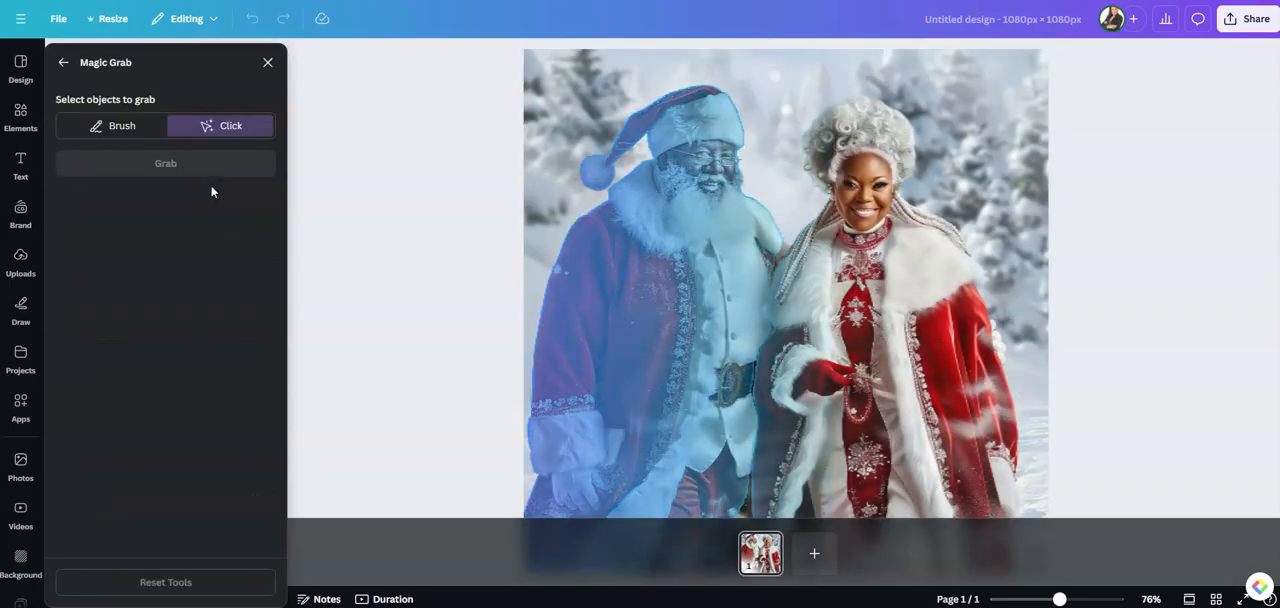
click(627, 287)
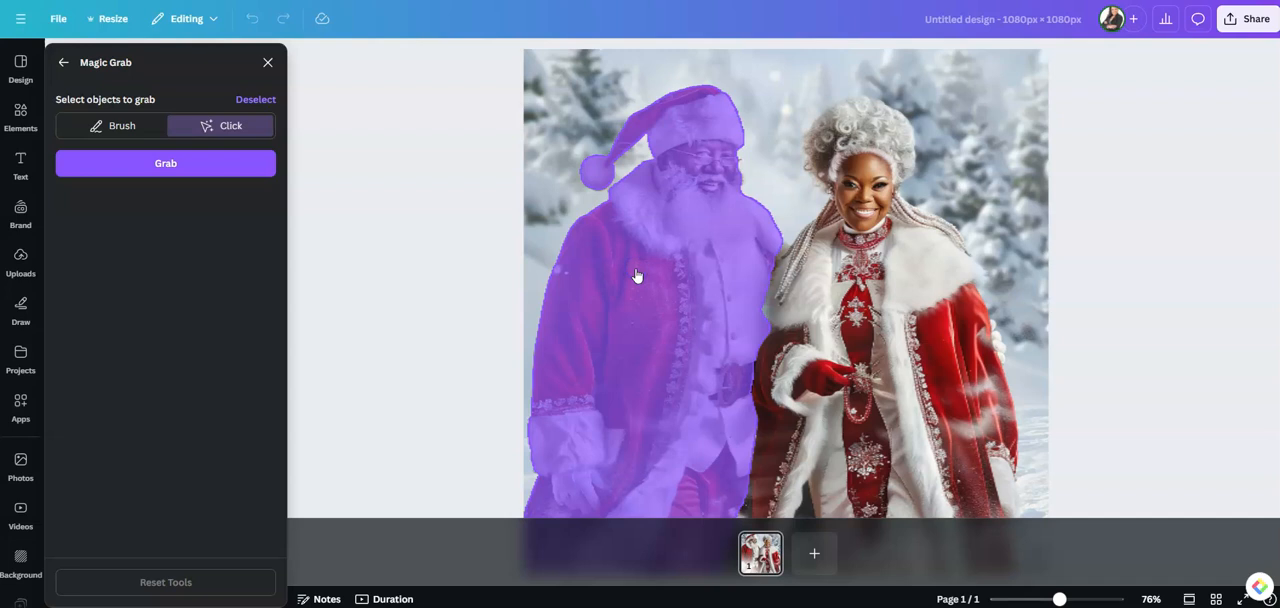
click(879, 292)
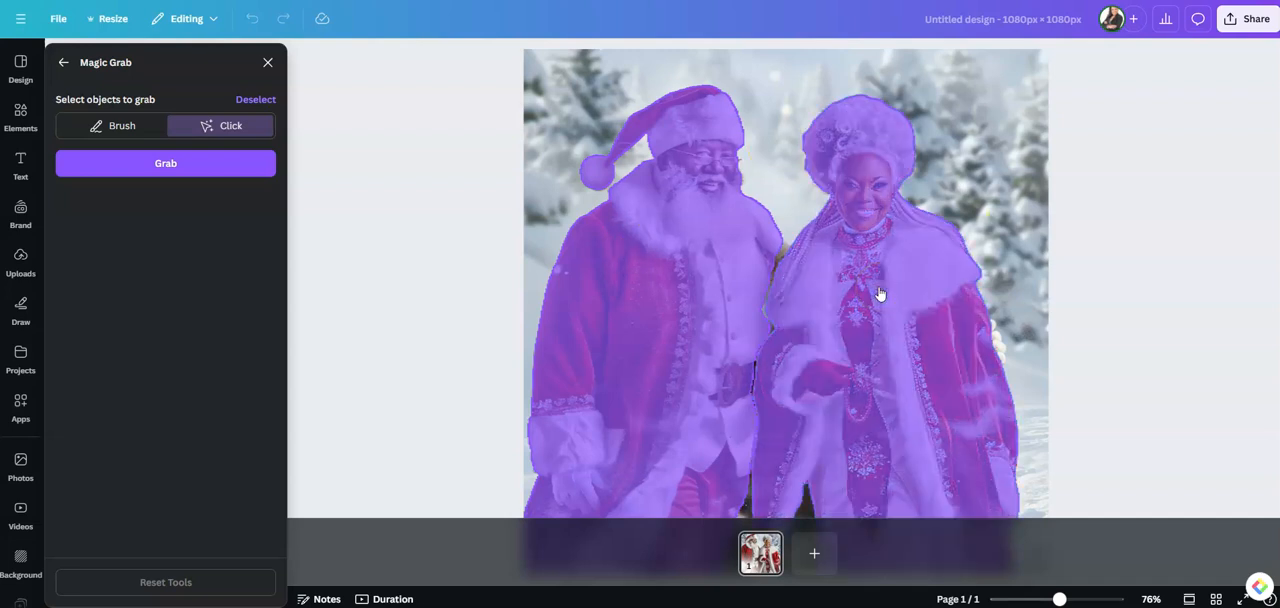
click(215, 165)
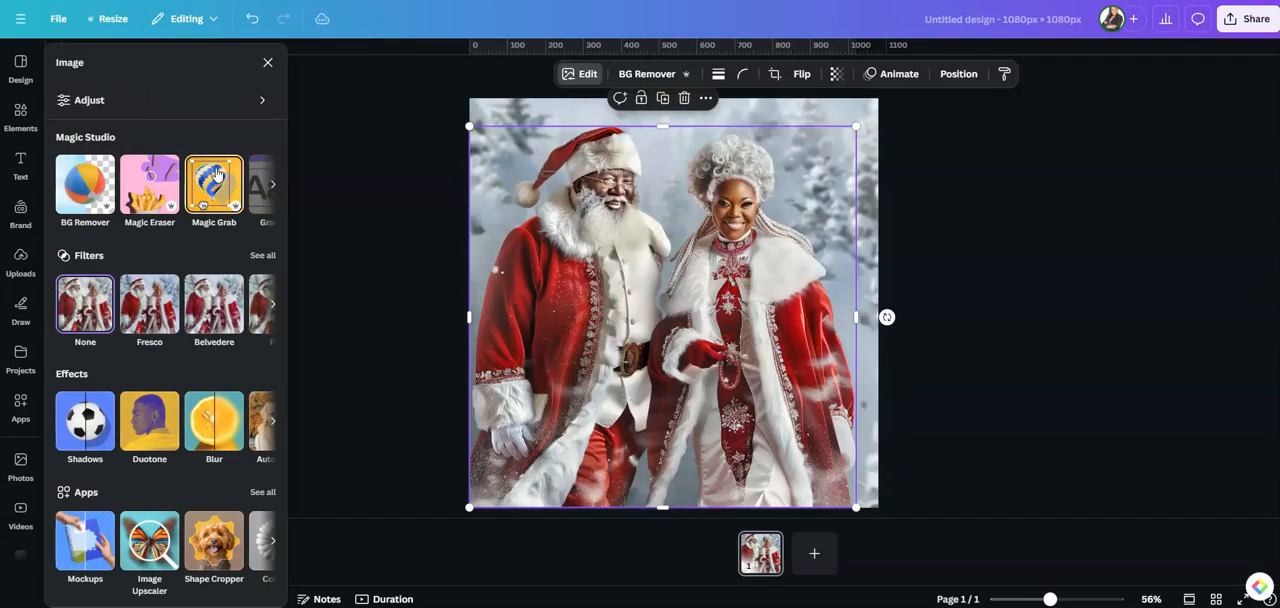
click(215, 160)
Move the grabbed couple down the page and delete the snowy background image behind them
drag(640, 325, 631, 399)
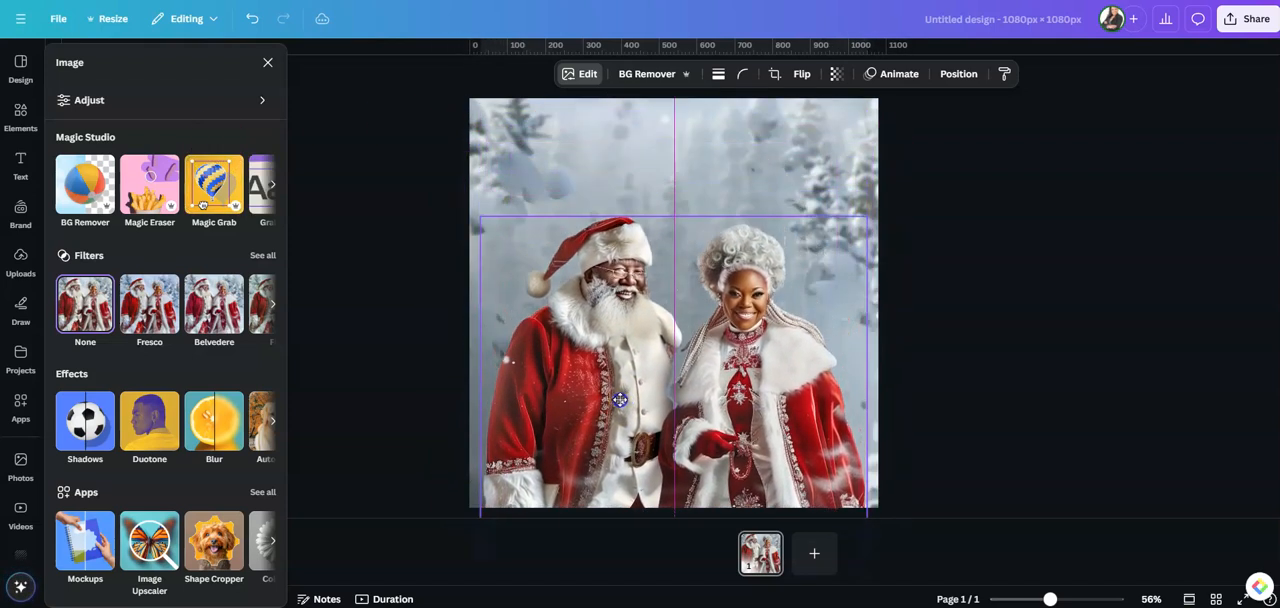
click(547, 141)
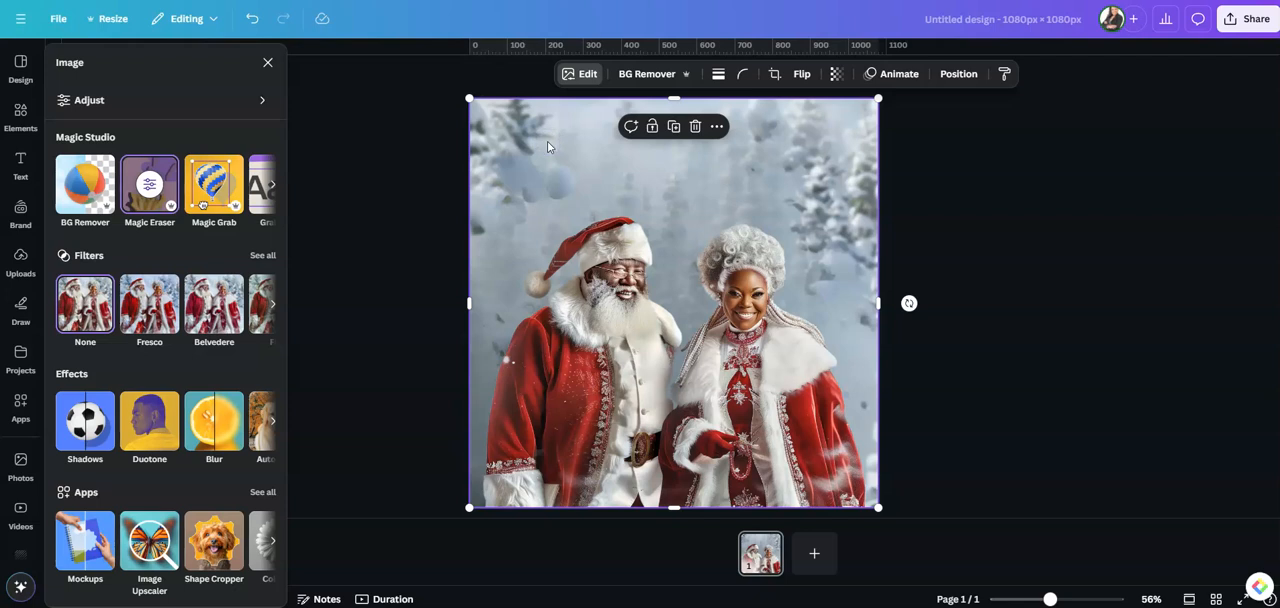
click(695, 126)
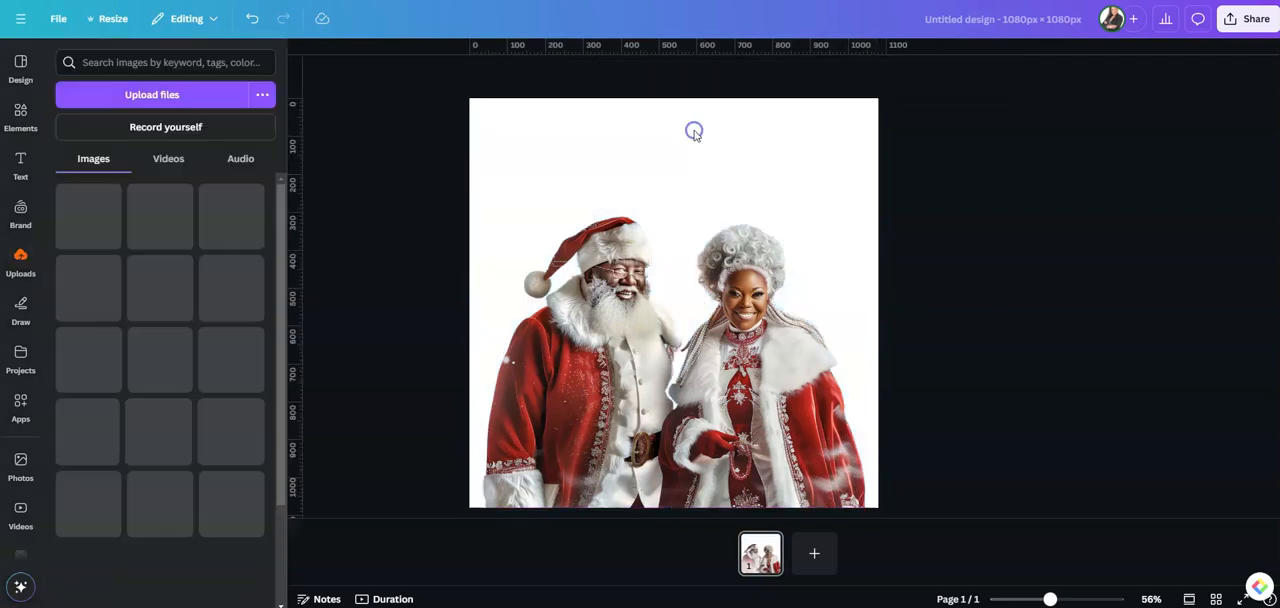
Shrink the couple cutout and place it centred along the bottom edge of the page
drag(629, 386, 622, 297)
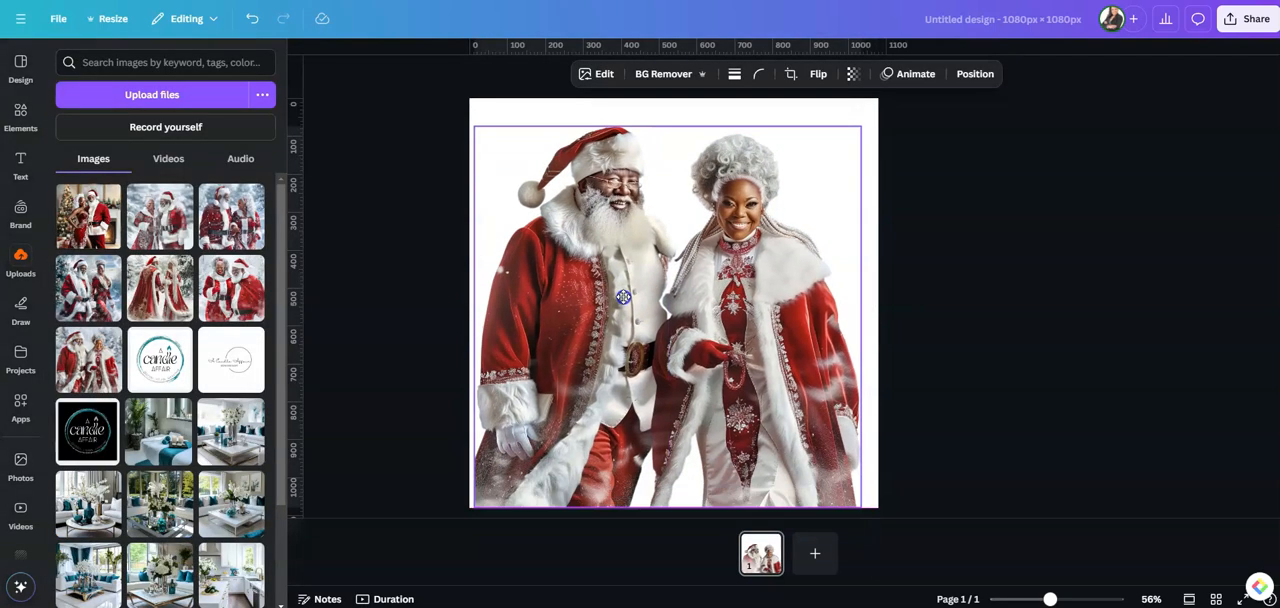
drag(860, 127, 765, 228)
drag(666, 330, 722, 323)
click(787, 133)
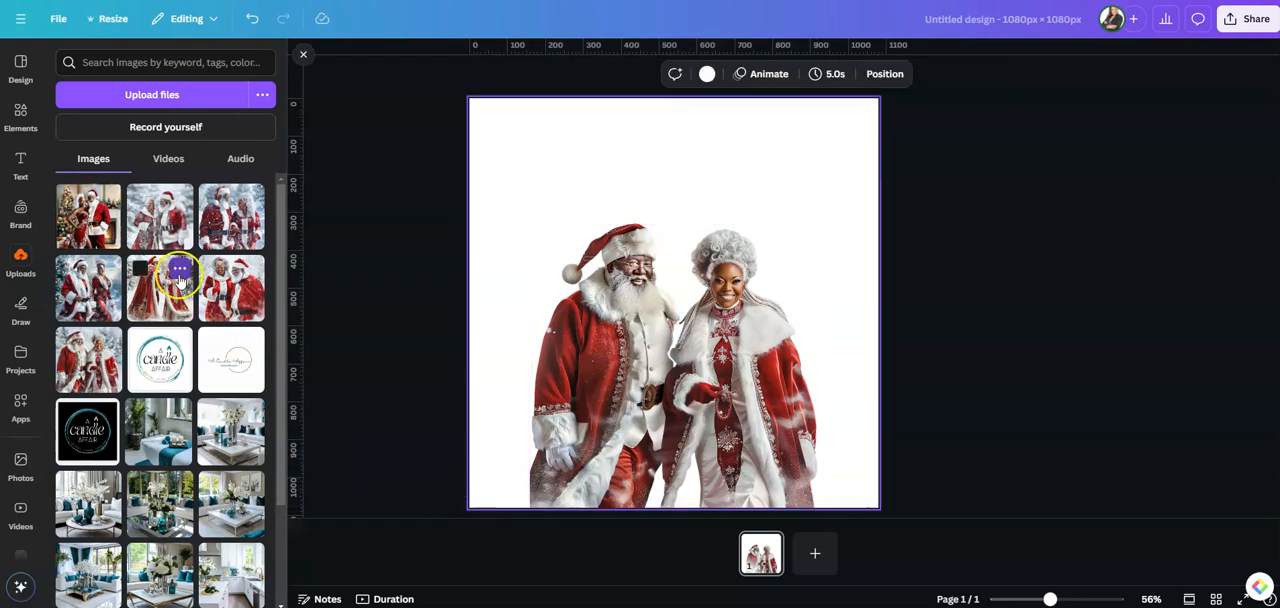
Search the video library for "winter wonderland"
mouse_move(251, 284)
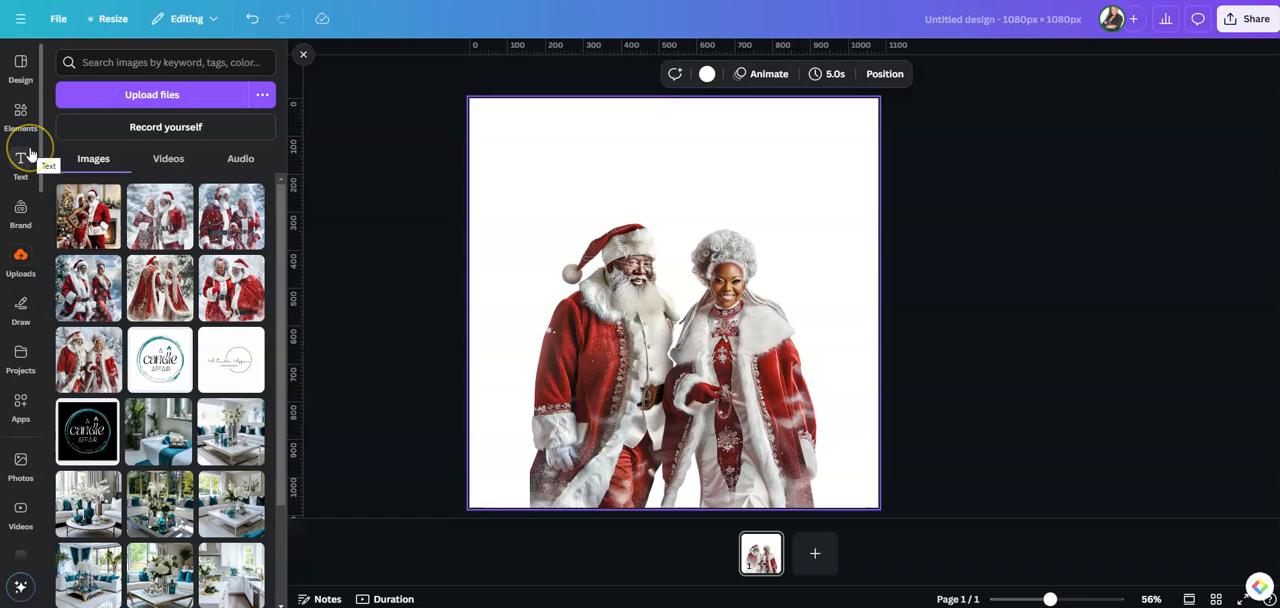
click(22, 106)
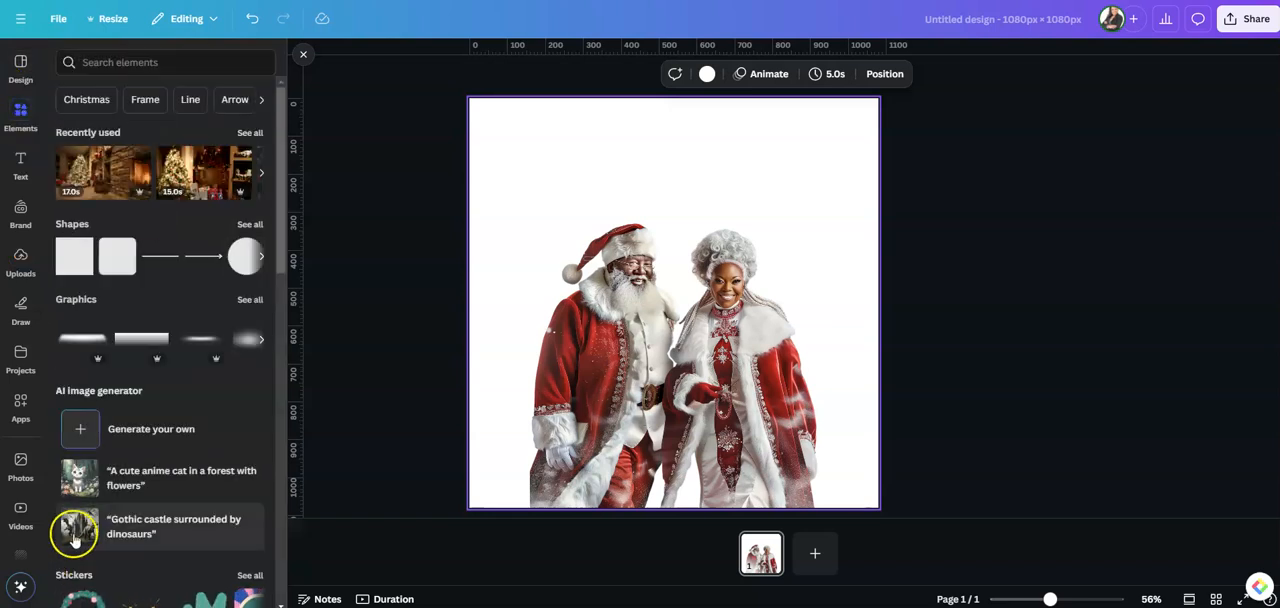
click(20, 512)
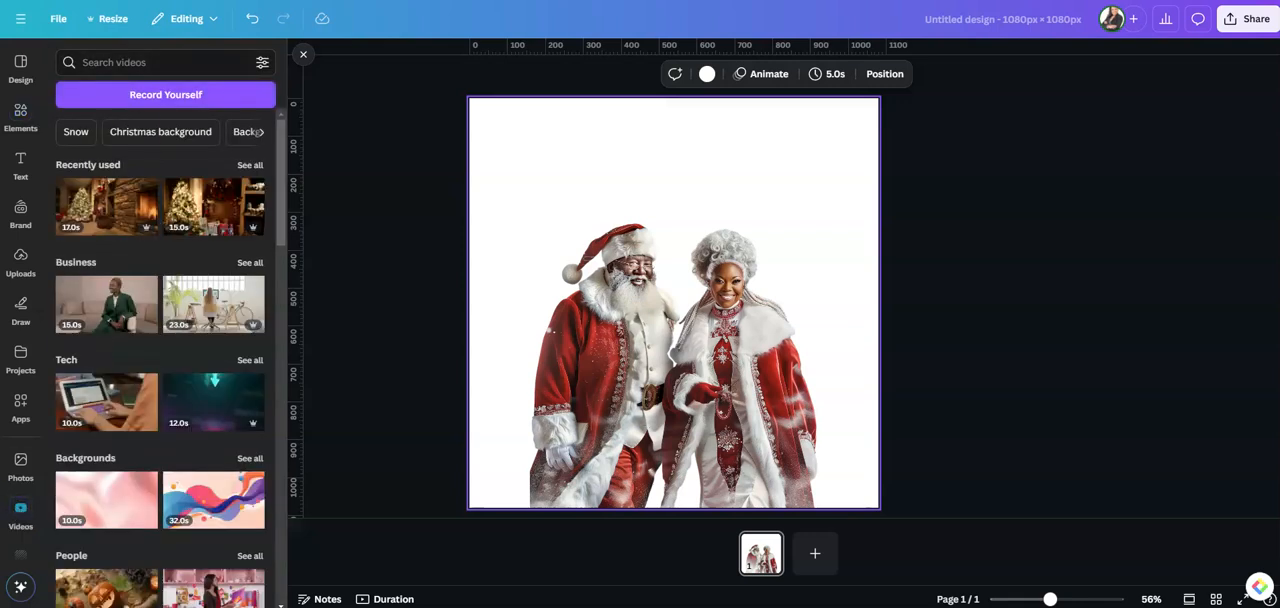
click(143, 63)
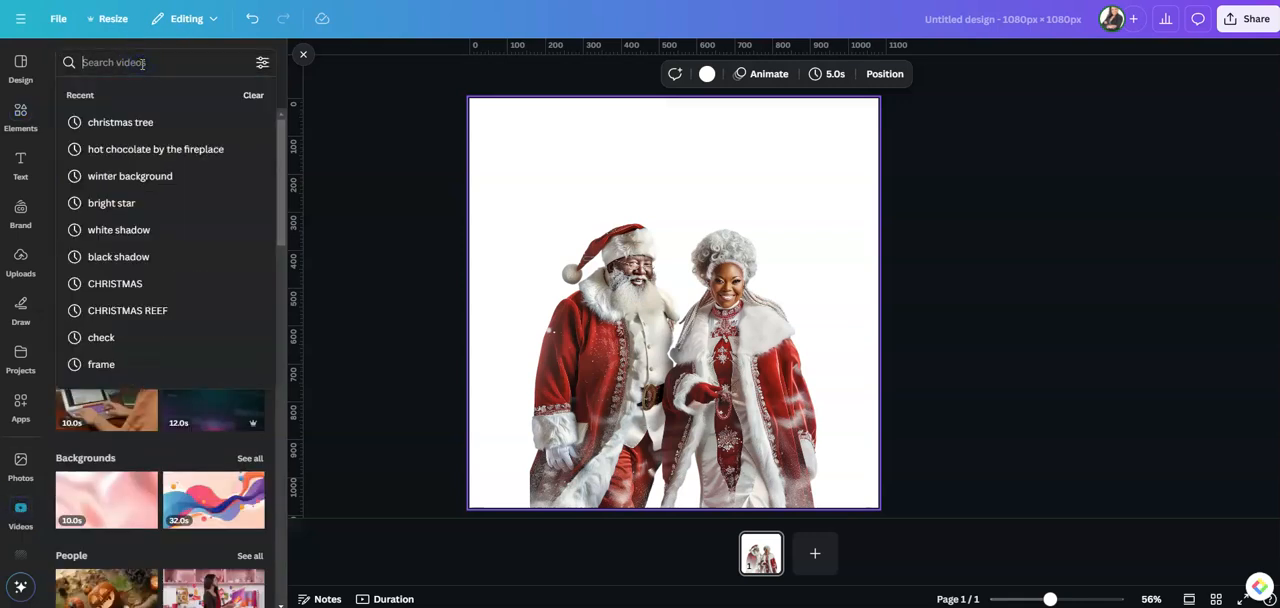
text(winterwo)
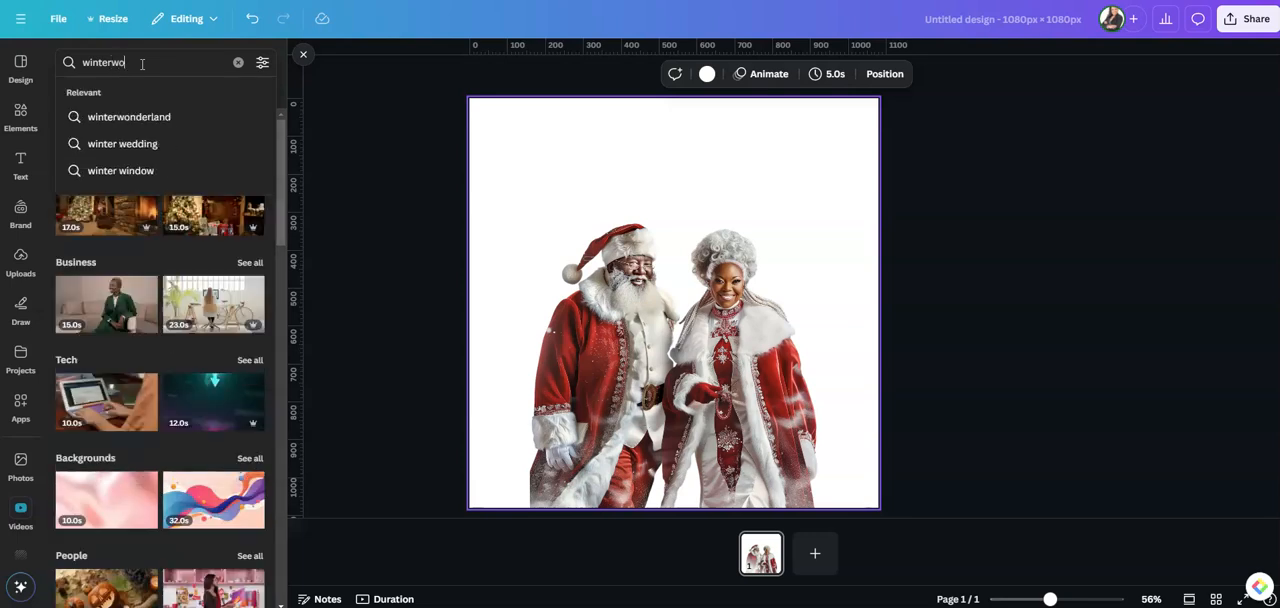
text(nderland)
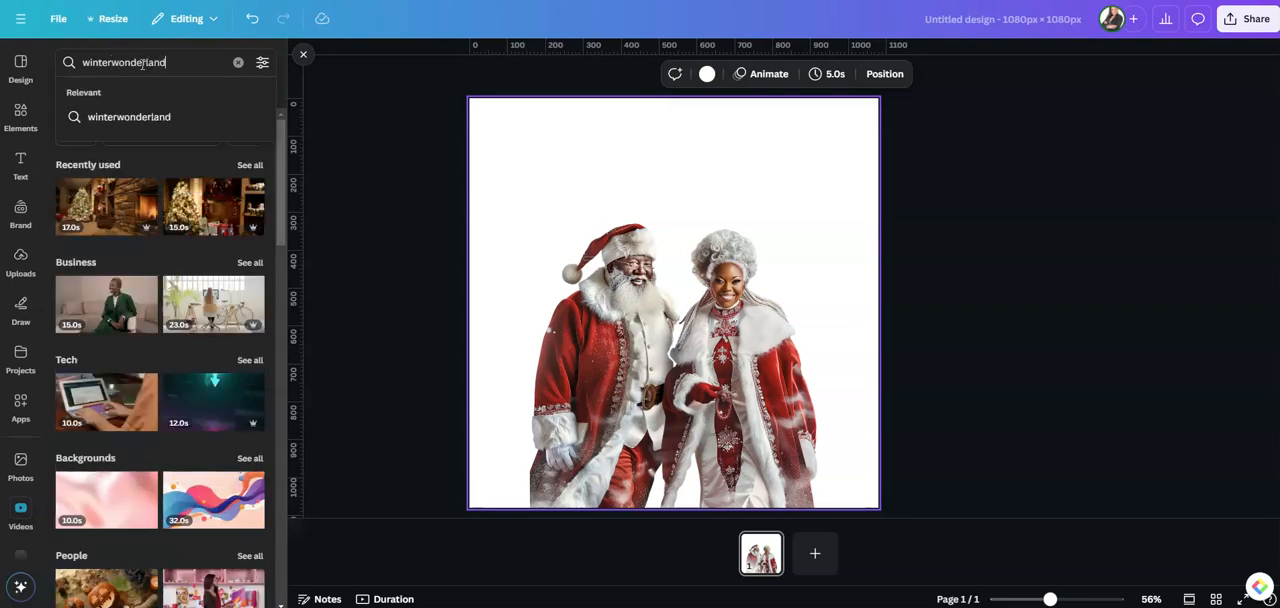
key(Left)
key(Left)
key(Left)
key(Left)
key(Left)
key(Left)
key(Left)
key(Left)
key(Left)
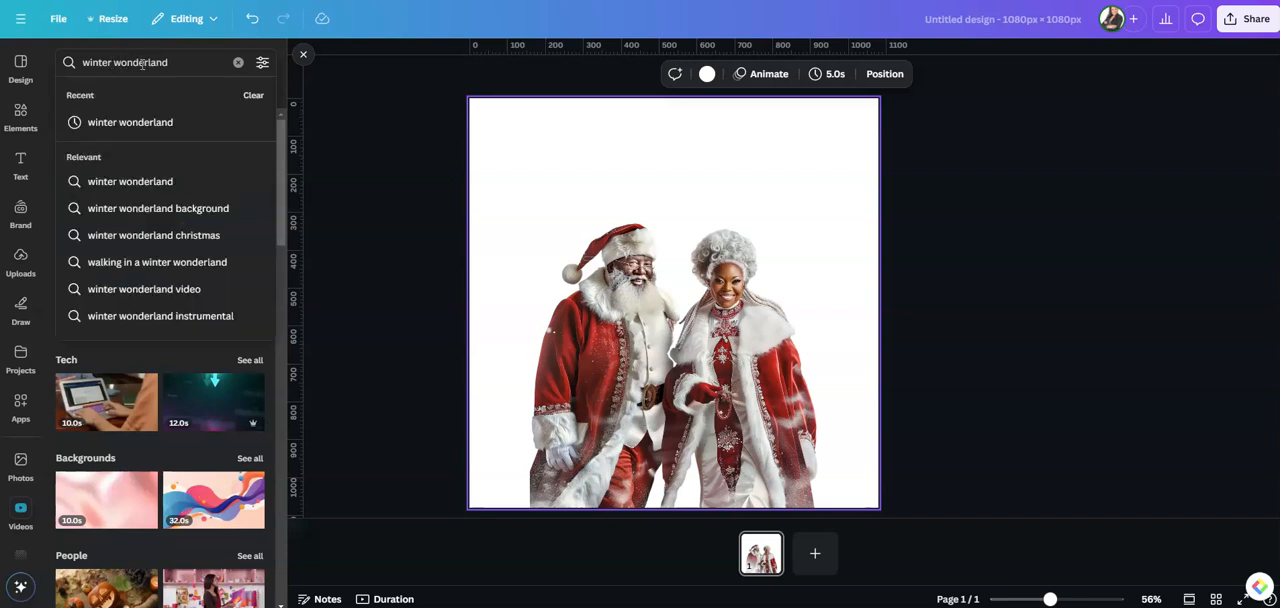
key(Return)
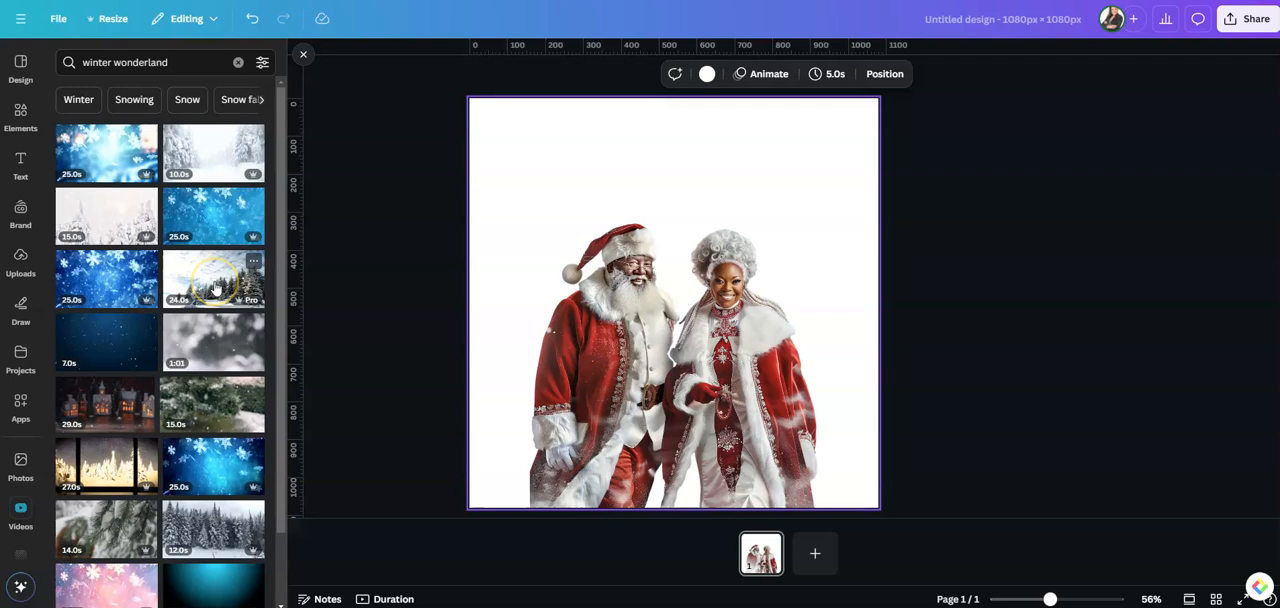
Look through the winter wonderland videos for a suitable snowy background, then clear the search
scroll(215, 289, down, 1)
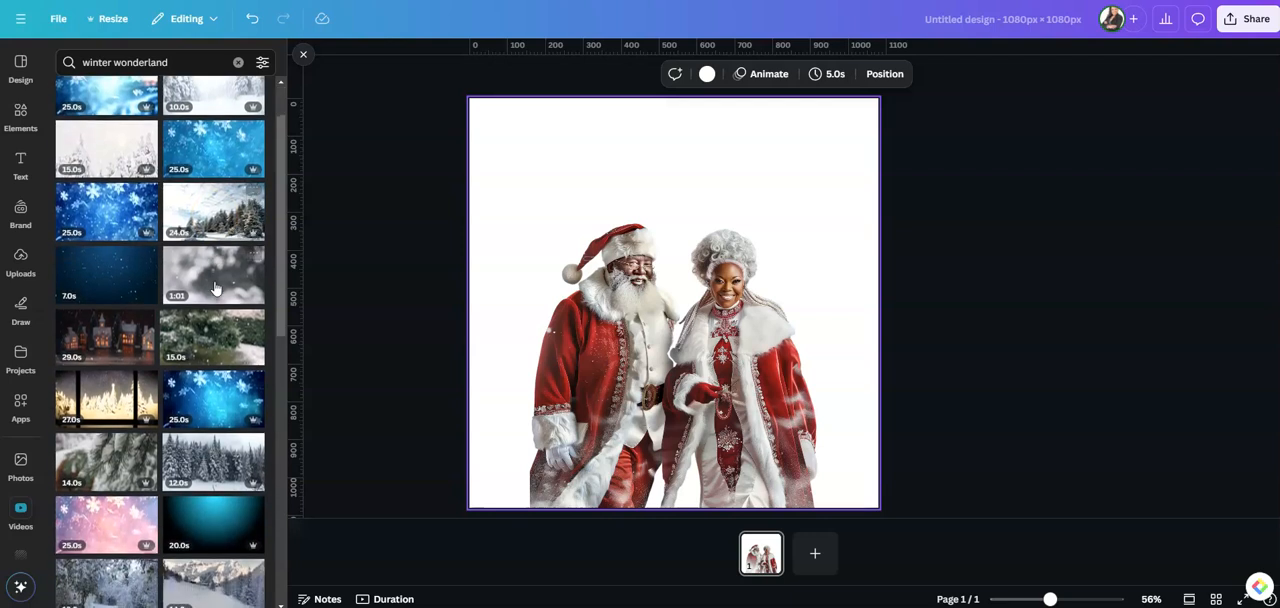
scroll(215, 289, down, 2)
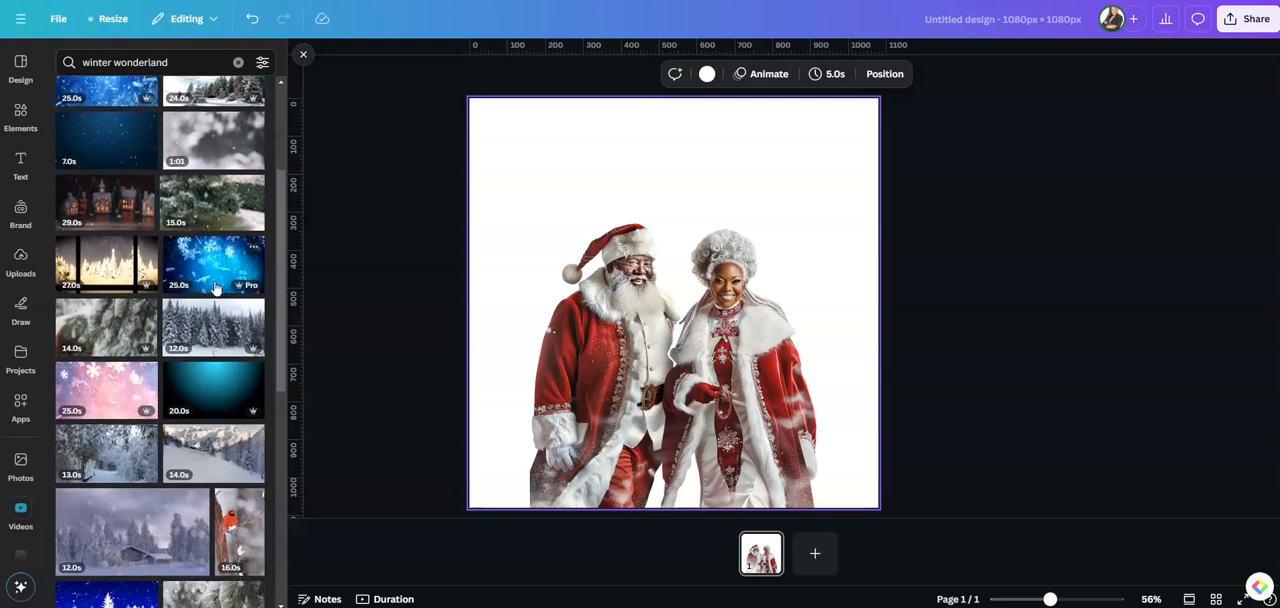
scroll(215, 289, down, 1)
scroll(215, 289, down, 1)
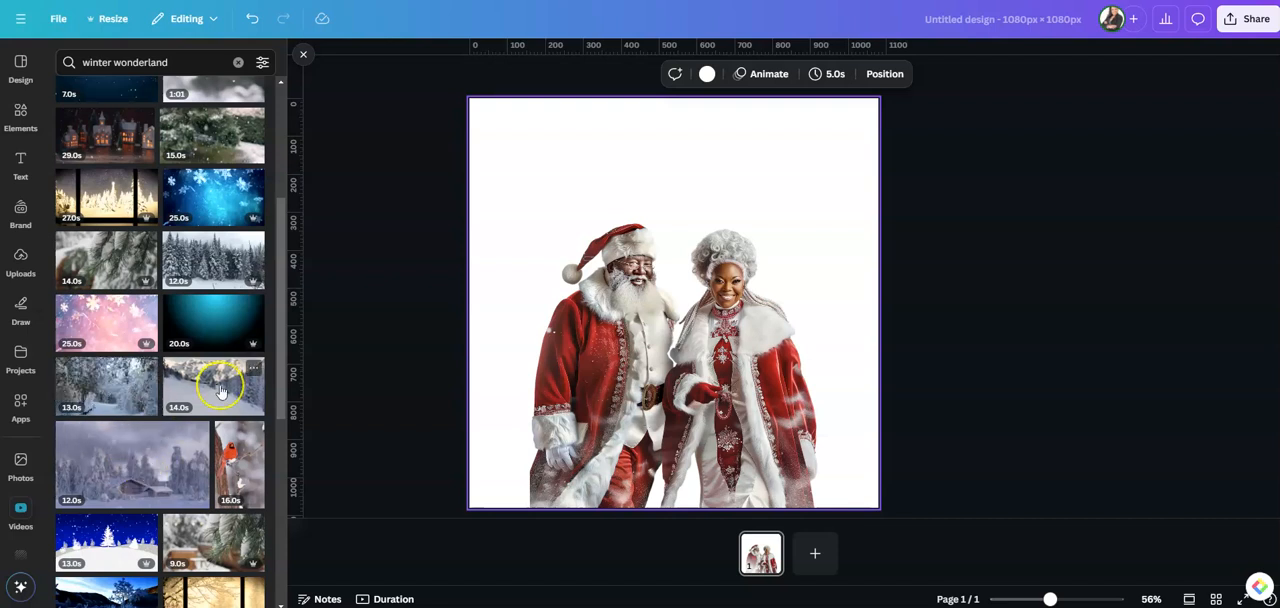
scroll(215, 395, down, 3)
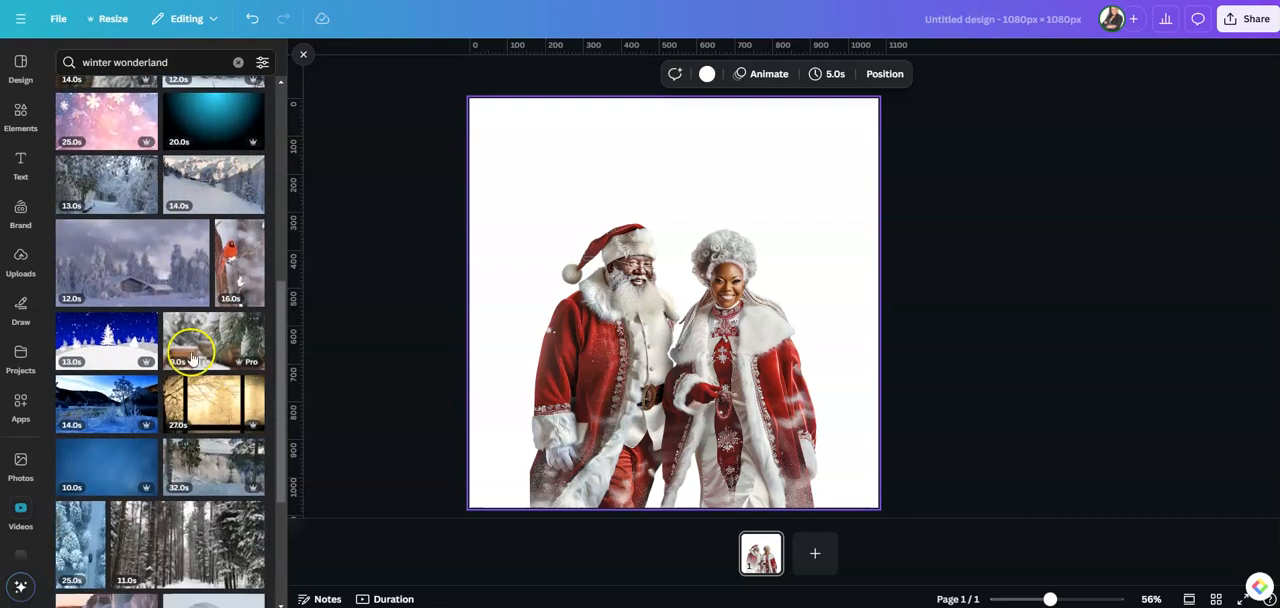
scroll(195, 404, down, 1)
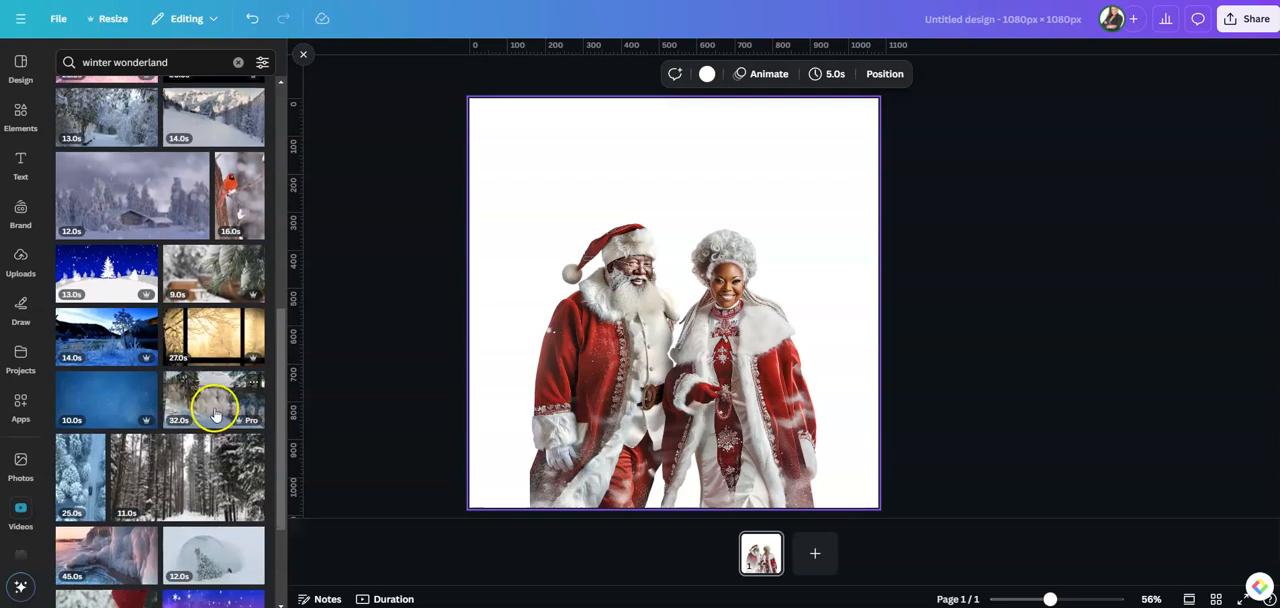
scroll(177, 481, down, 2)
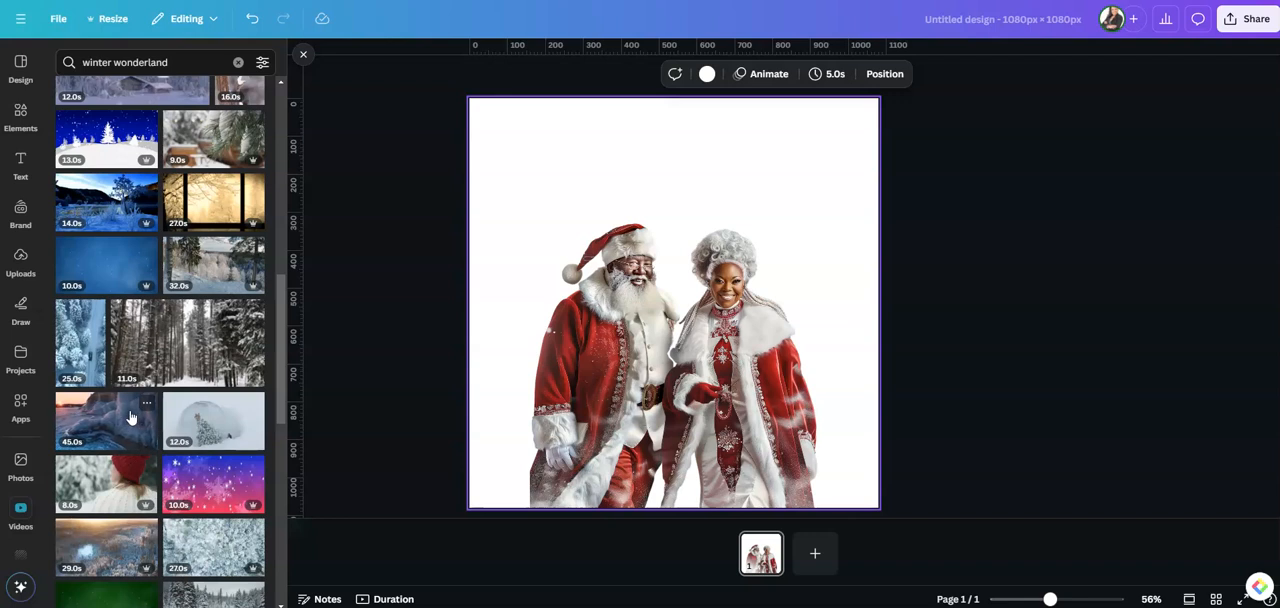
scroll(200, 360, up, 5)
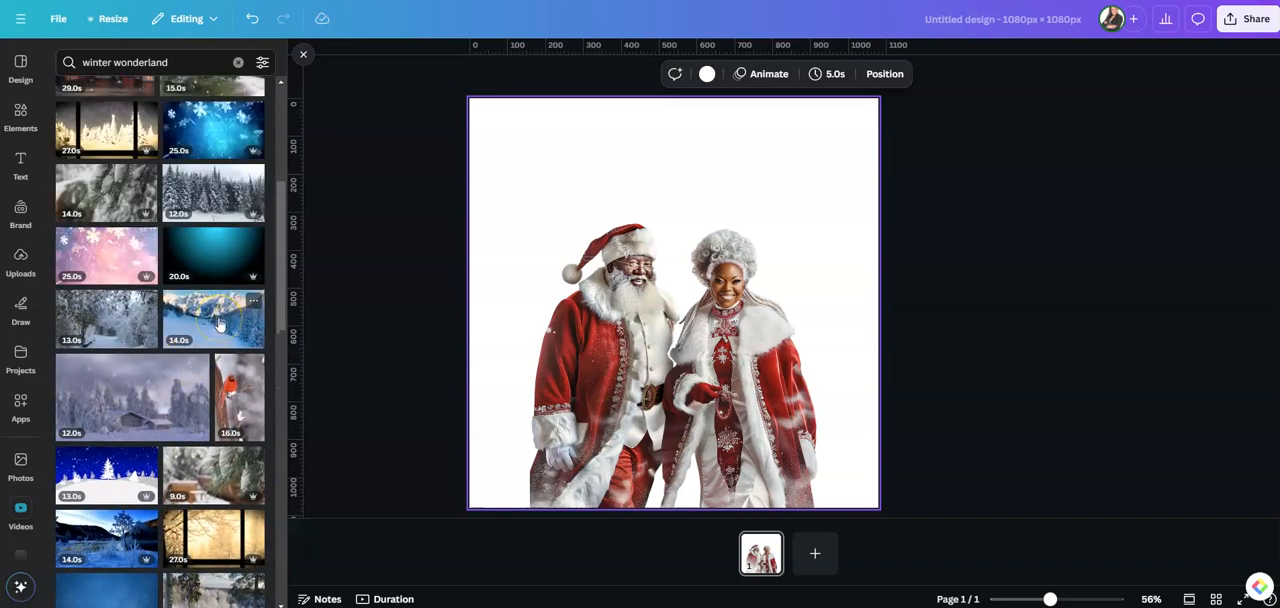
scroll(220, 323, up, 3)
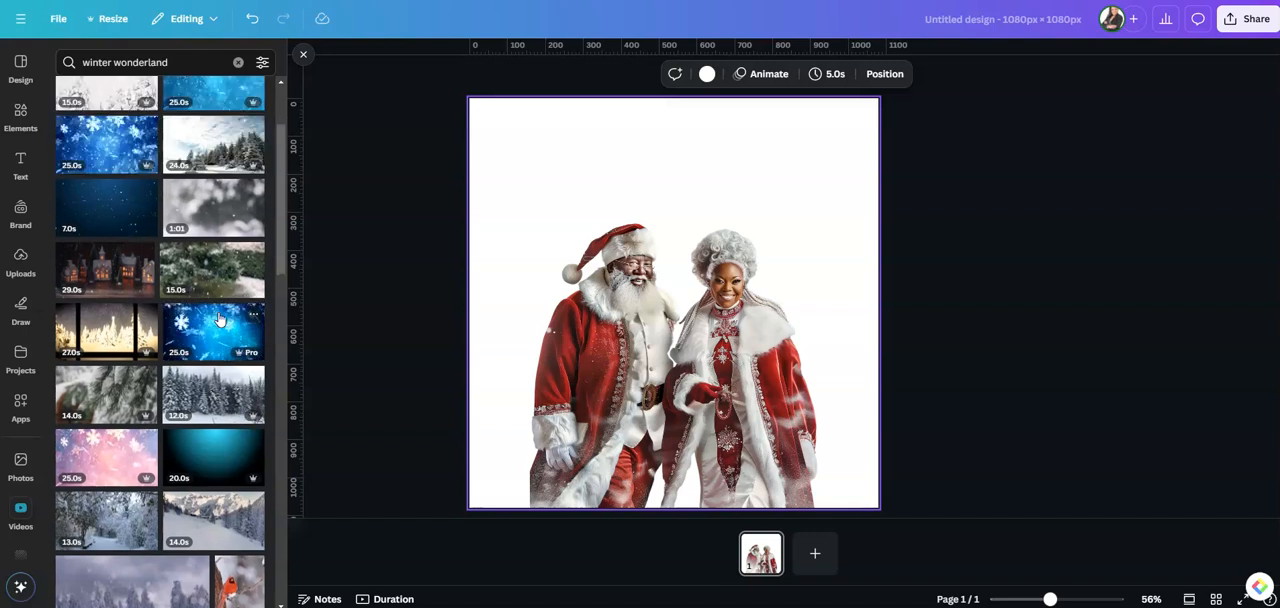
click(184, 157)
scroll(200, 165, up, 2)
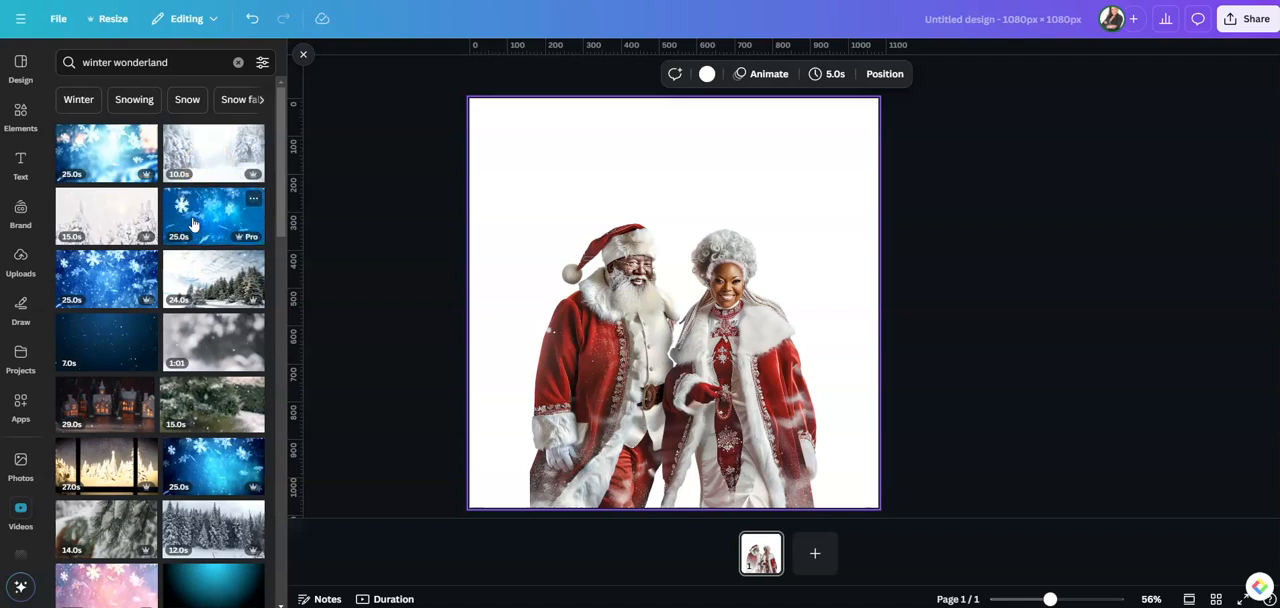
click(237, 65)
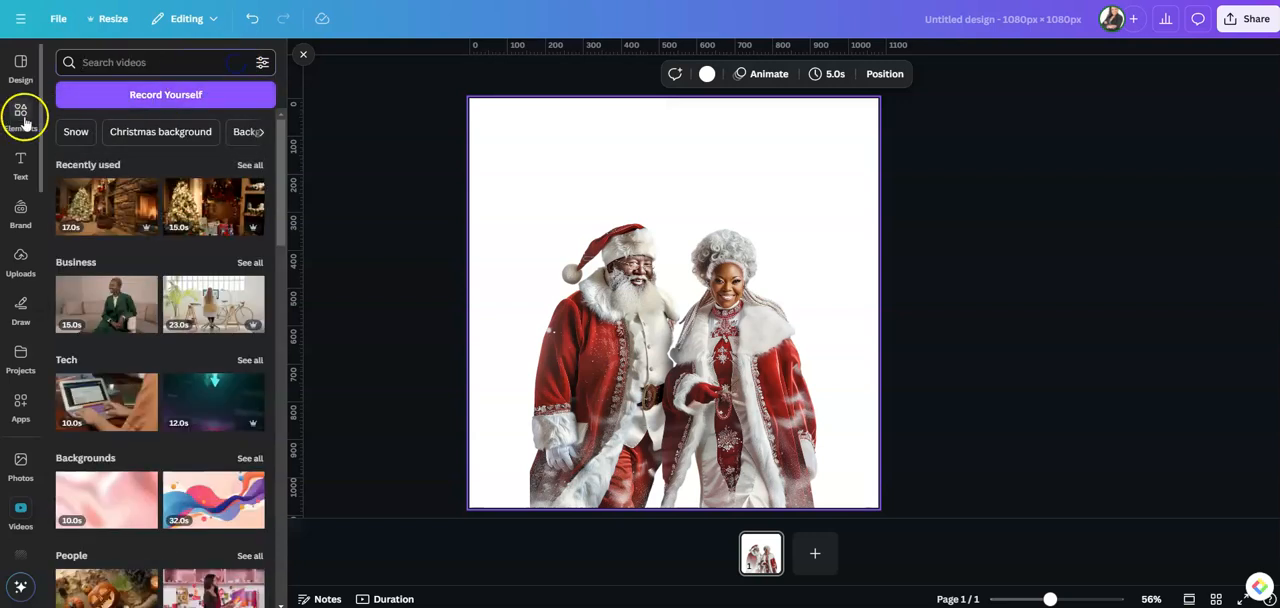
Add the 15-second snowy mountain video with the blue sky from the recently used elements to the page
click(21, 117)
click(251, 133)
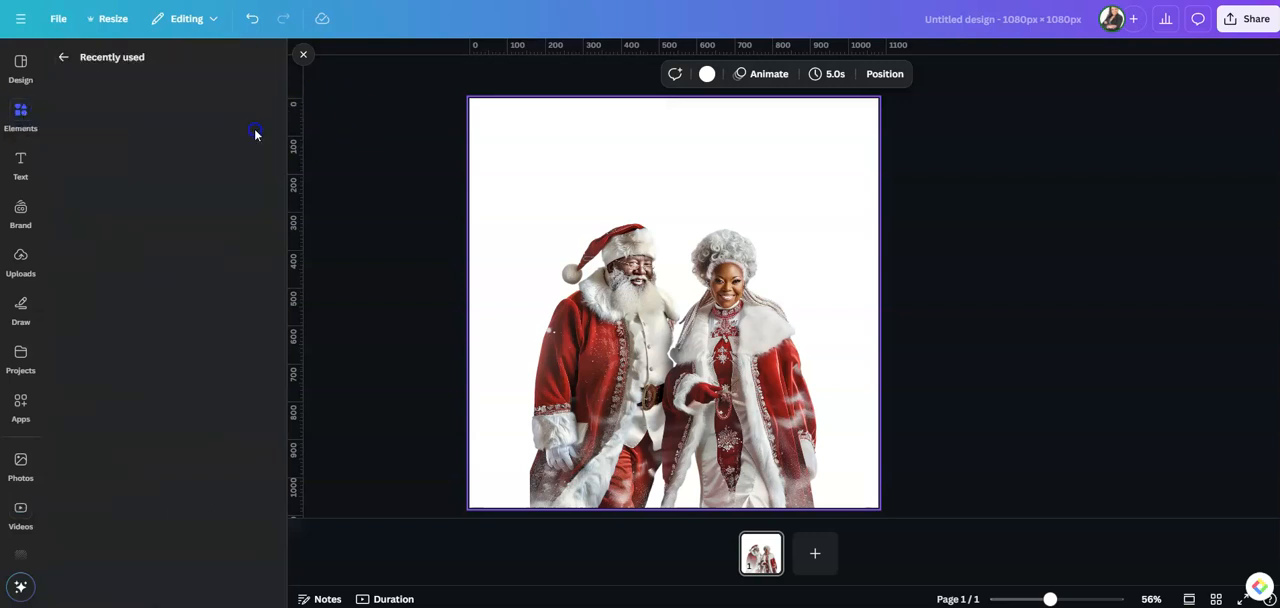
scroll(185, 320, down, 5)
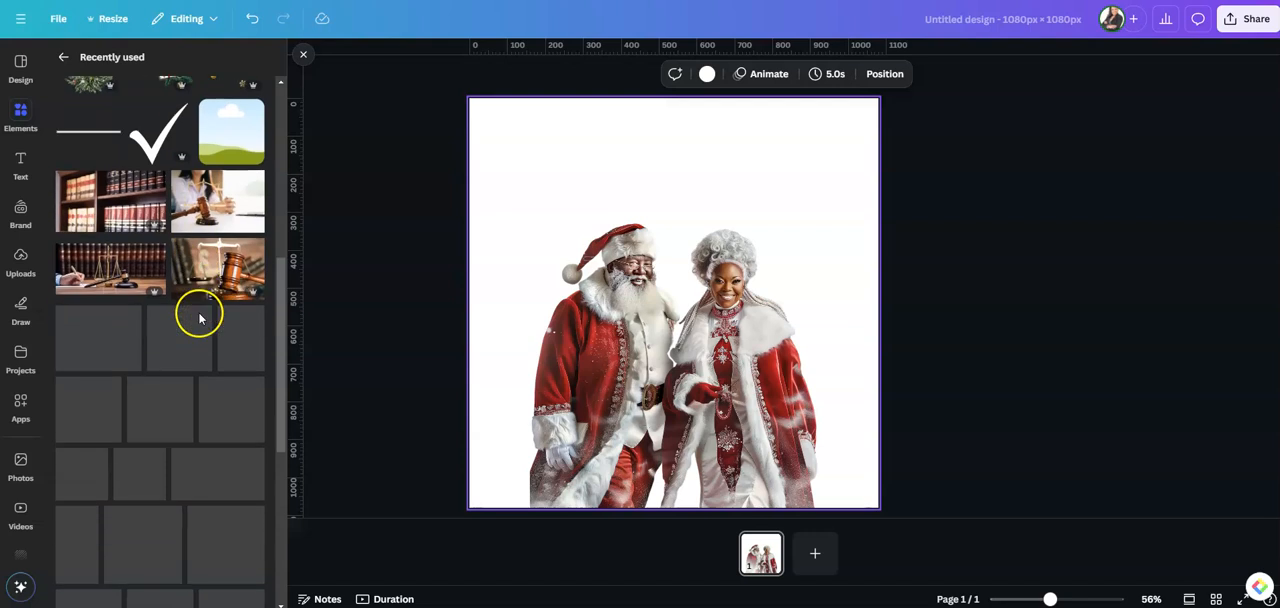
scroll(199, 319, down, 5)
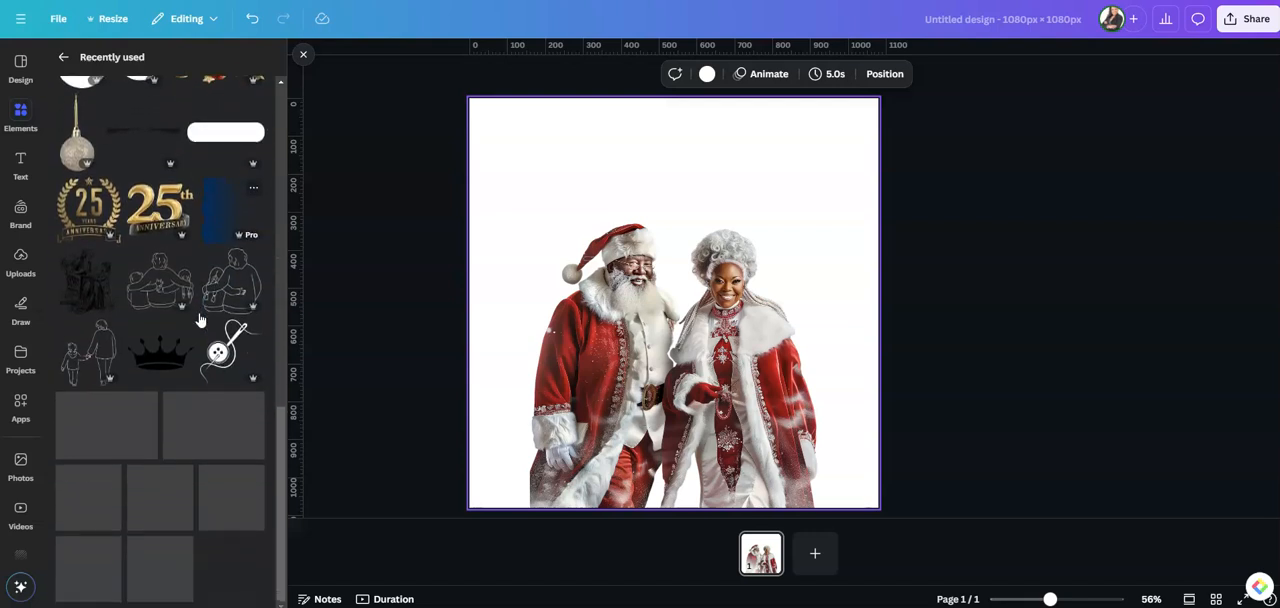
scroll(199, 319, down, 8)
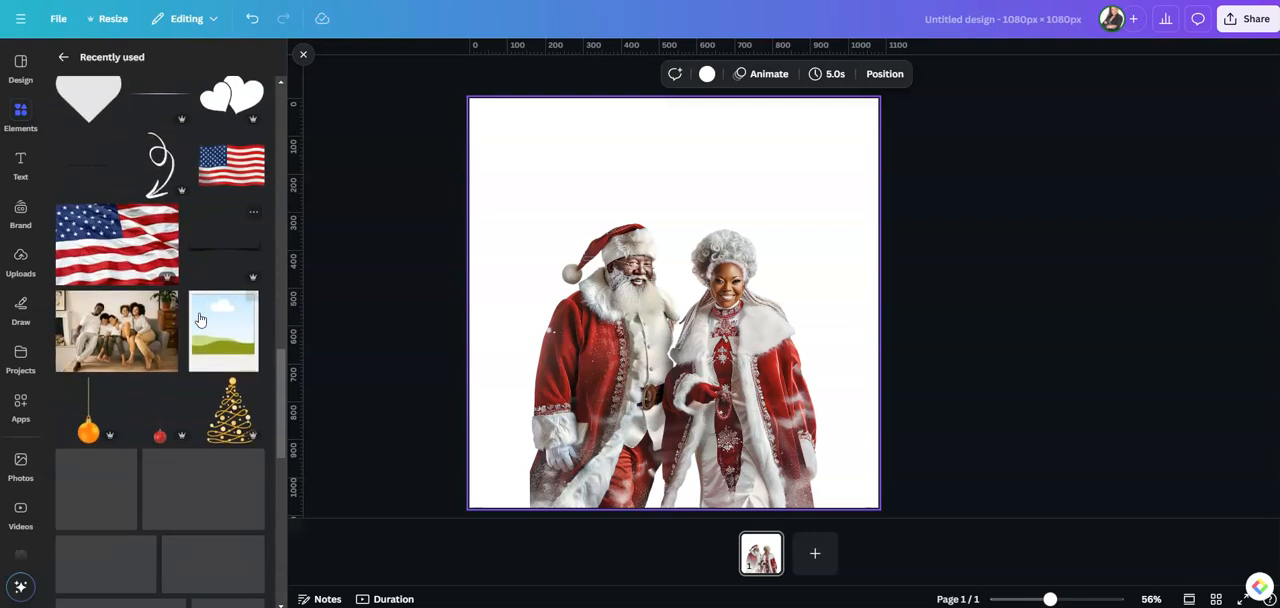
scroll(199, 319, down, 5)
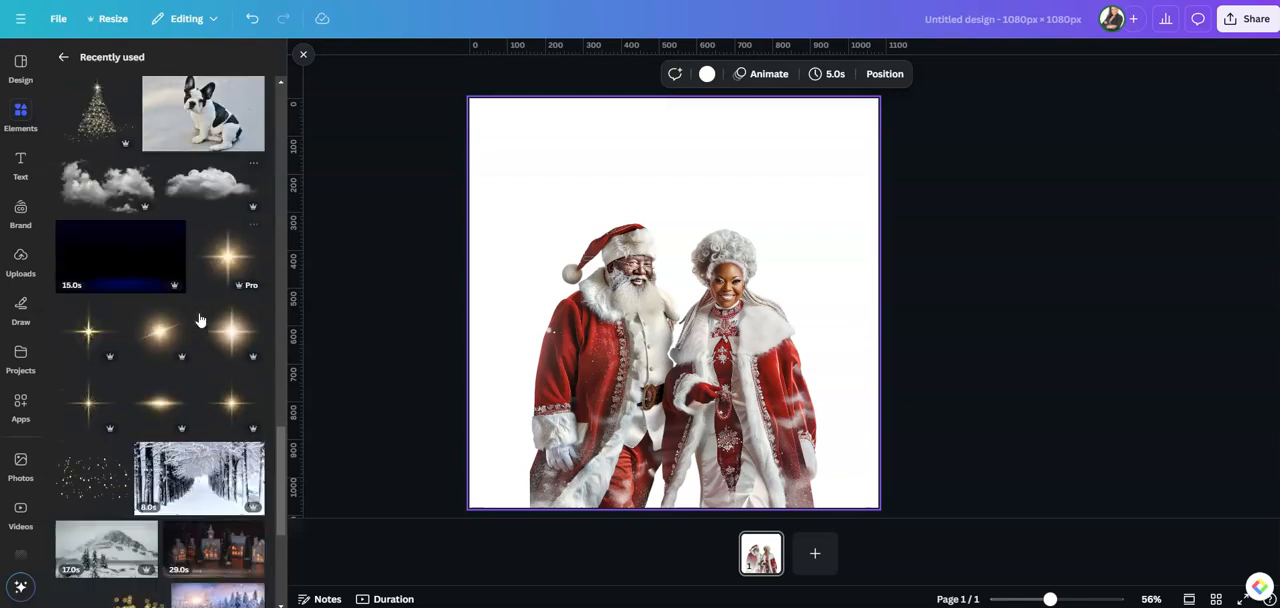
scroll(199, 319, down, 1)
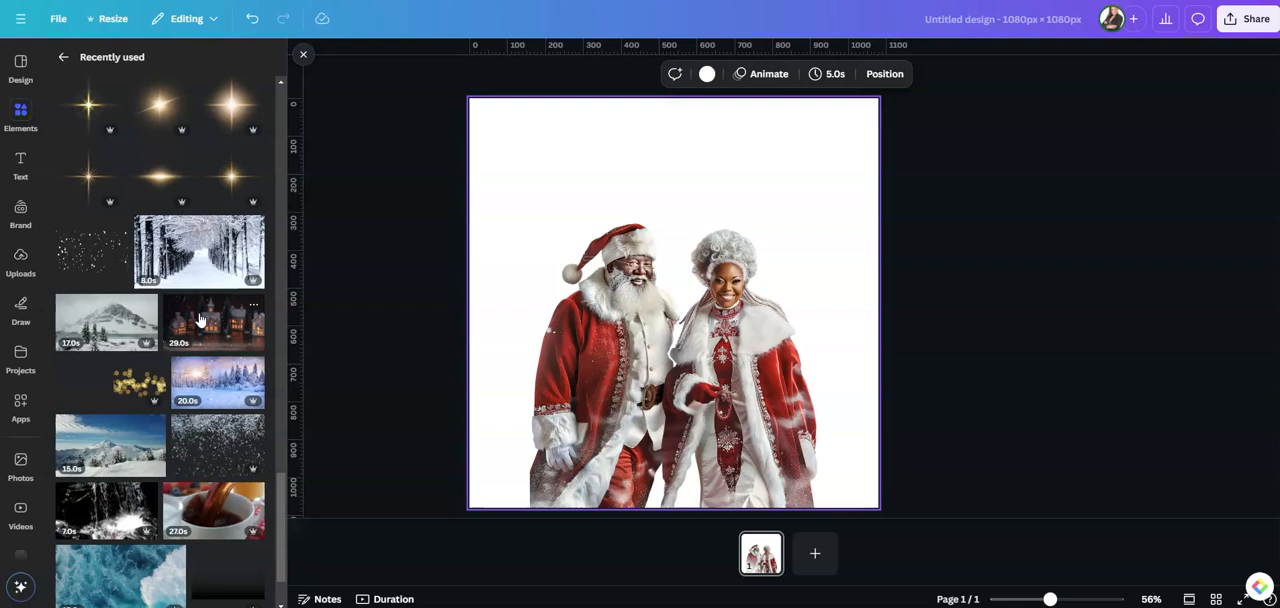
click(116, 448)
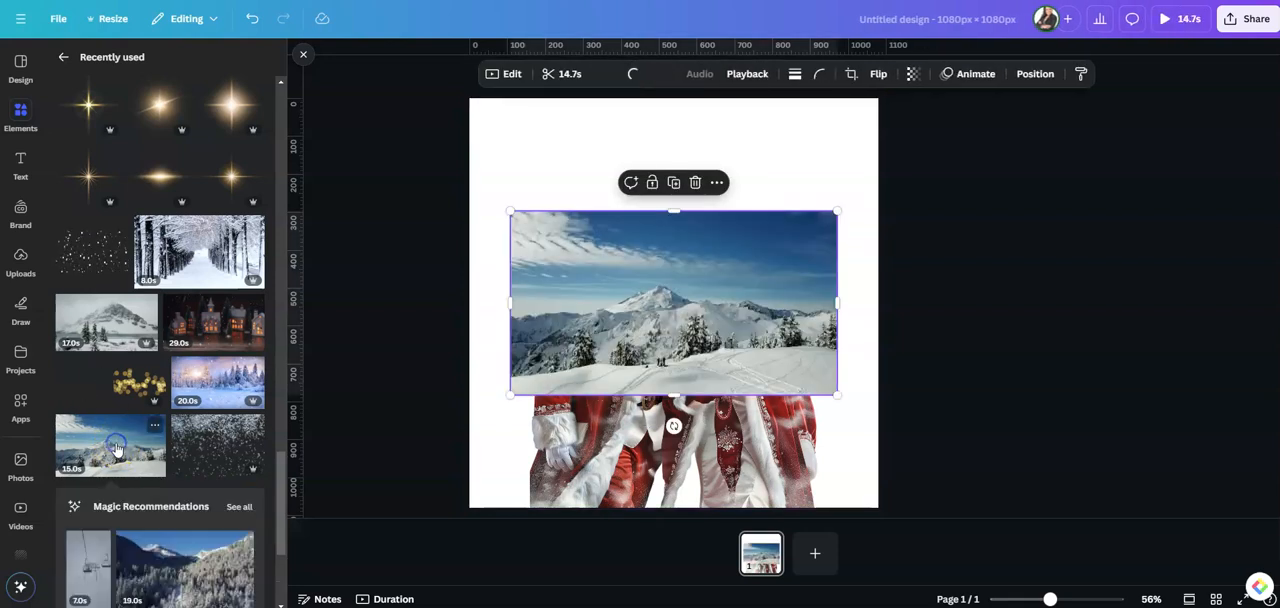
Align the mountain video to the page's top-left corner and send it behind the couple cutout
drag(711, 291, 672, 183)
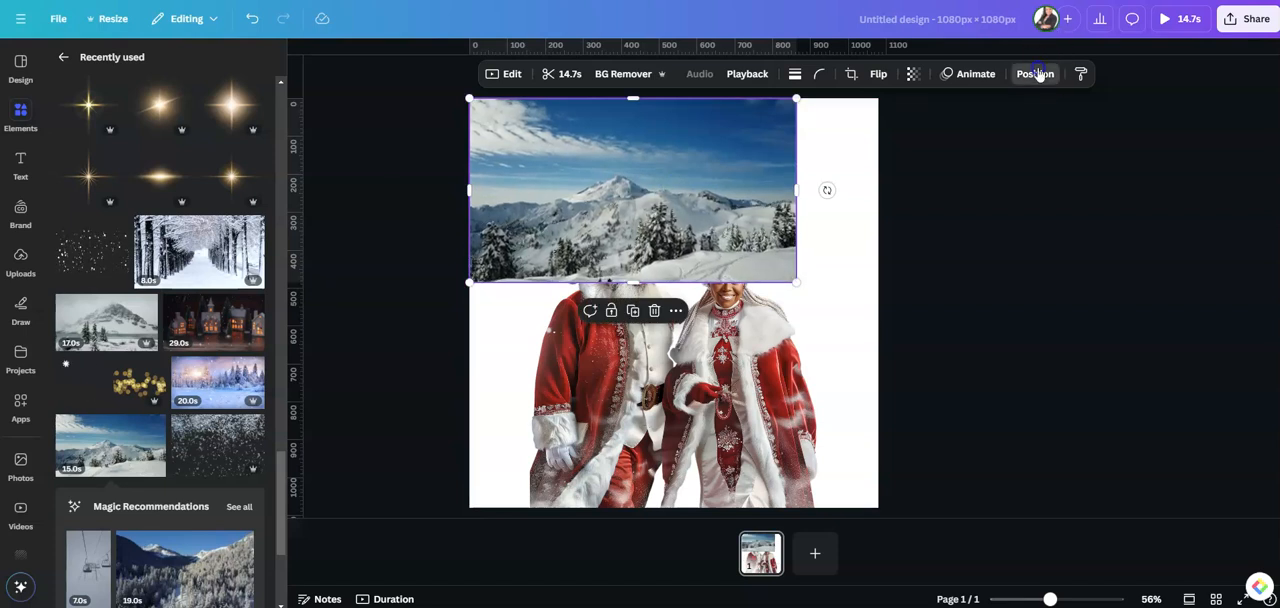
click(1038, 75)
click(214, 130)
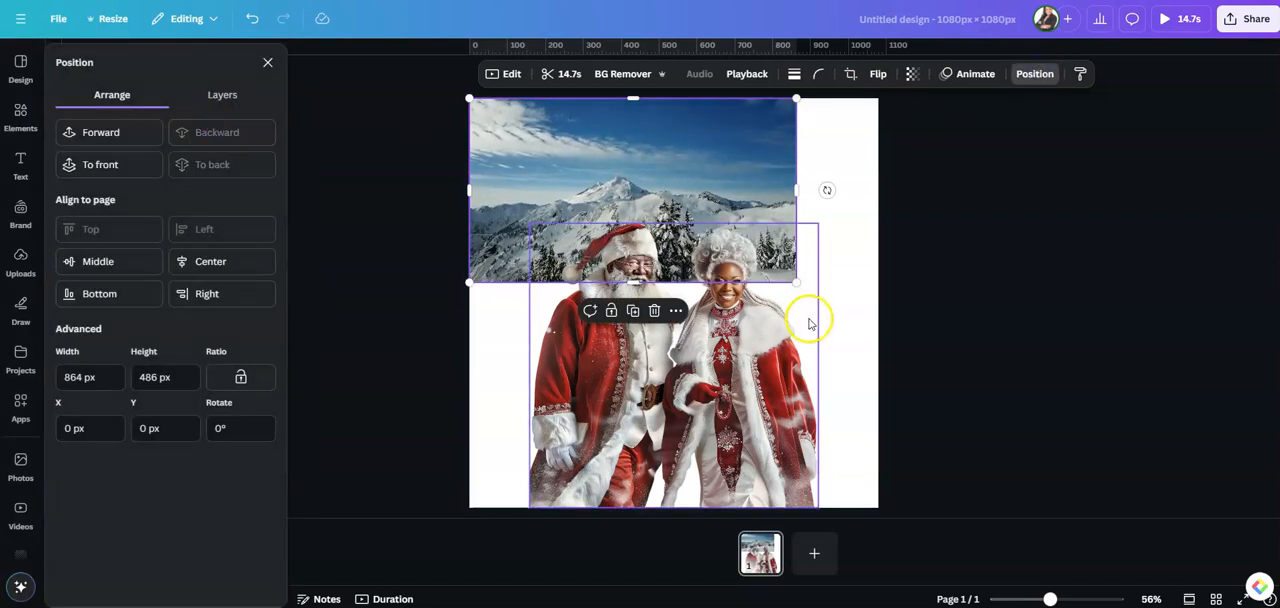
Stretch the mountain video to cover the page, 1080 px wide and about 1486 px high, and preview its playback
drag(796, 282, 860, 350)
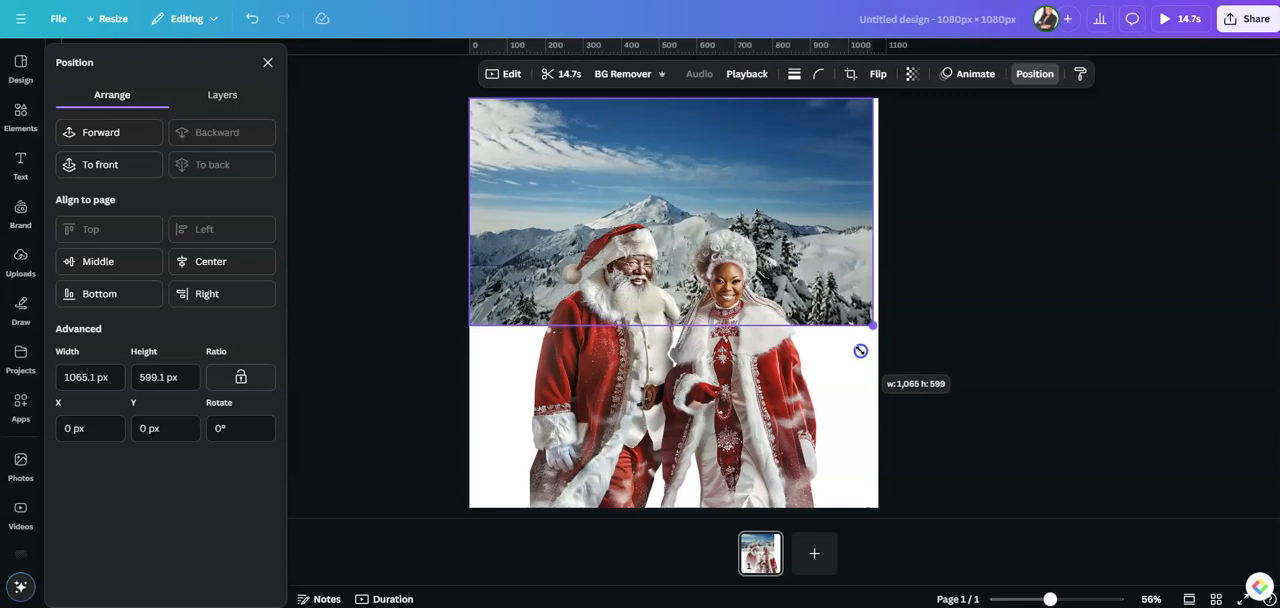
drag(671, 325, 687, 510)
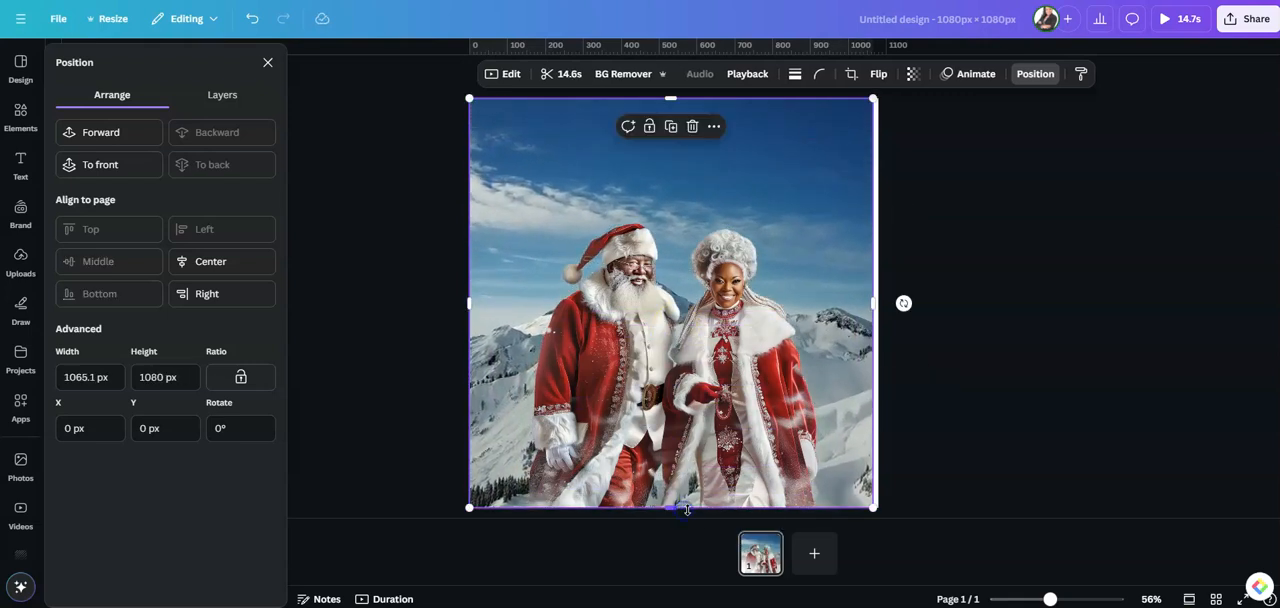
drag(669, 100, 672, 1)
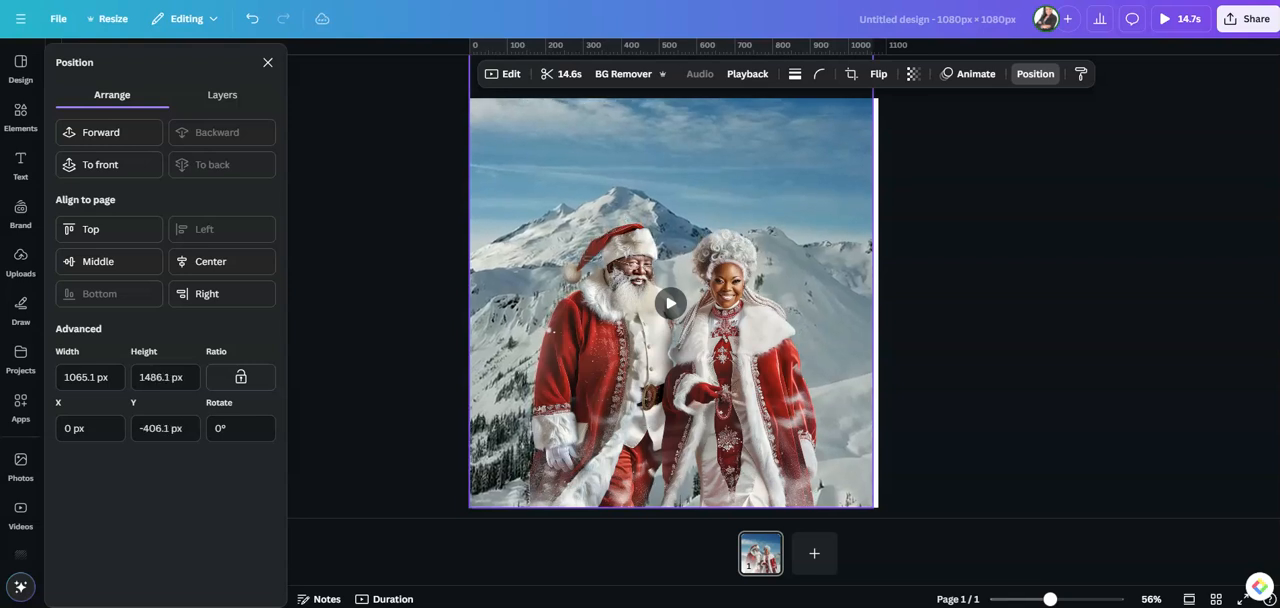
drag(869, 223, 876, 225)
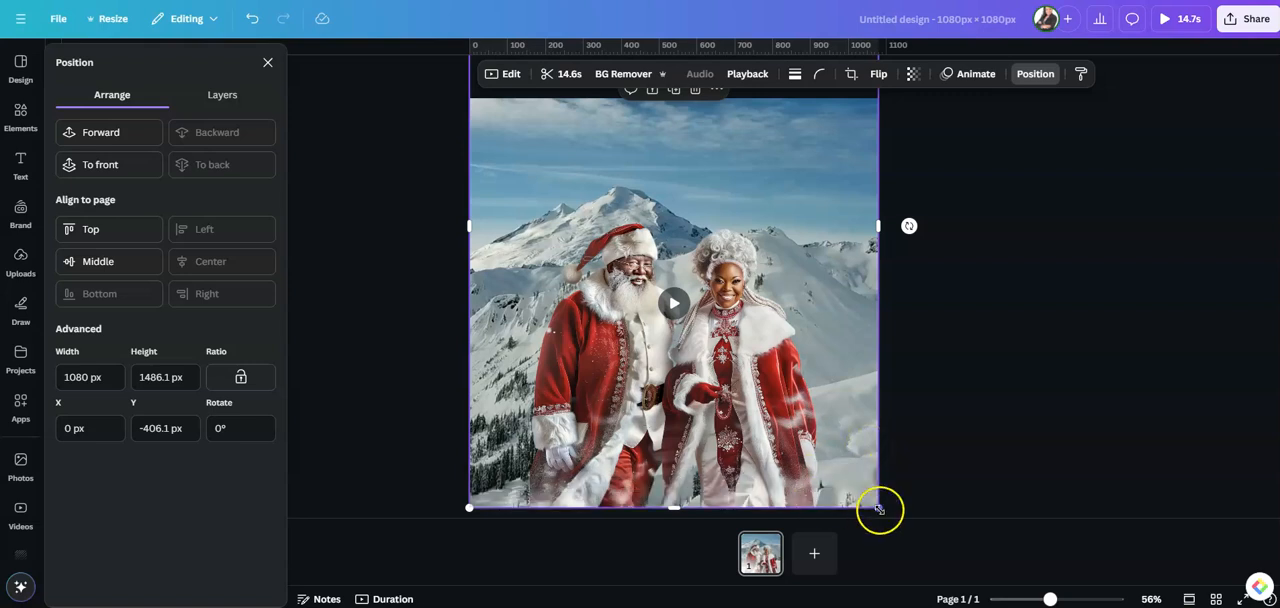
click(674, 304)
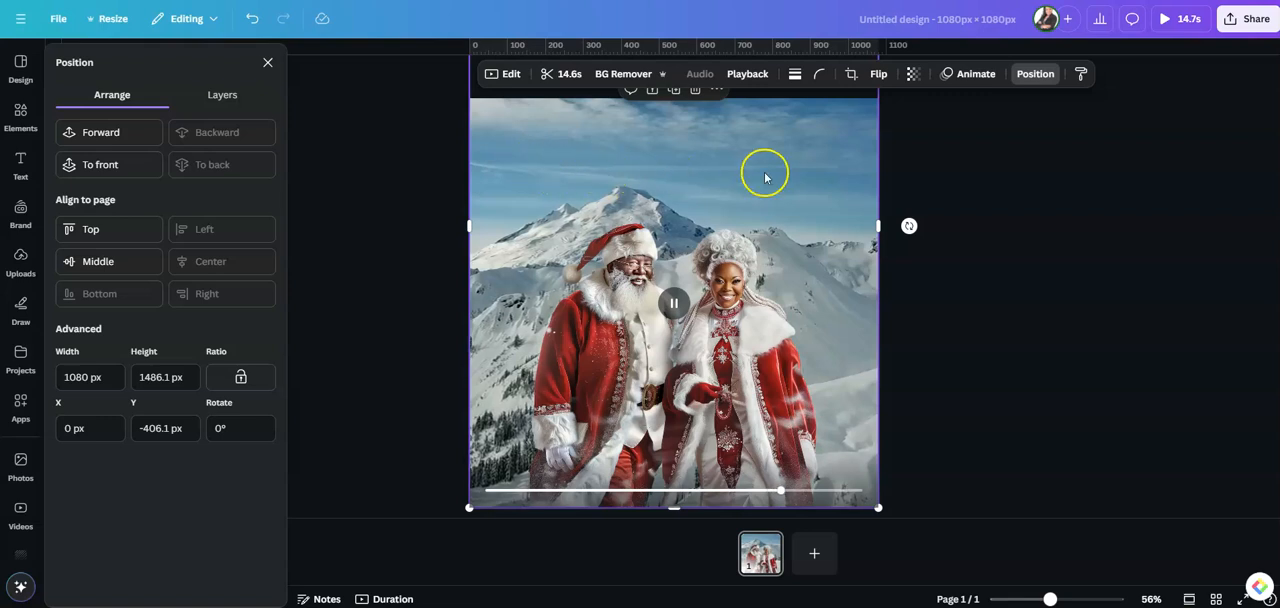
click(977, 264)
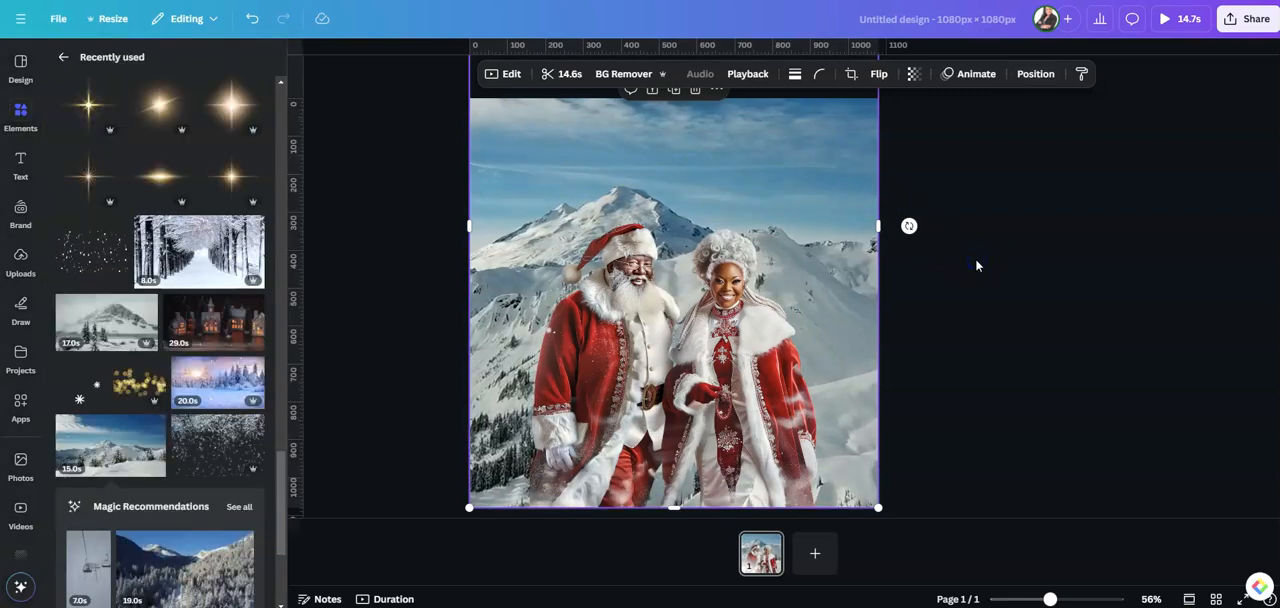
Add the "exclusive Heritage" script font combination and place it in the sky above the couple
click(20, 166)
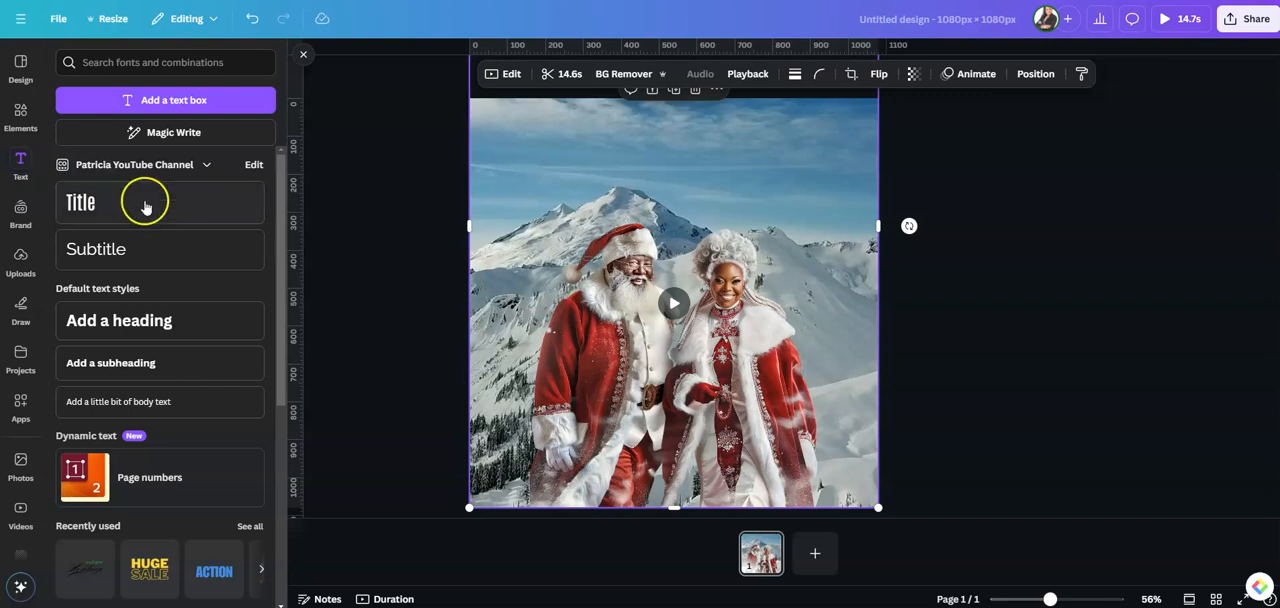
scroll(191, 275, down, 5)
click(248, 257)
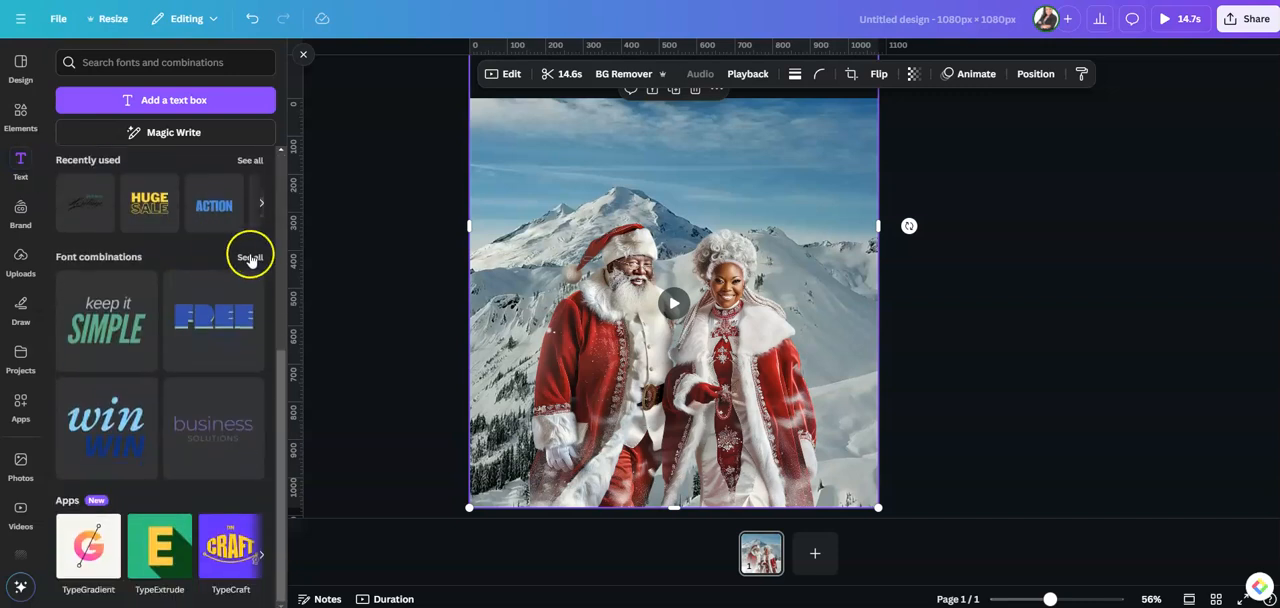
click(237, 563)
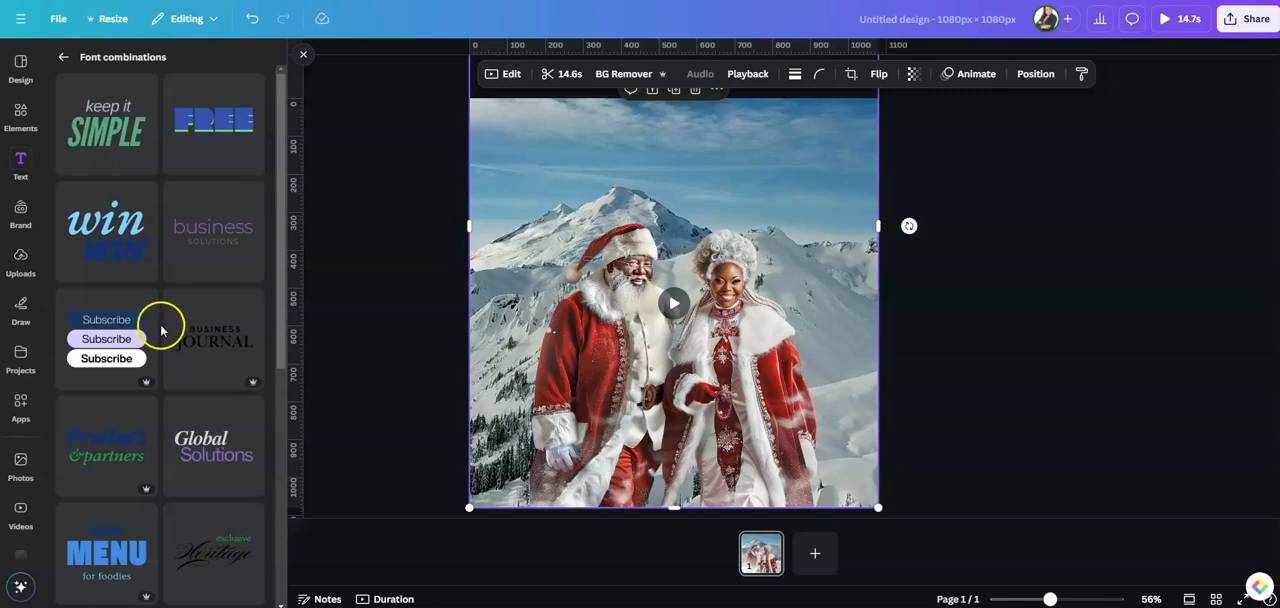
scroll(160, 326, down, 3)
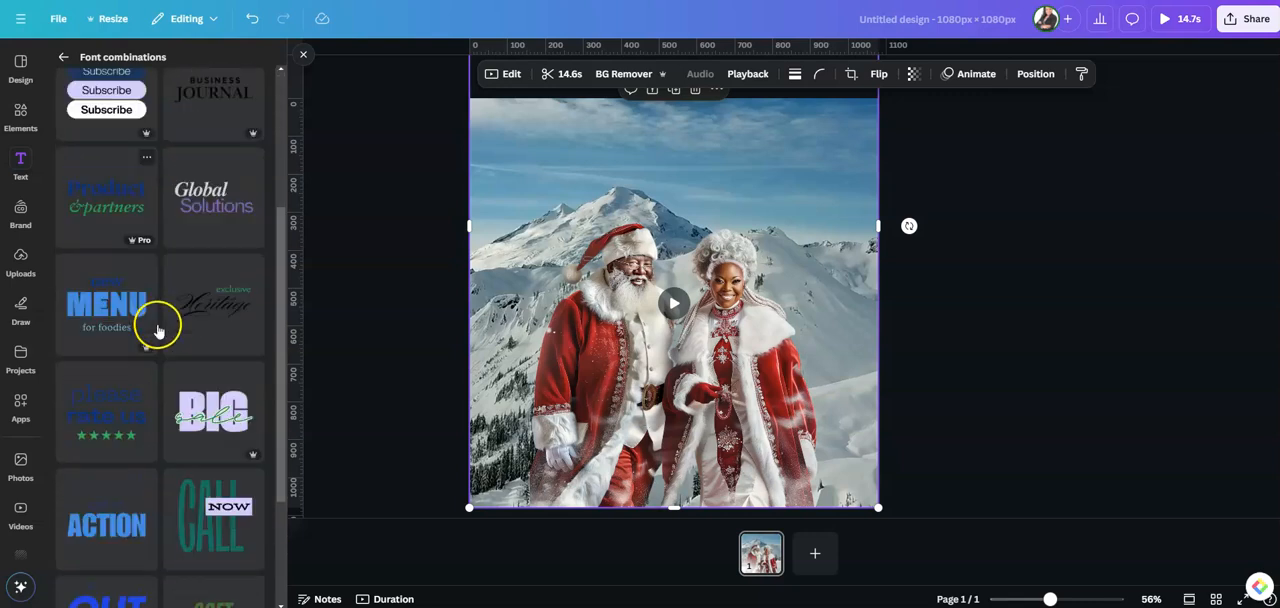
click(223, 296)
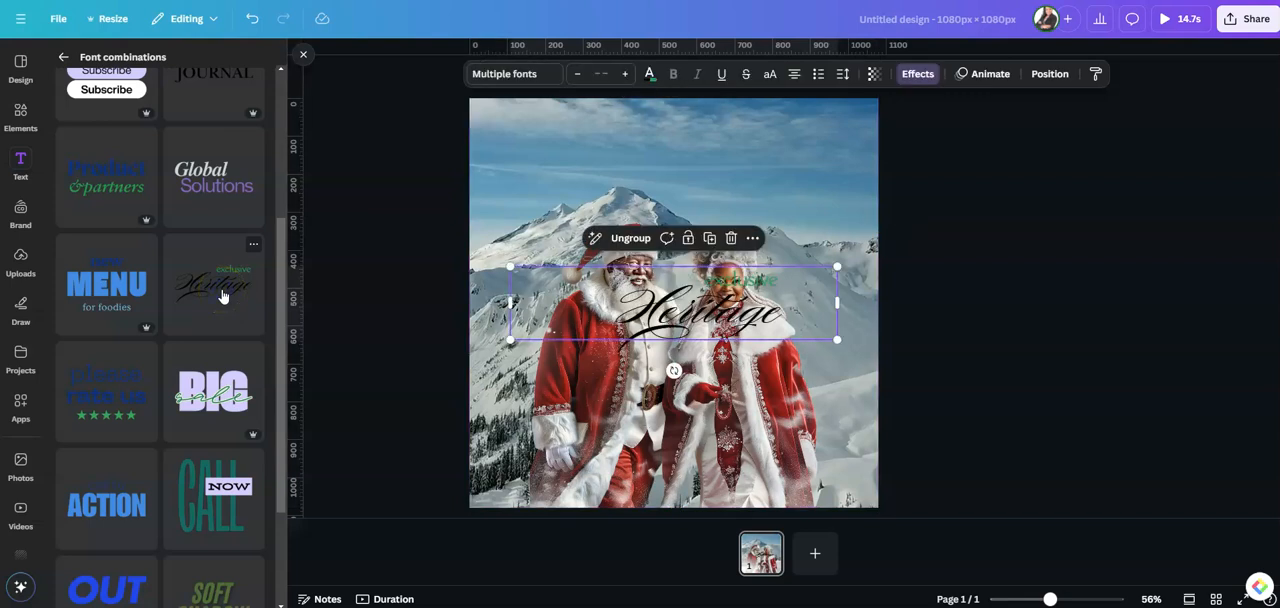
drag(722, 330, 706, 160)
Ungroup the font combination, separate its two lines and delete the small green "exclusive" text
click(716, 147)
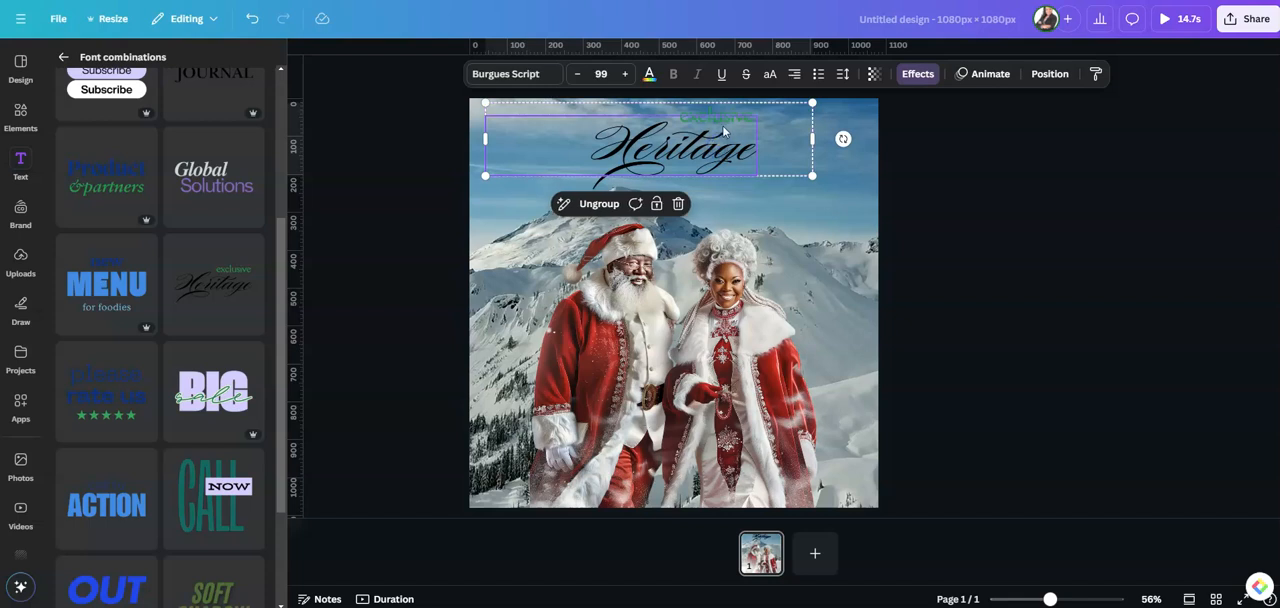
click(590, 207)
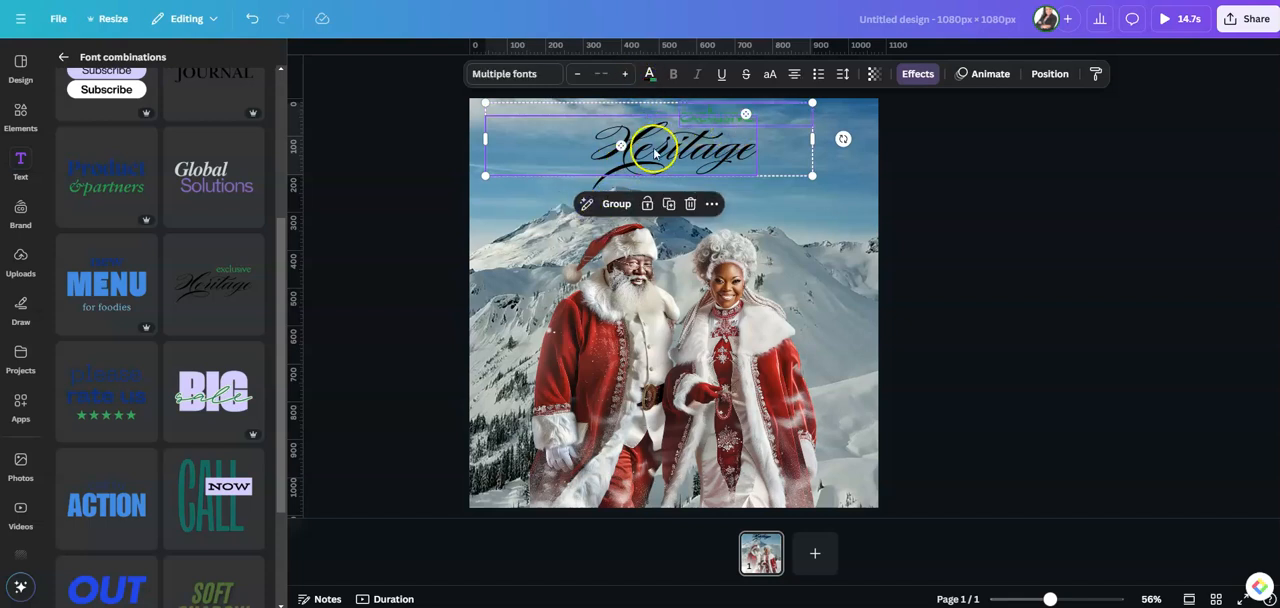
click(846, 240)
drag(630, 149, 596, 187)
click(723, 120)
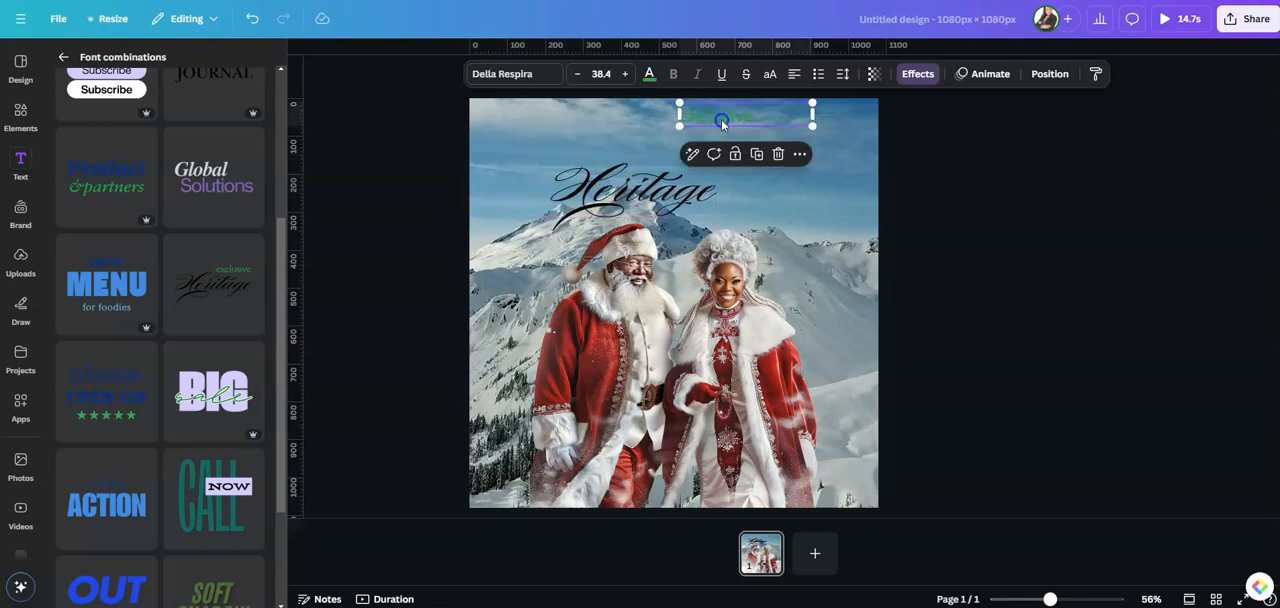
click(779, 155)
Move the "Heritage" text back up near the page's upper edge and narrow its box to fit the word
click(640, 192)
drag(640, 192, 662, 143)
drag(468, 137, 565, 139)
Replace the "Heritage" text with "Happy Holidays"
click(644, 139)
double_click(644, 139)
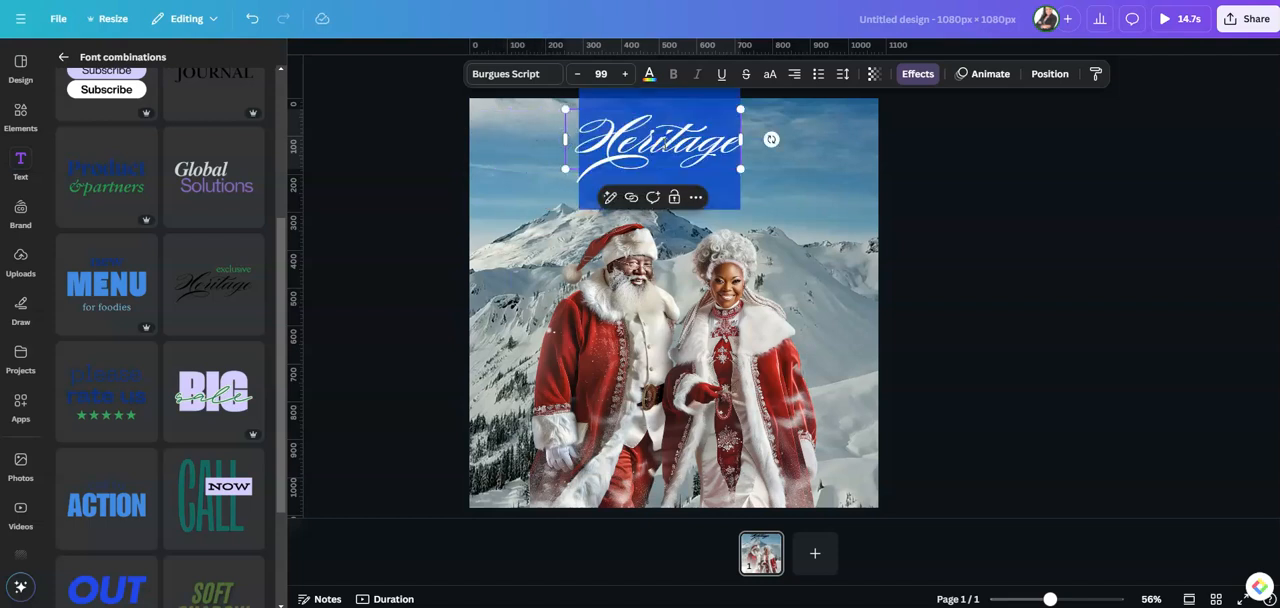
text(happy)
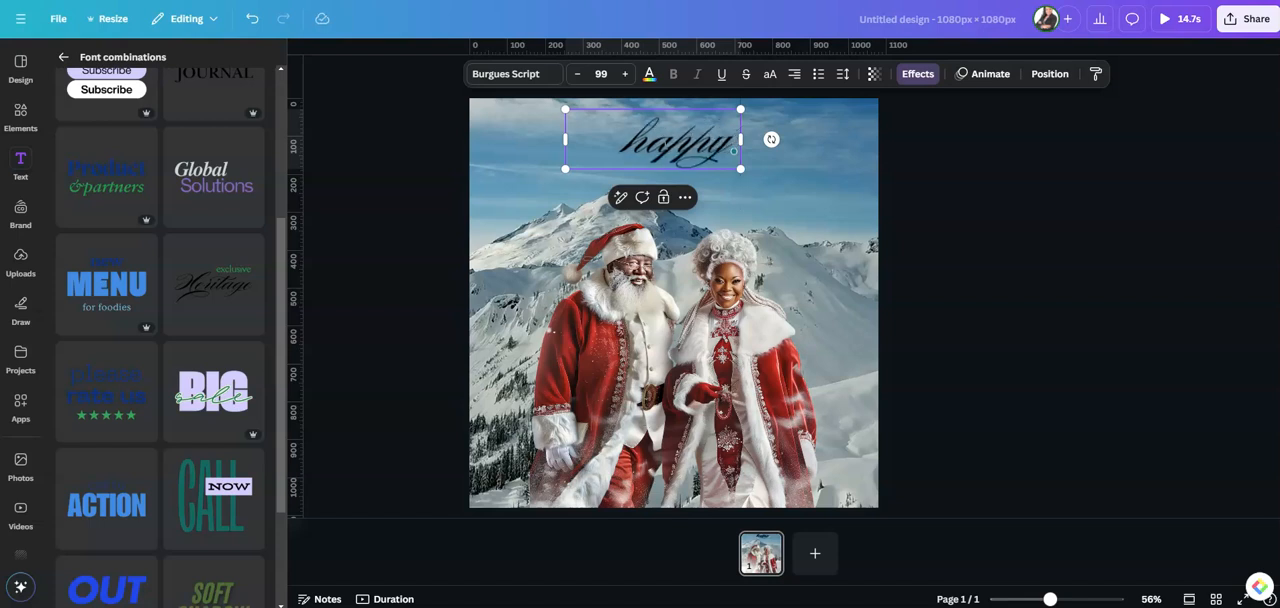
text( Holidays)
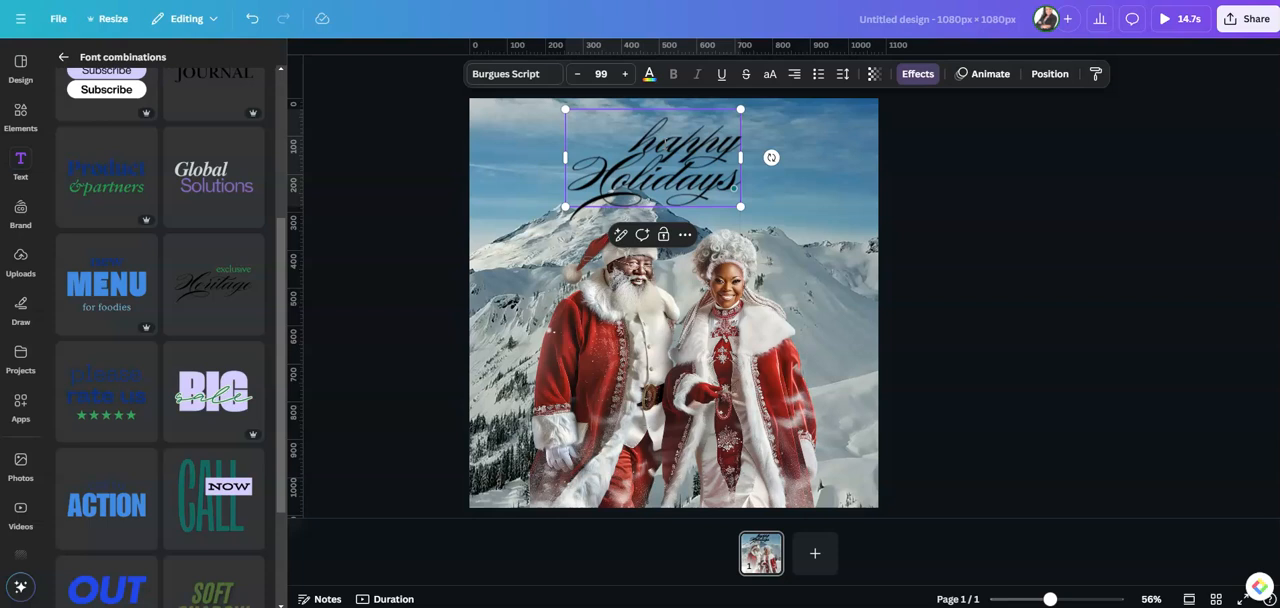
text(H)
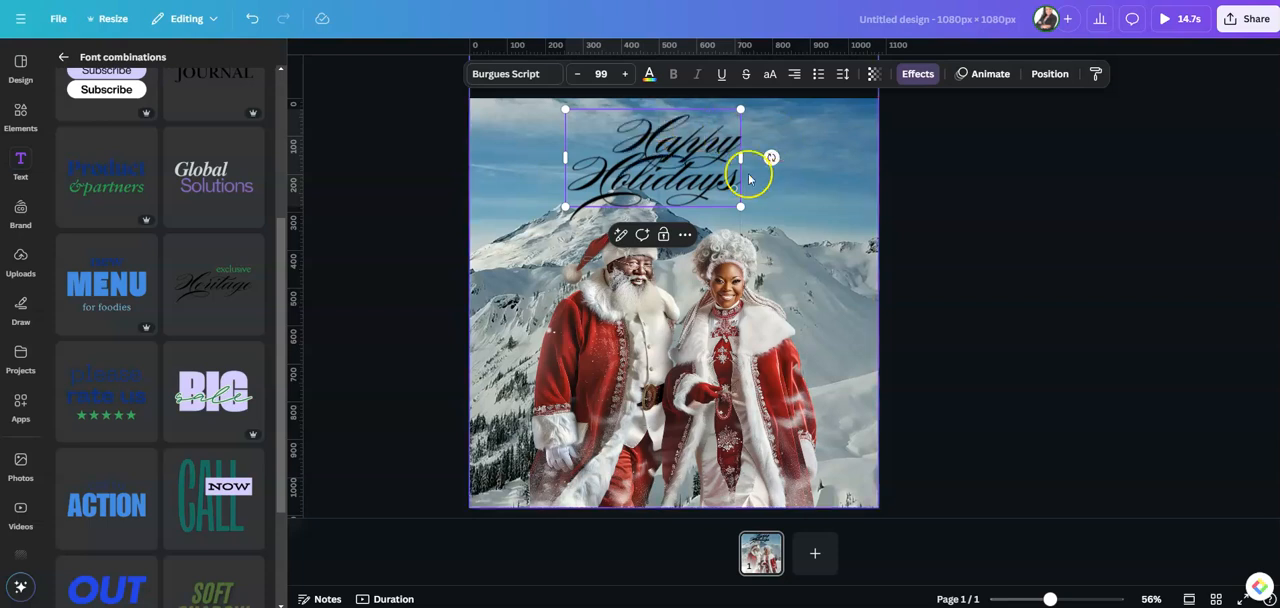
Widen the "Happy Holidays" text to a single line, enlarge it to size 120 and shift it slightly down above the couple
drag(740, 157, 869, 163)
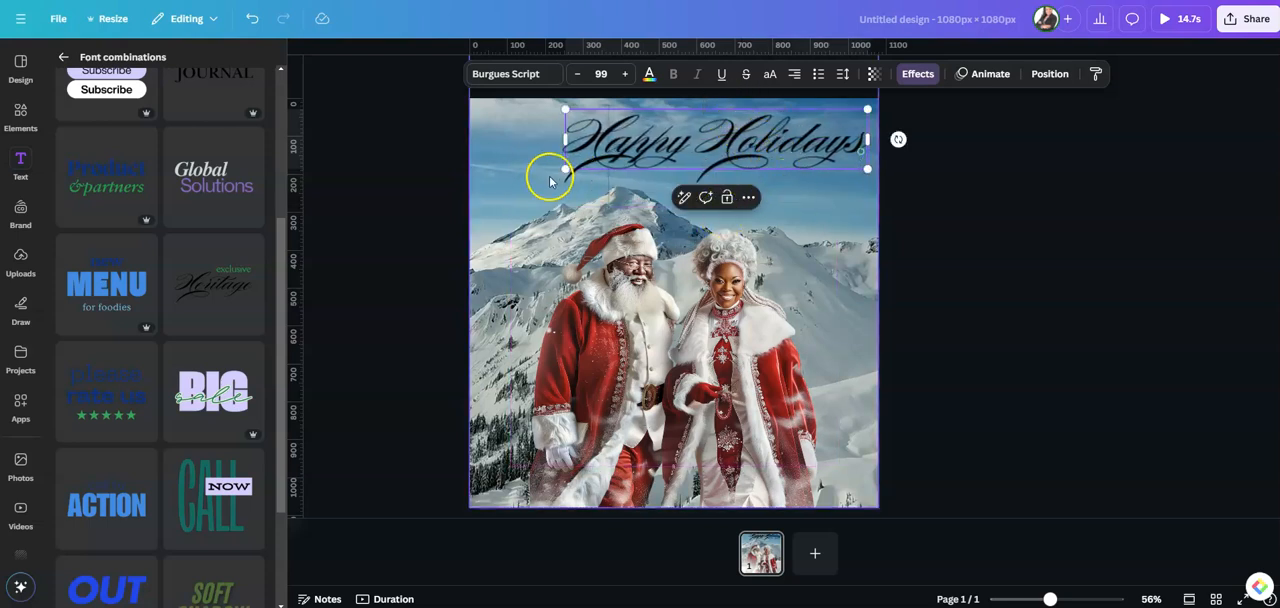
drag(565, 169, 502, 202)
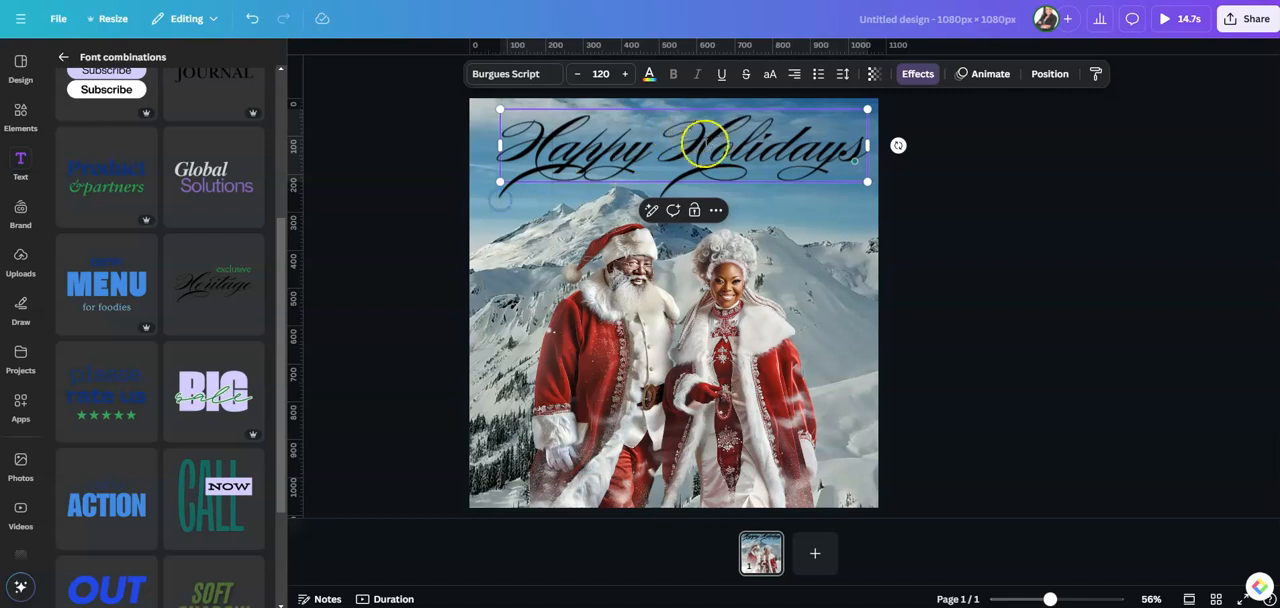
click(797, 249)
click(831, 215)
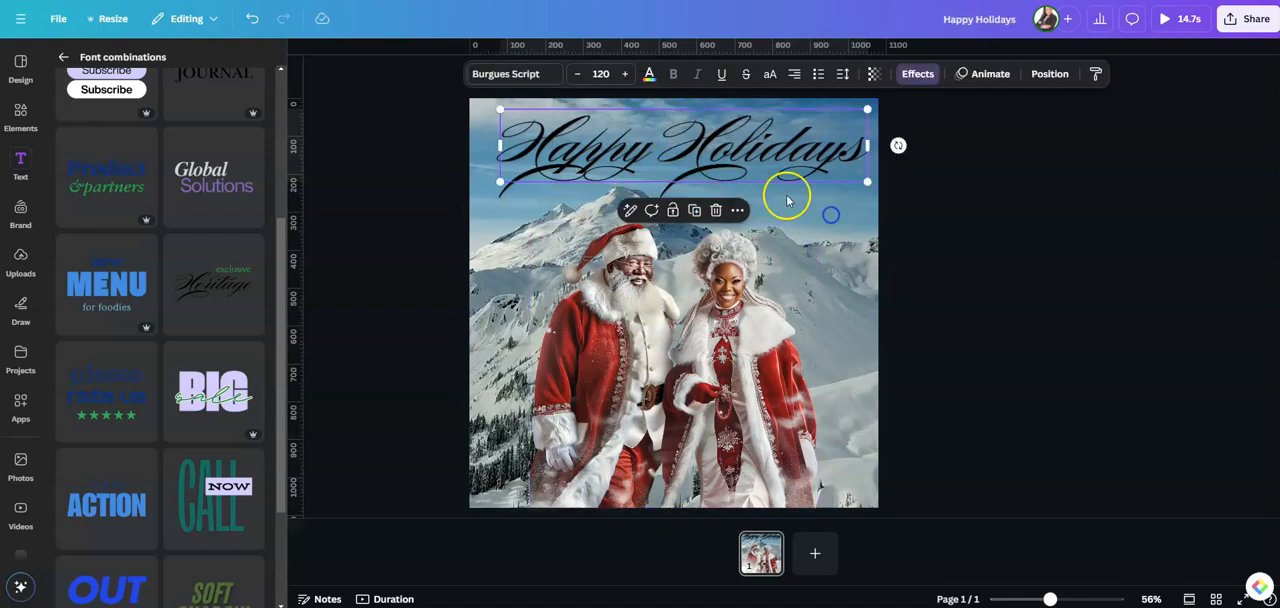
drag(703, 158, 697, 177)
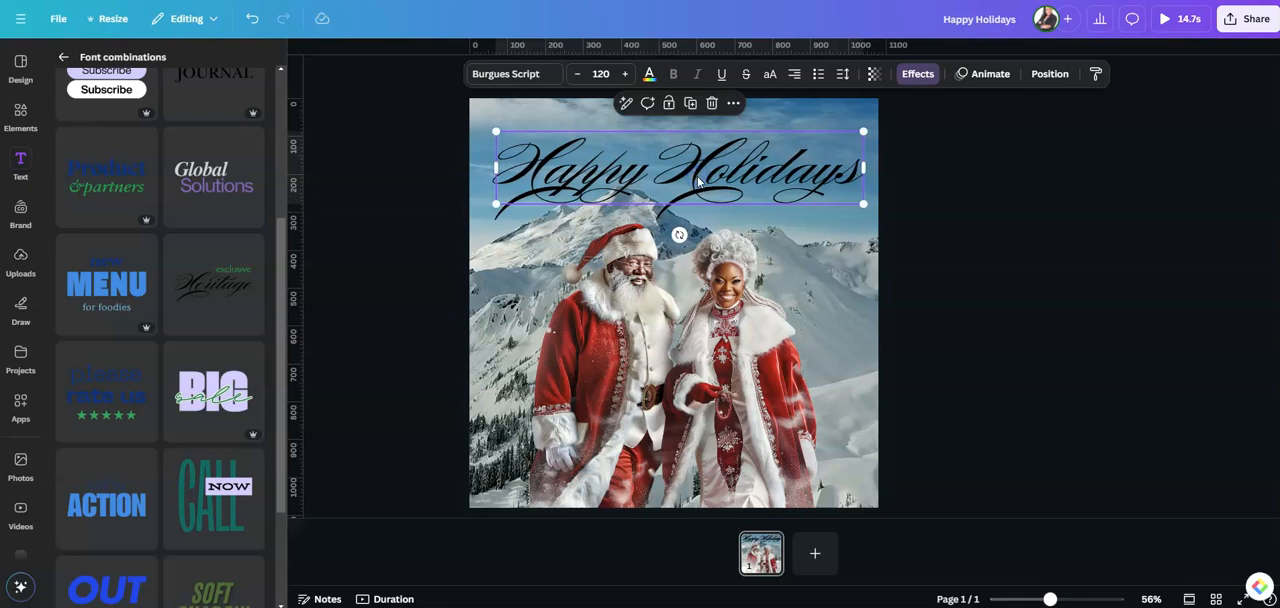
Change the "Happy Holidays" text colour to white
click(648, 74)
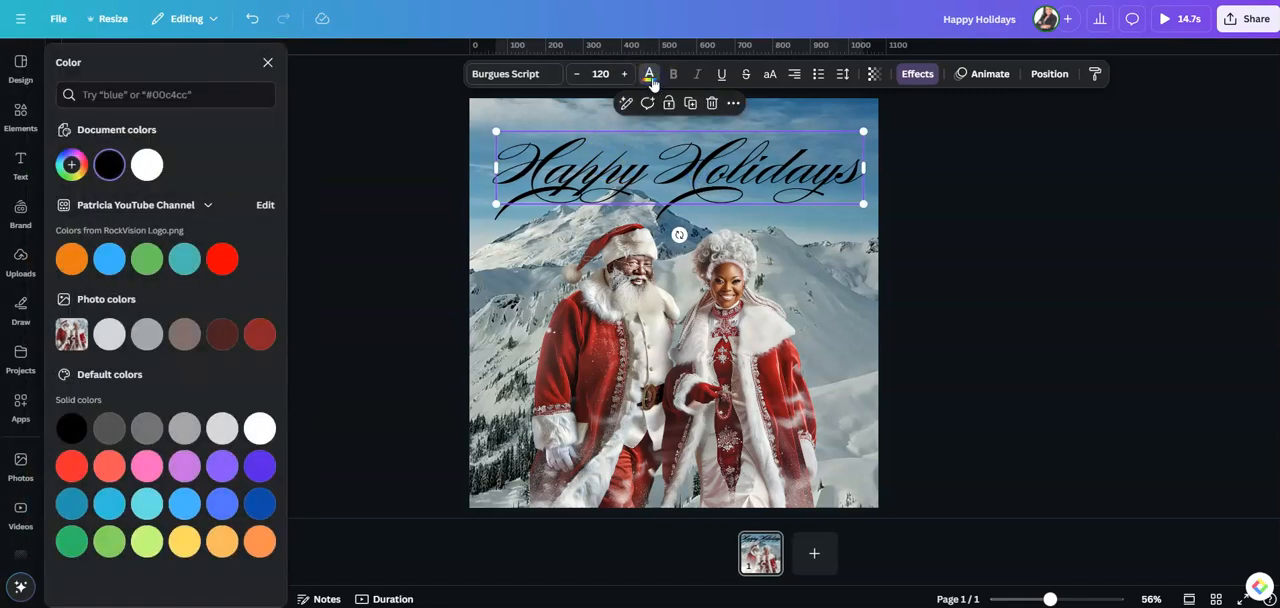
click(147, 167)
click(648, 155)
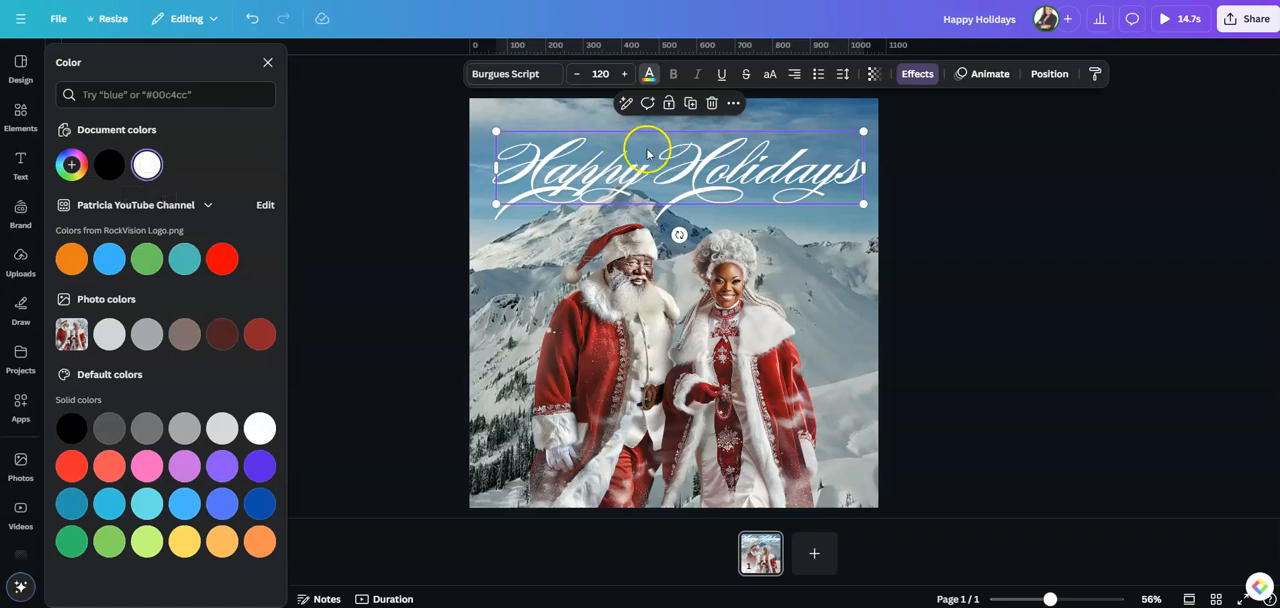
Apply the Lift effect to the "Happy Holidays" text with an intensity of 92
click(539, 112)
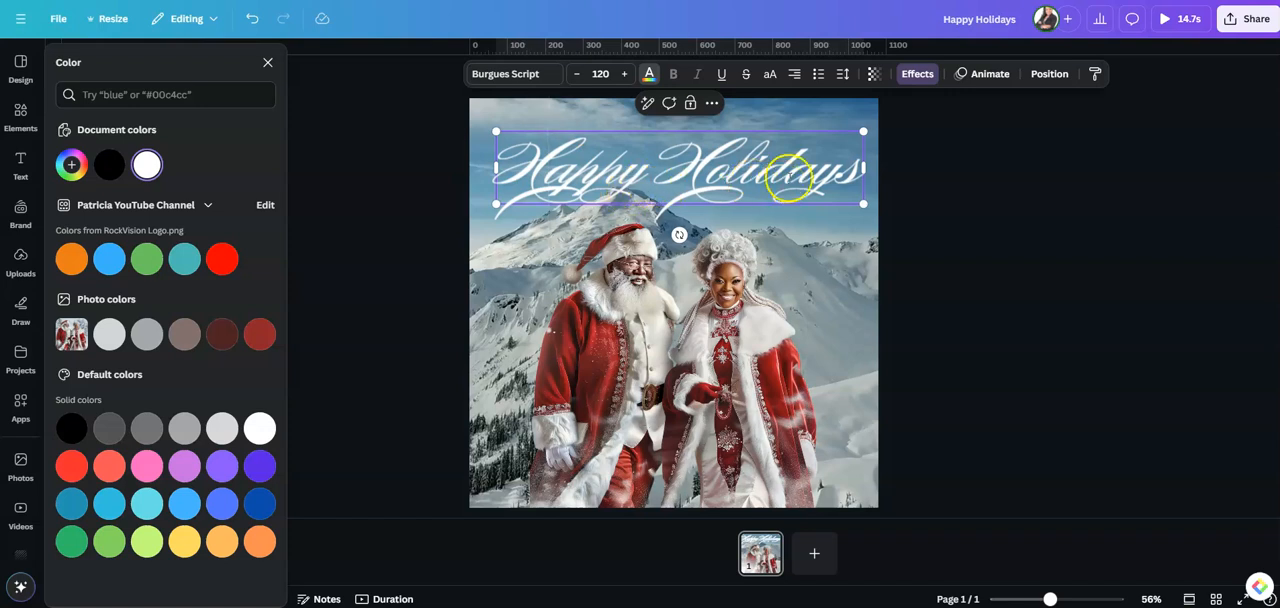
click(918, 74)
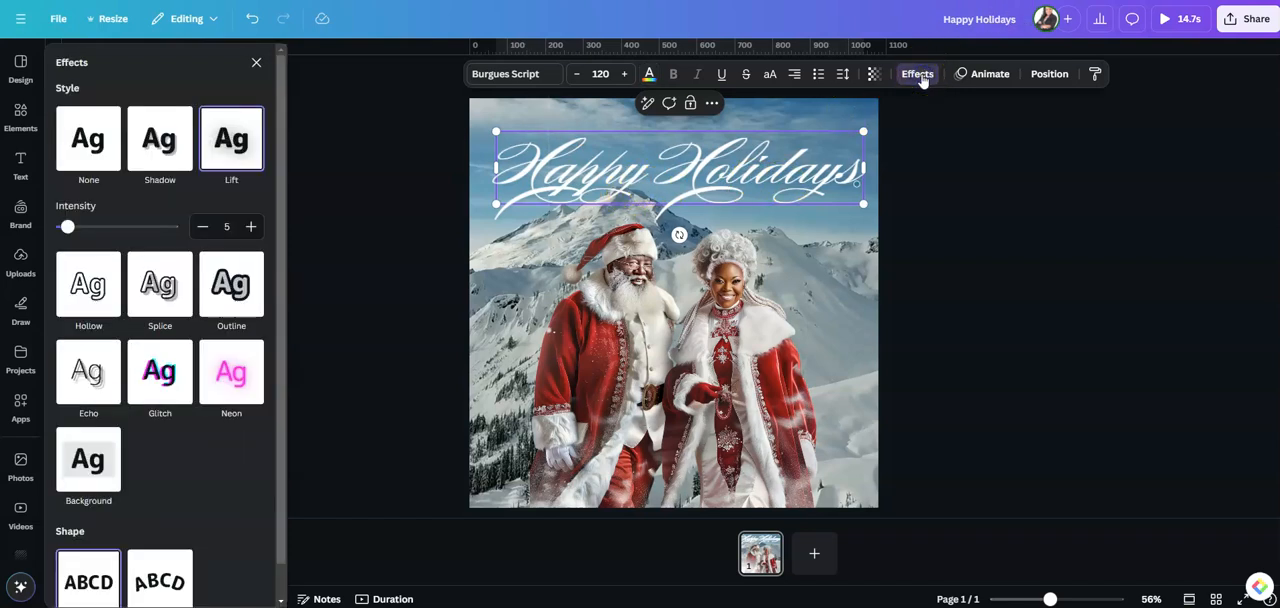
click(236, 148)
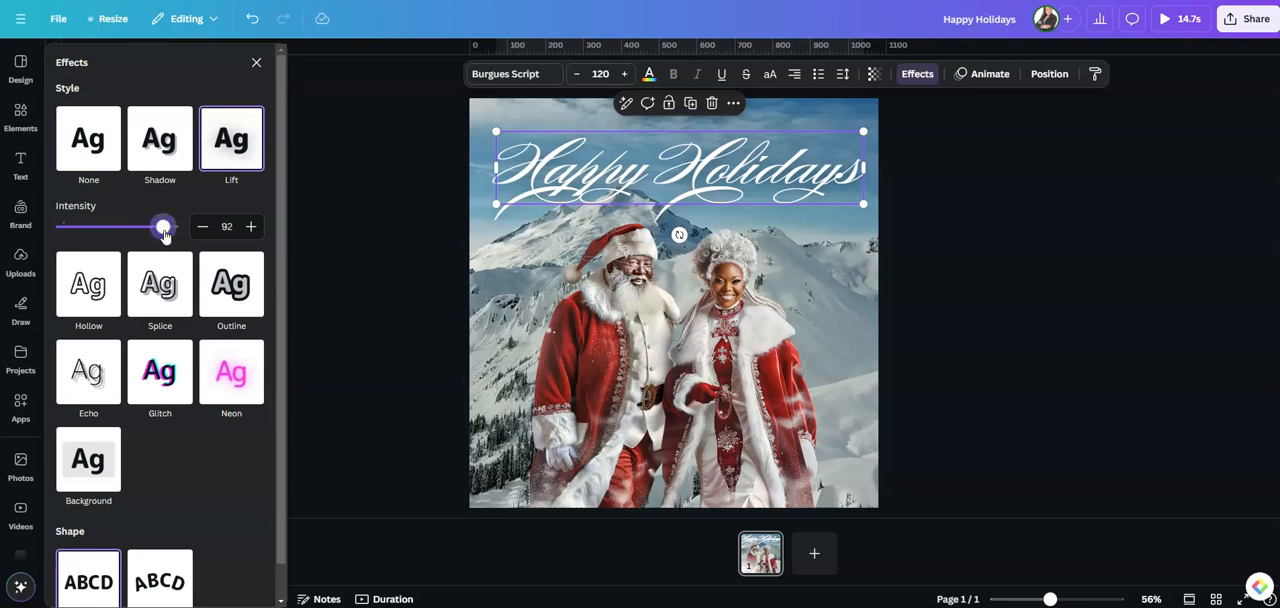
click(256, 62)
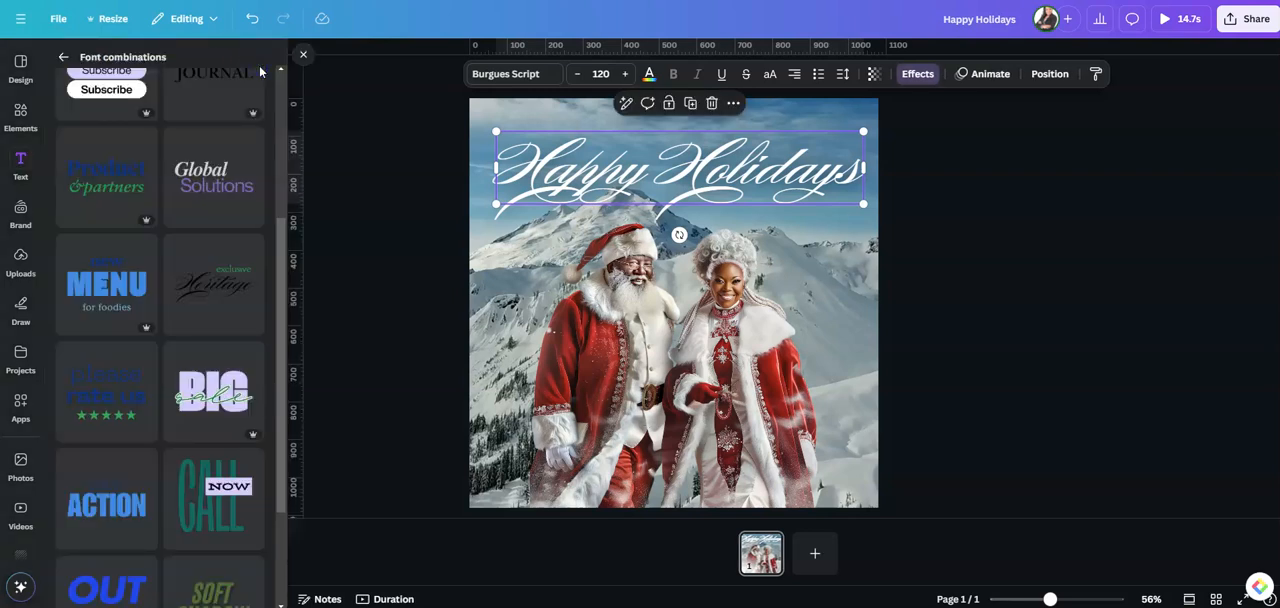
Add the yellow star sparkle from the recently used elements and centre it on the page's upper-left corner
click(63, 57)
click(20, 115)
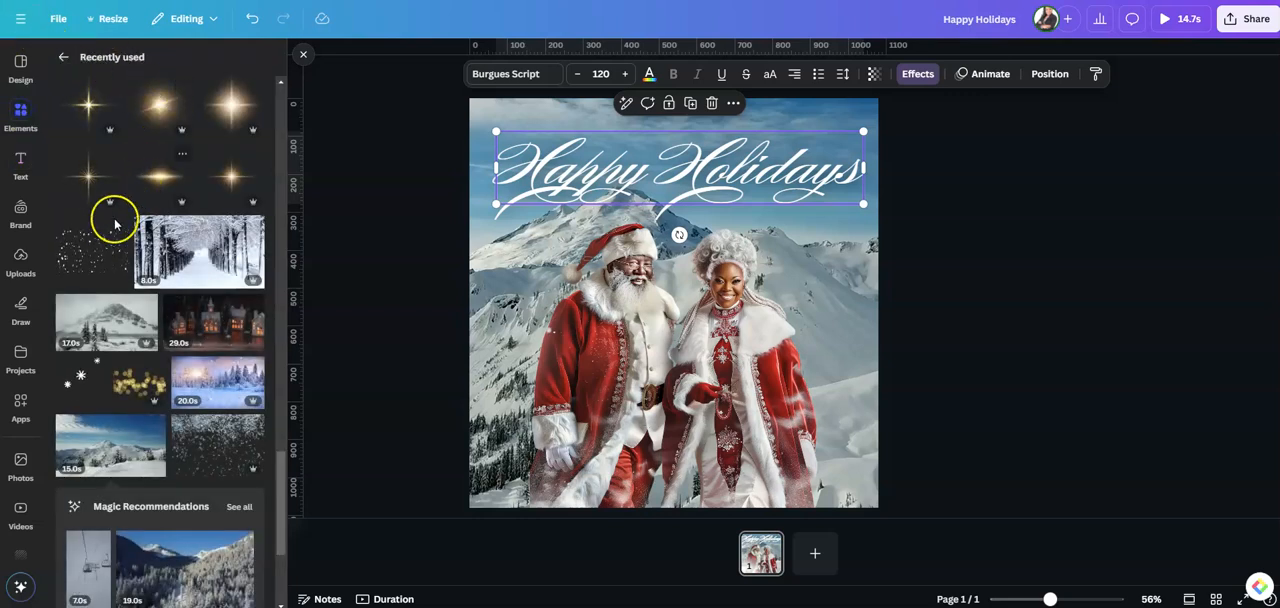
click(99, 103)
drag(676, 306, 474, 112)
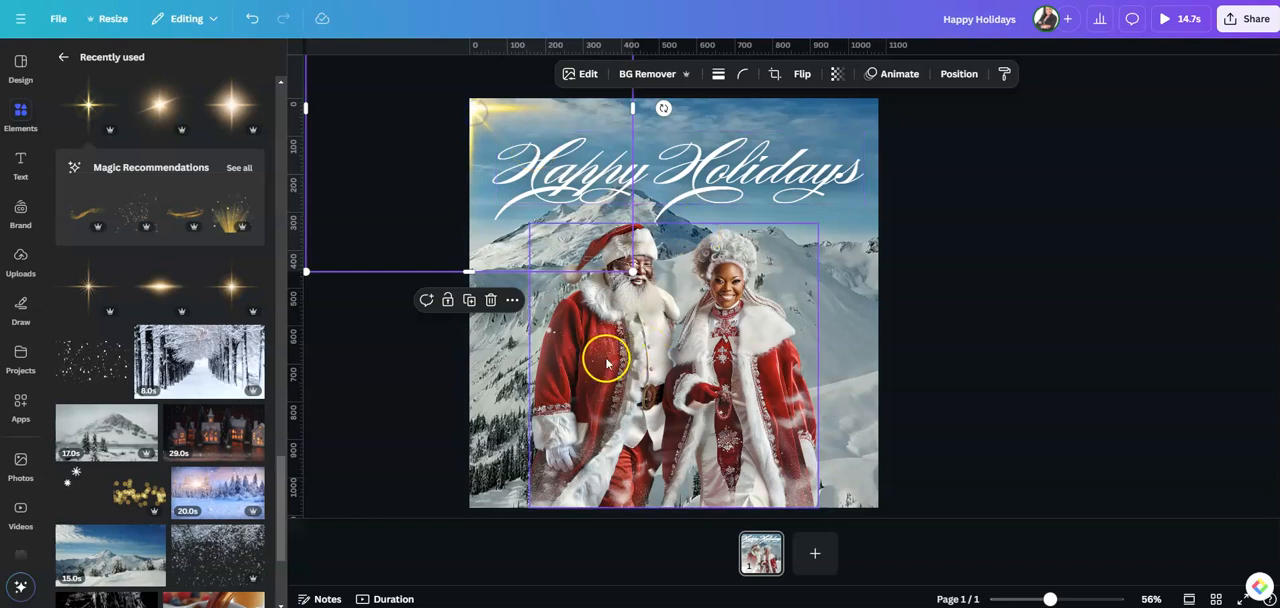
Add the bright golden flare, shrink it and centre it on the page's right edge beside Mrs. Claus
click(232, 104)
drag(686, 307, 867, 313)
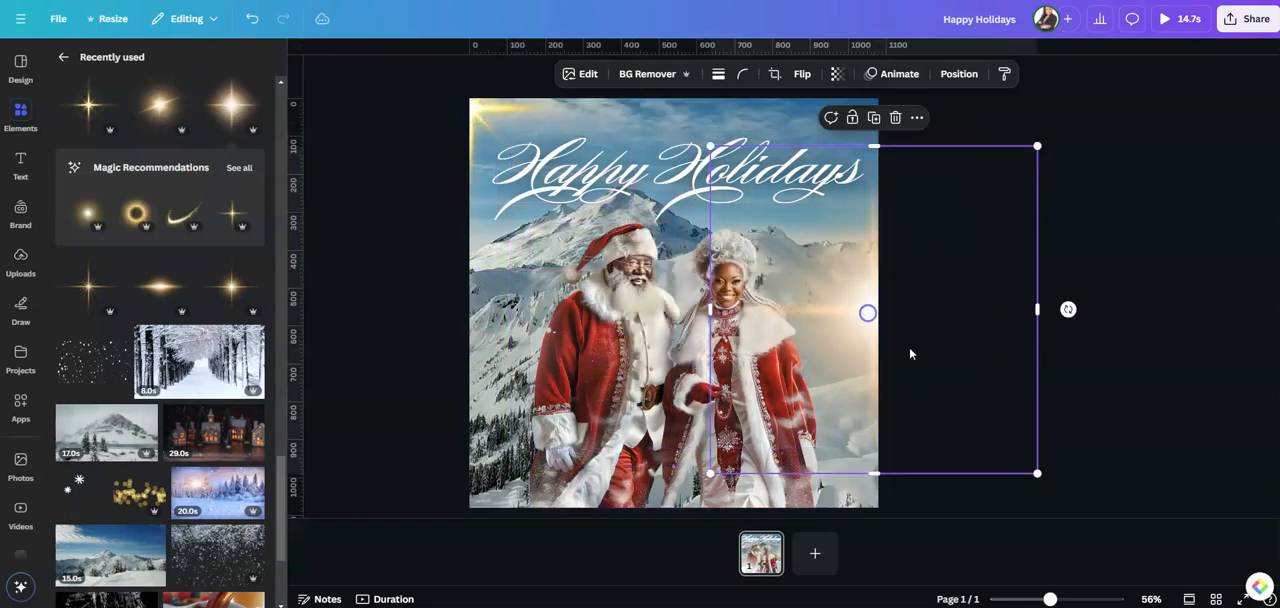
drag(1037, 474, 855, 247)
drag(771, 219, 876, 303)
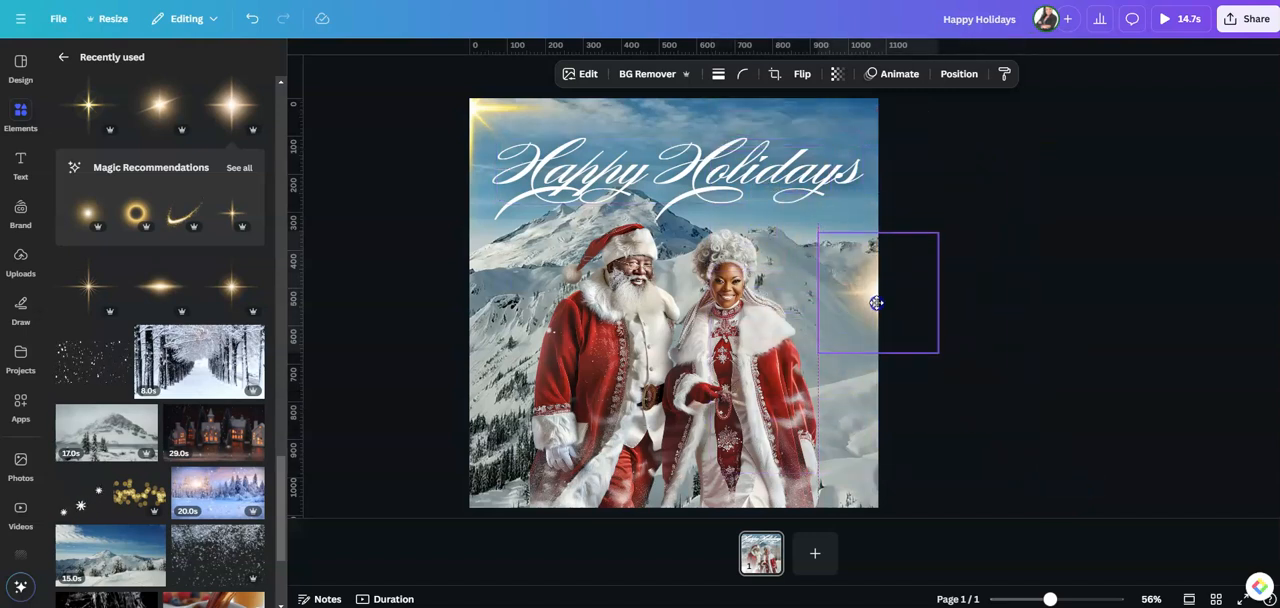
click(876, 302)
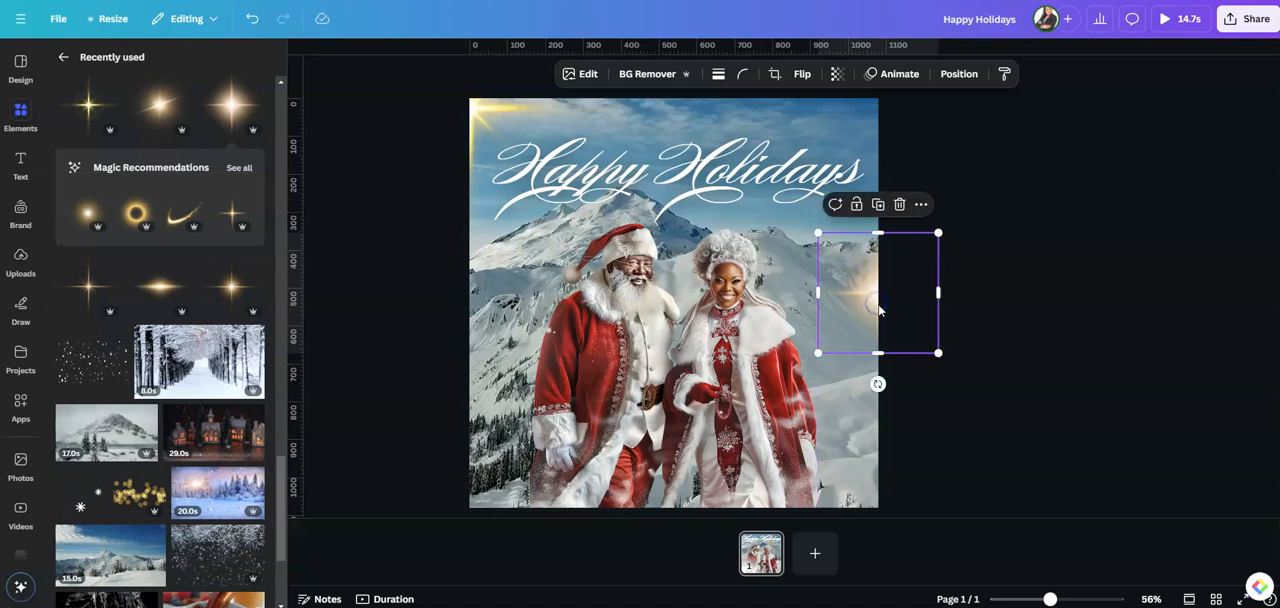
Add the small golden starburst, scale it down and place it just below "Happy Holidays", between the two words
click(232, 293)
drag(835, 430, 645, 280)
drag(578, 228, 650, 188)
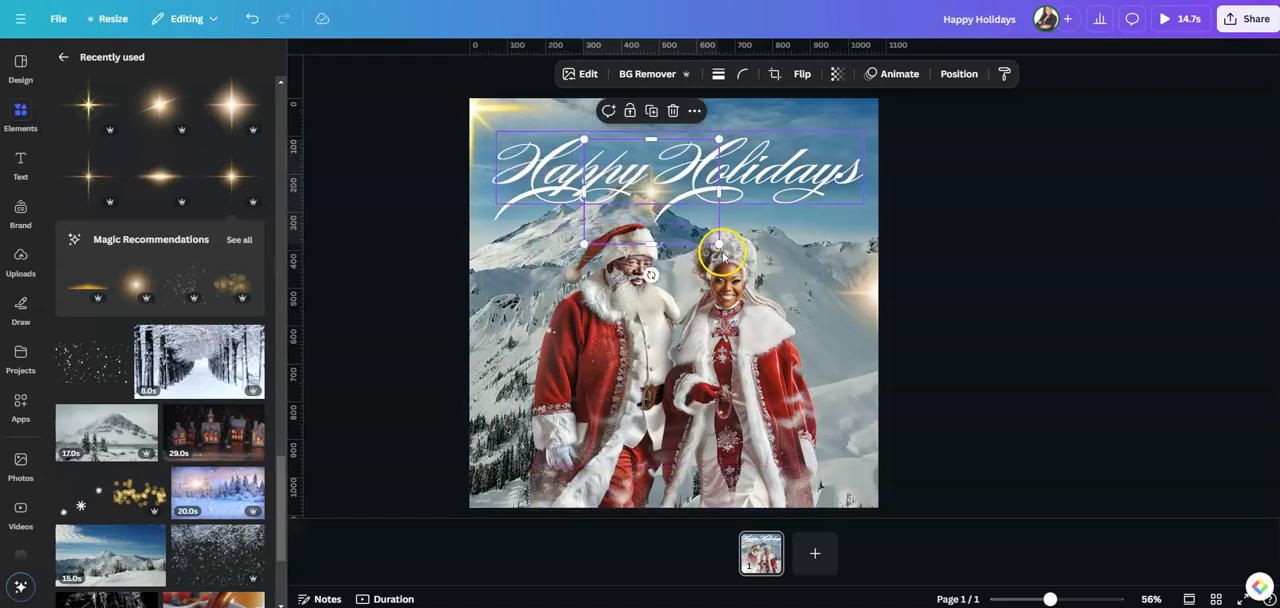
drag(716, 243, 748, 267)
drag(672, 210, 660, 212)
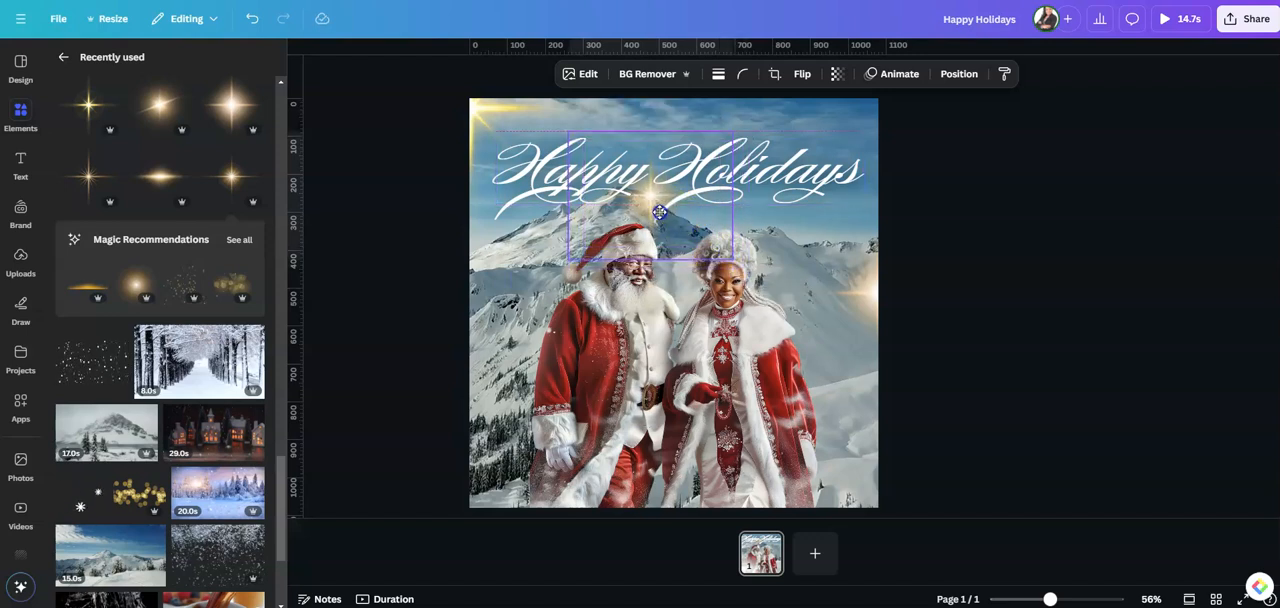
click(935, 347)
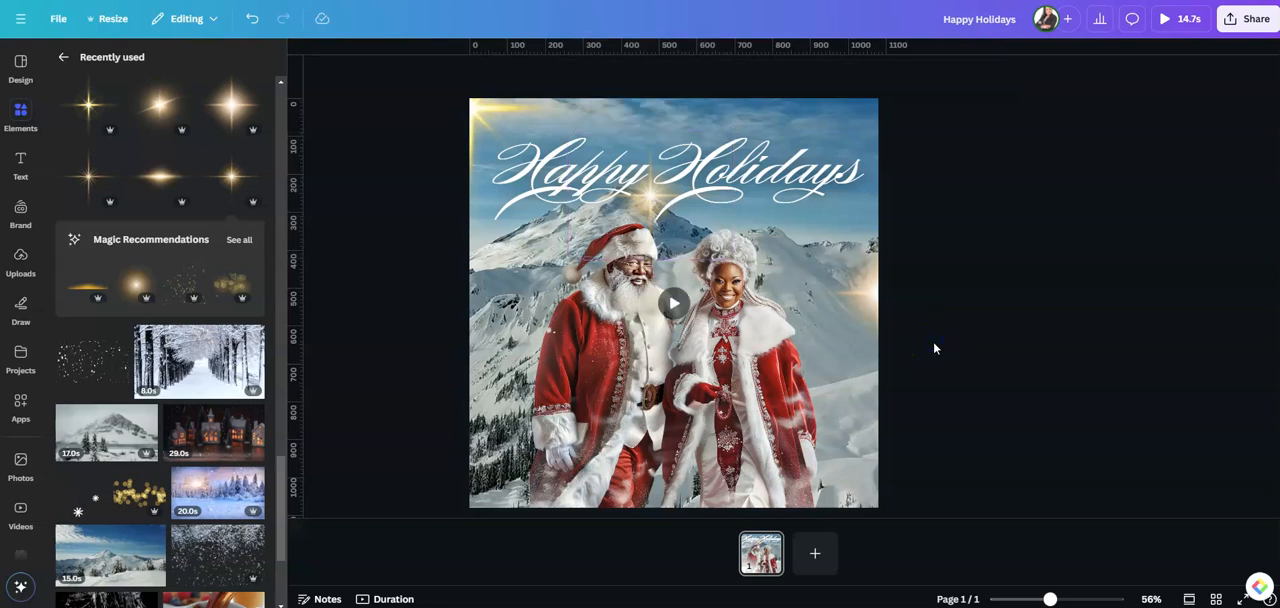
click(927, 352)
Replace the sparkle in the page's upper-left corner with the thin-rayed golden star, slightly enlarged and centred on the corner
click(478, 110)
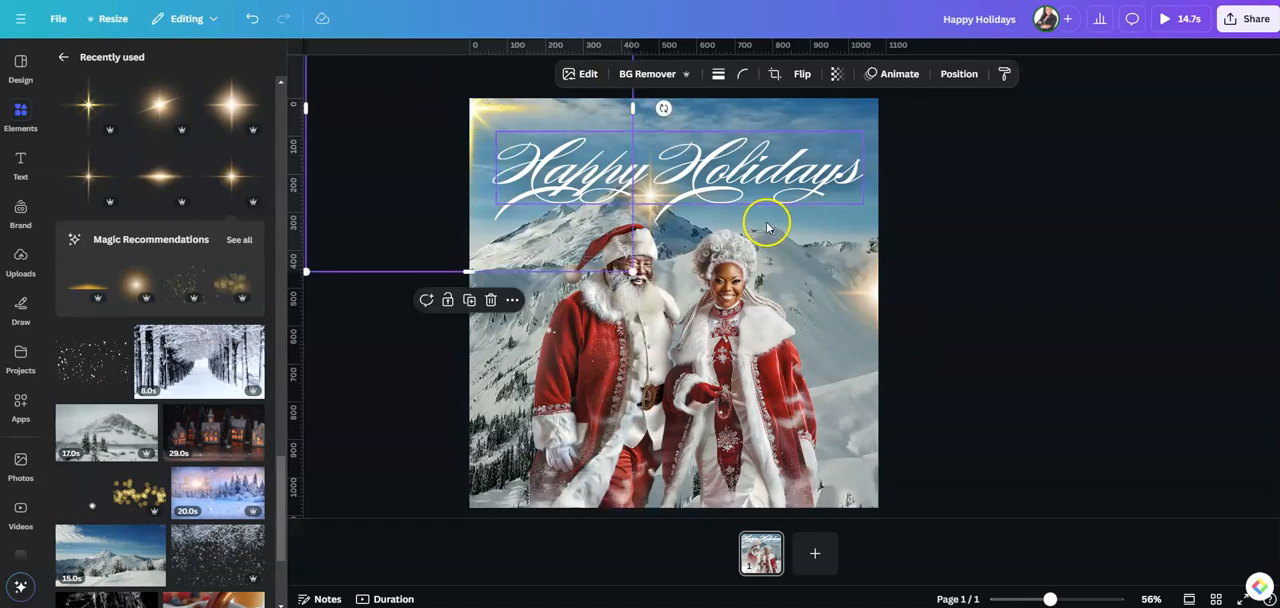
click(490, 300)
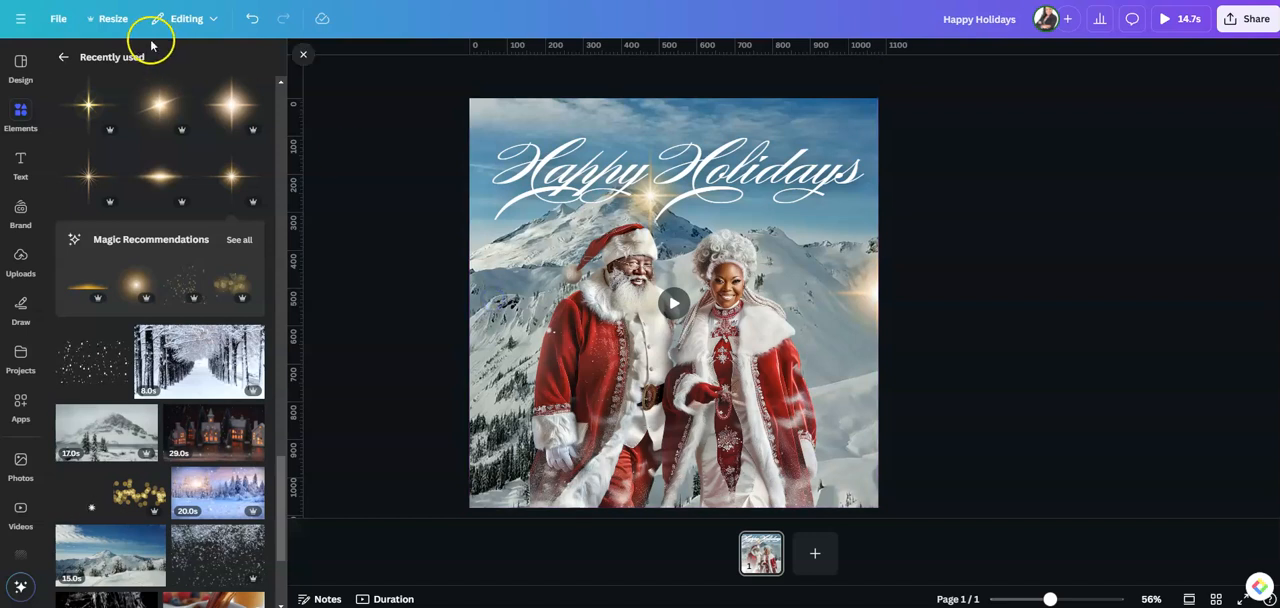
click(85, 178)
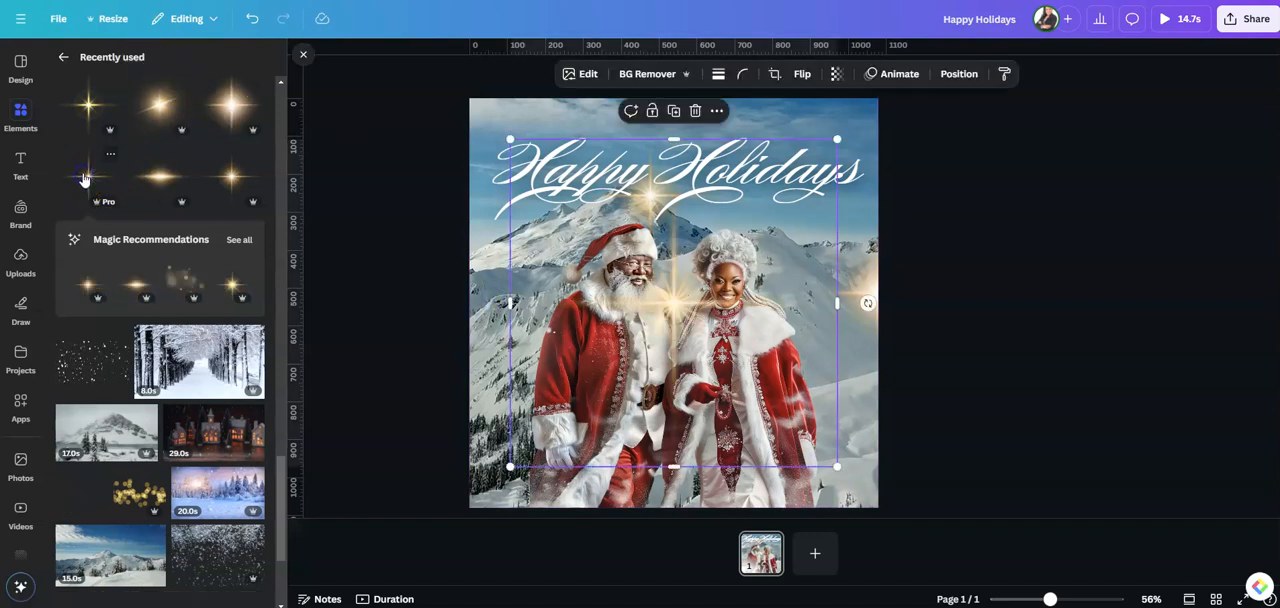
drag(676, 303, 474, 109)
drag(632, 270, 678, 315)
drag(489, 129, 473, 112)
click(1000, 293)
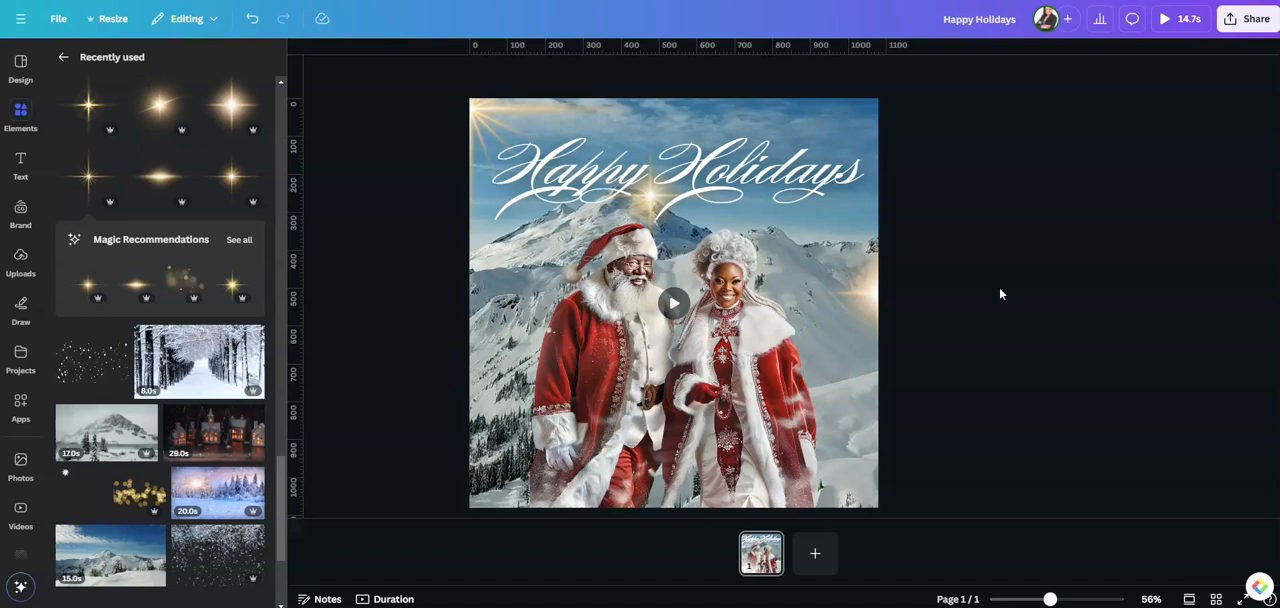
click(724, 399)
click(670, 318)
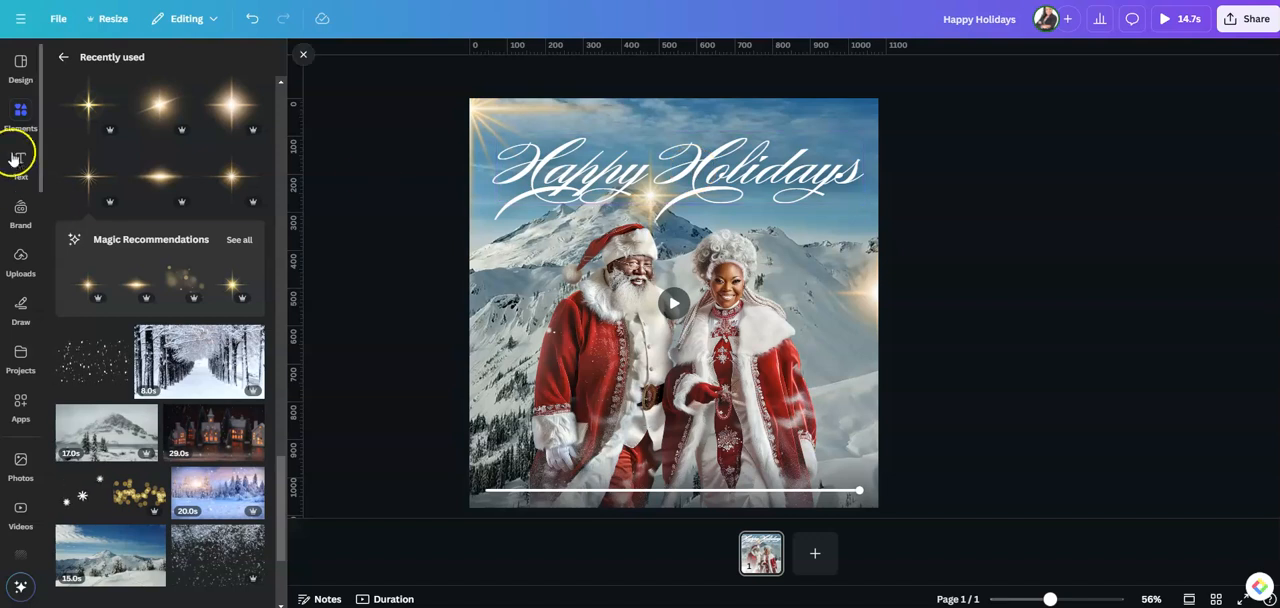
Add a heading to the page that reads "From"
click(20, 162)
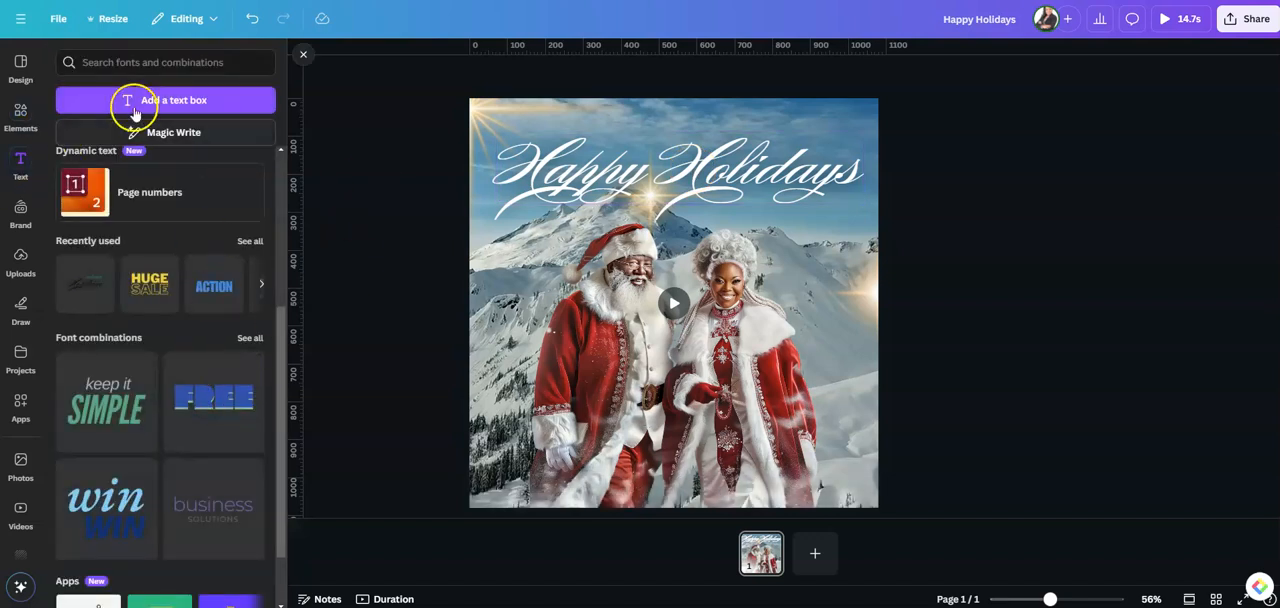
click(304, 55)
click(22, 162)
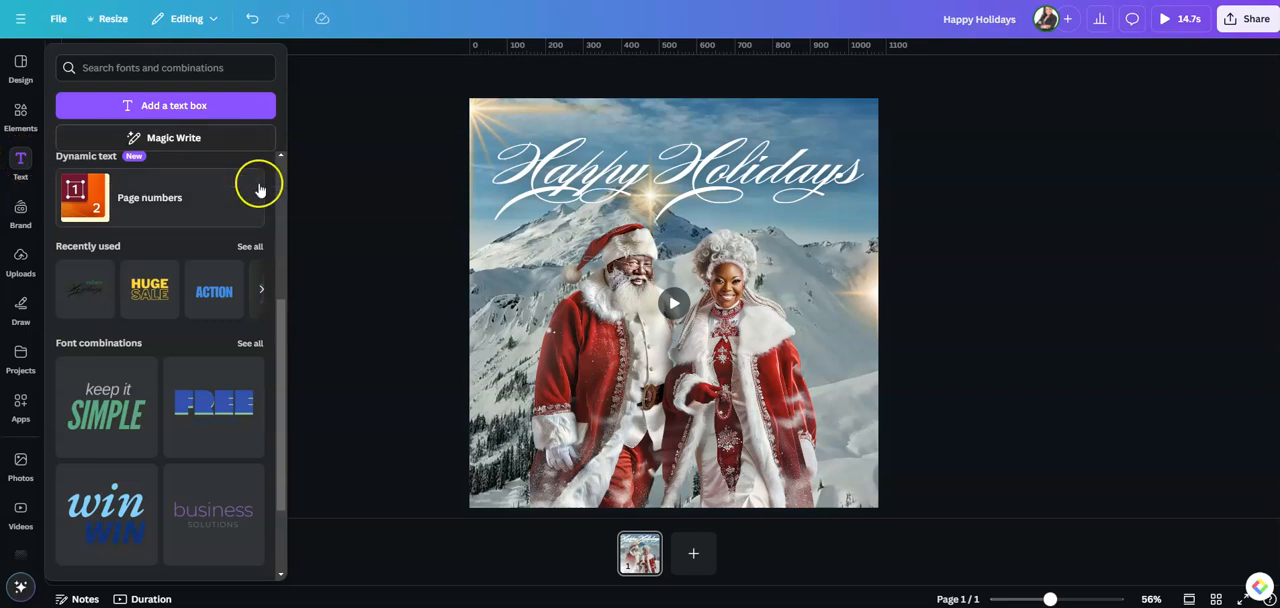
scroll(255, 178, up, 3)
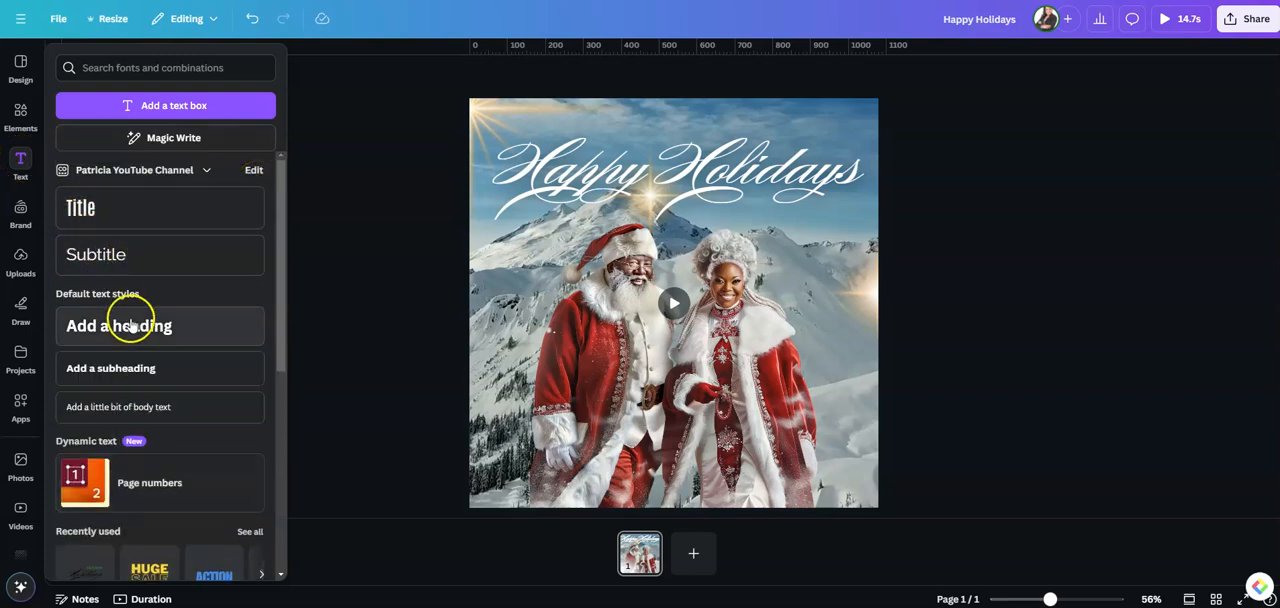
click(131, 326)
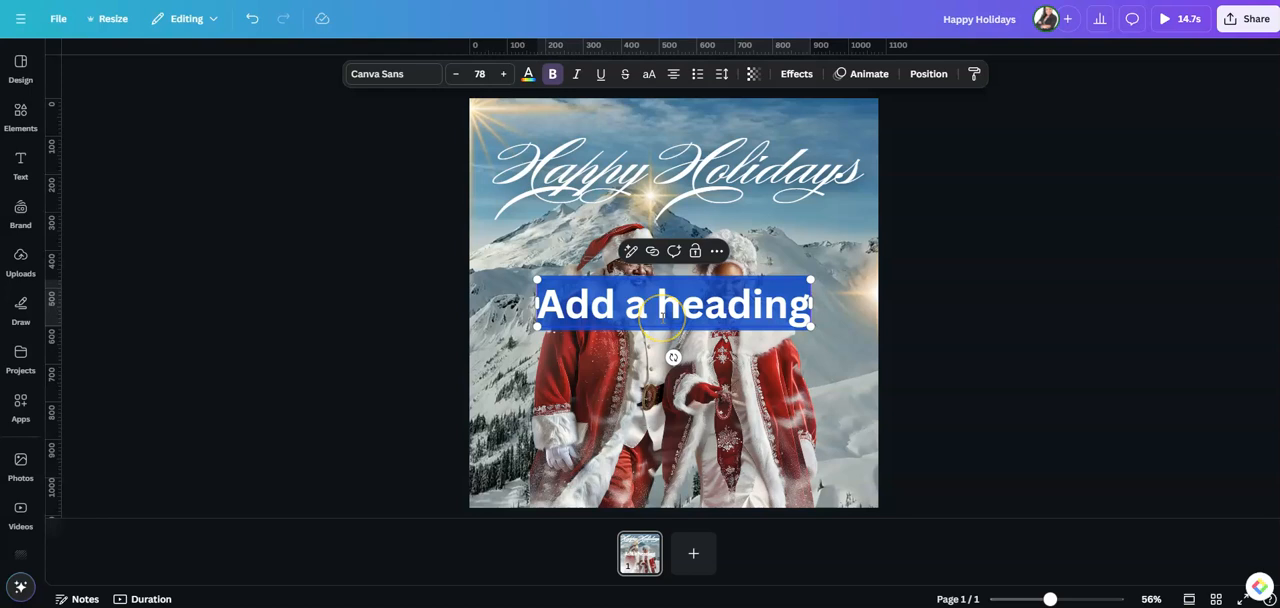
text(From)
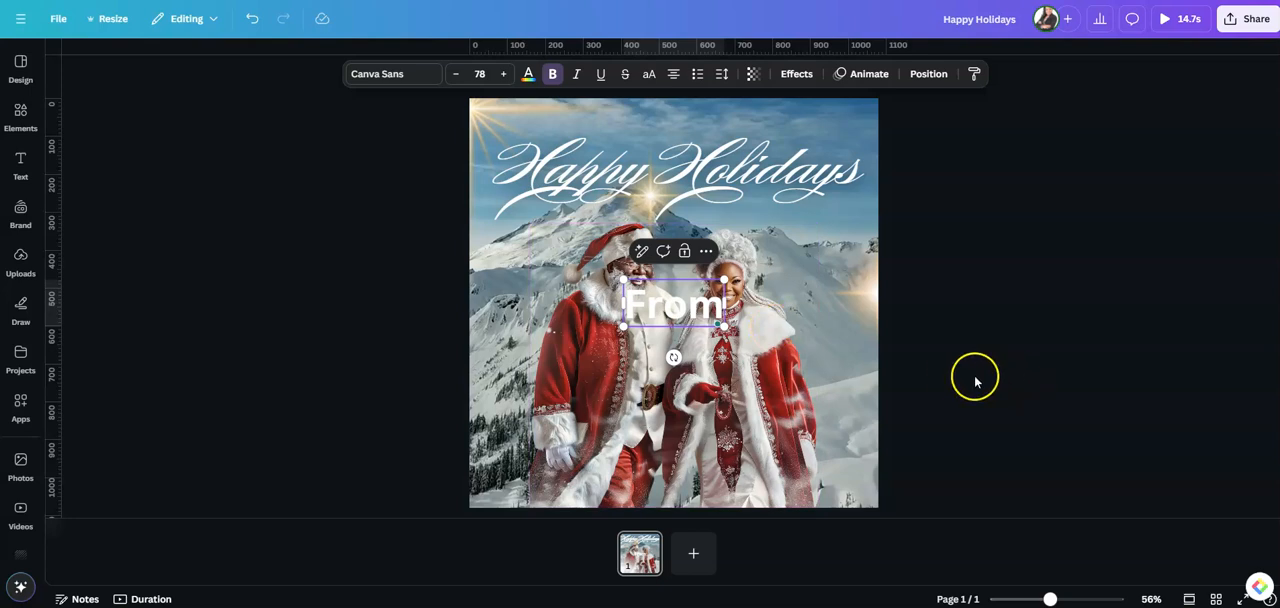
click(1033, 355)
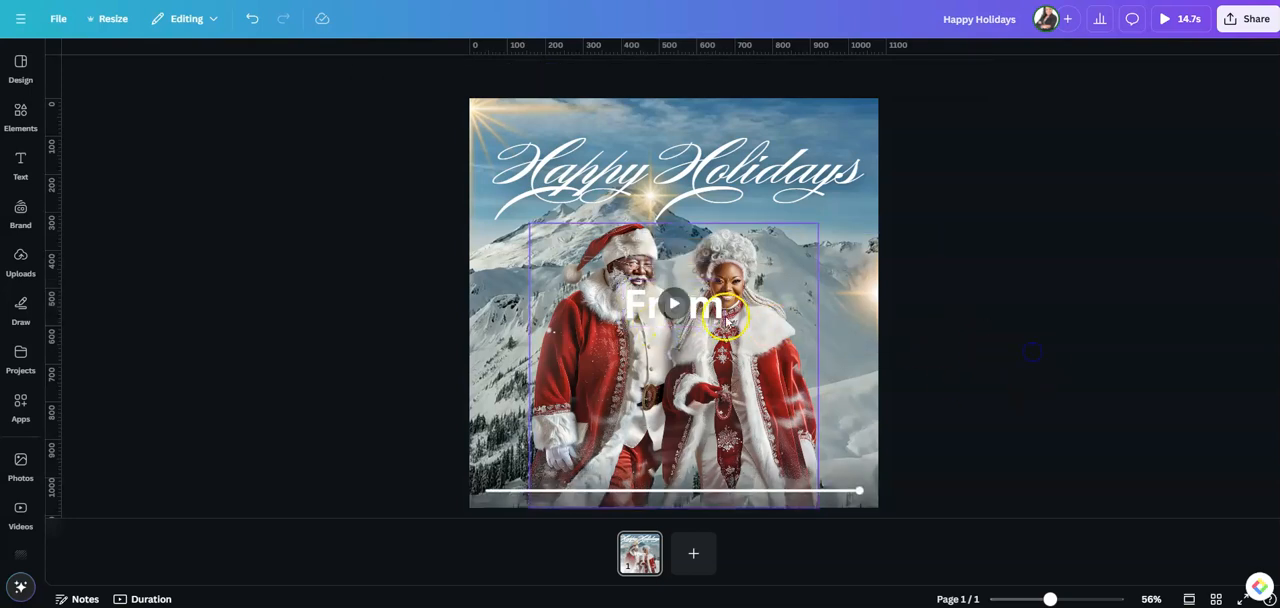
Move the "From" text down over the couple's lower half and change its font to Burgues Script
drag(712, 312, 713, 383)
click(593, 172)
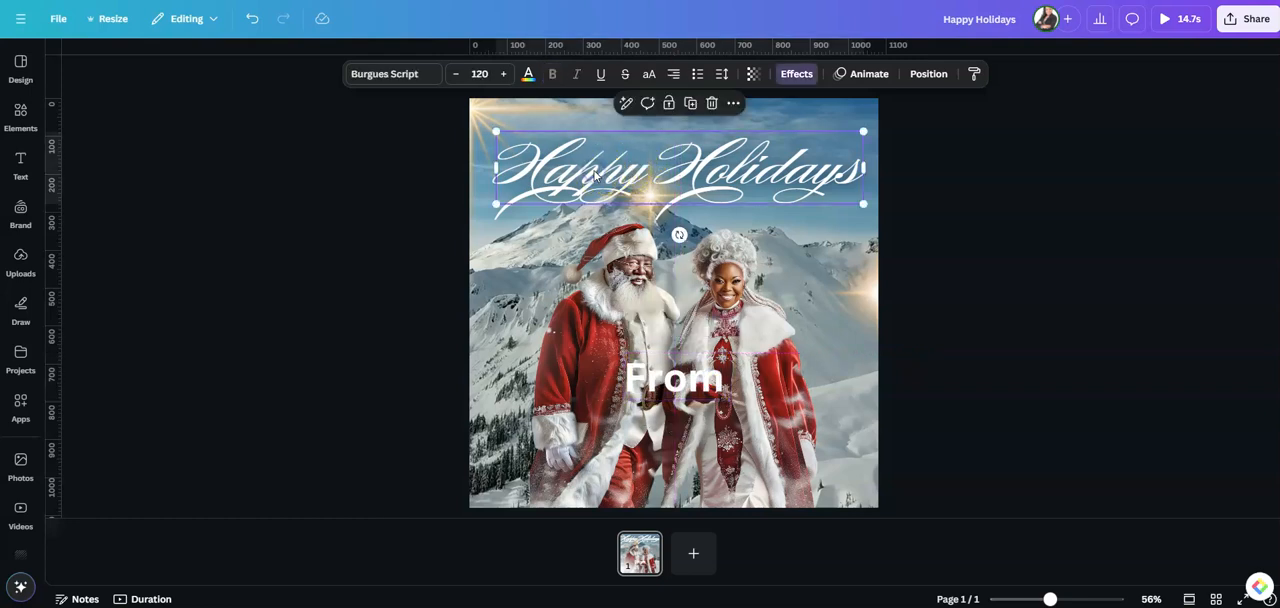
click(675, 380)
click(380, 76)
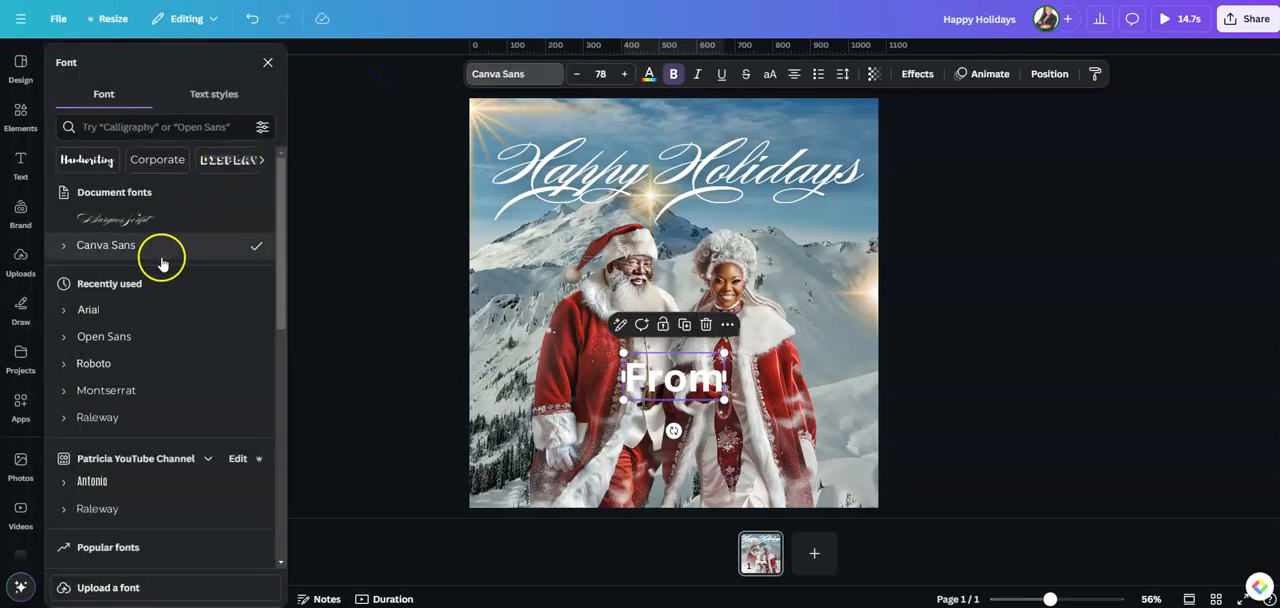
click(143, 220)
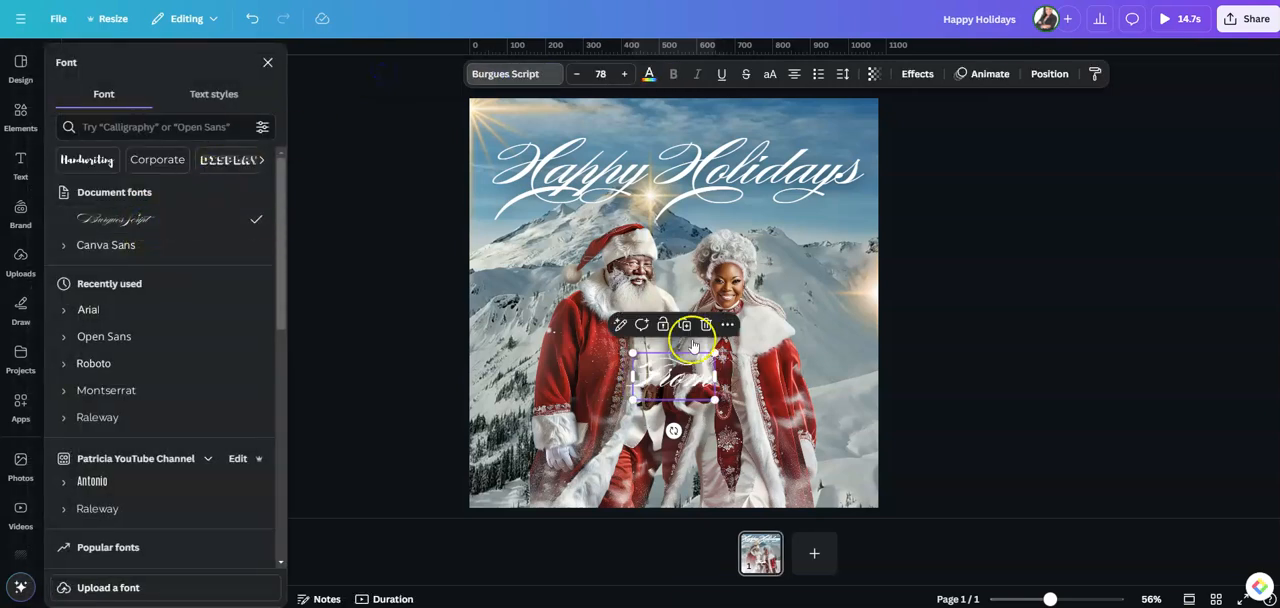
drag(678, 390, 678, 420)
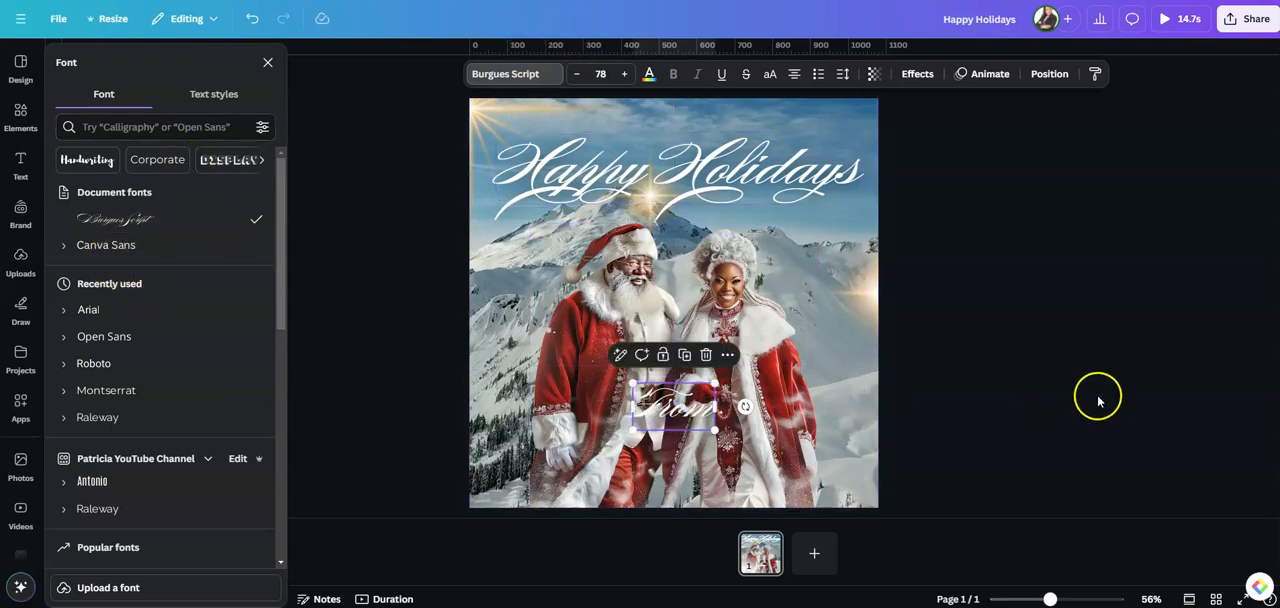
Duplicate the "From" text, place the copy just below it and replace its wording with the sender family's name
click(684, 354)
drag(666, 451, 676, 438)
double_click(662, 441)
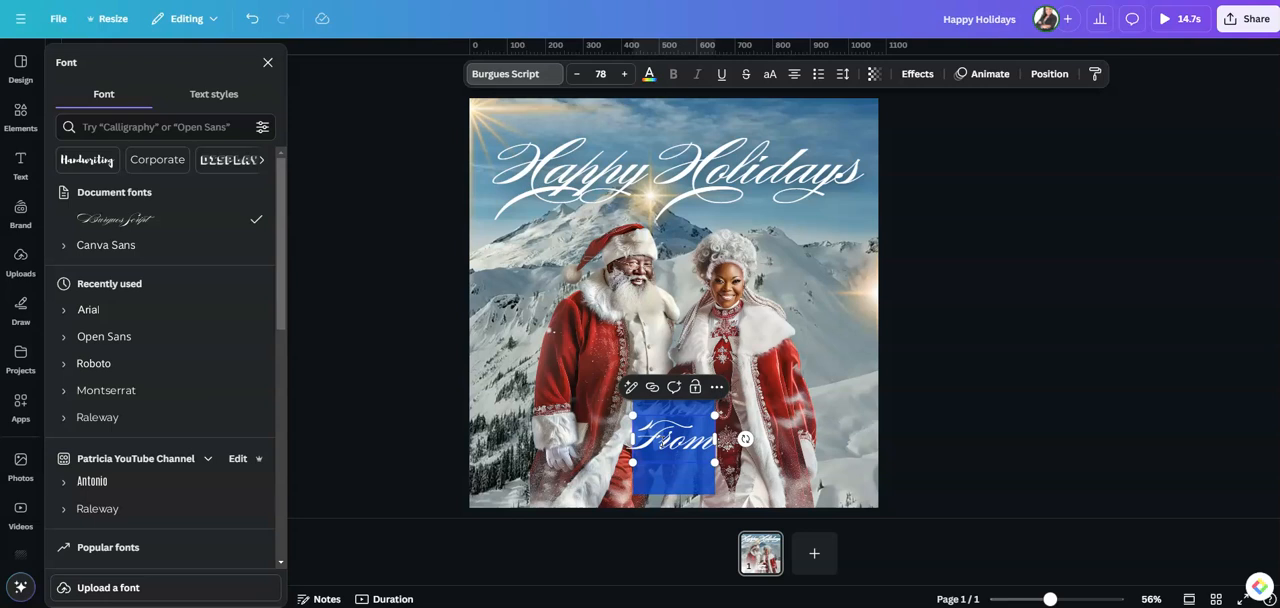
text(the smith)
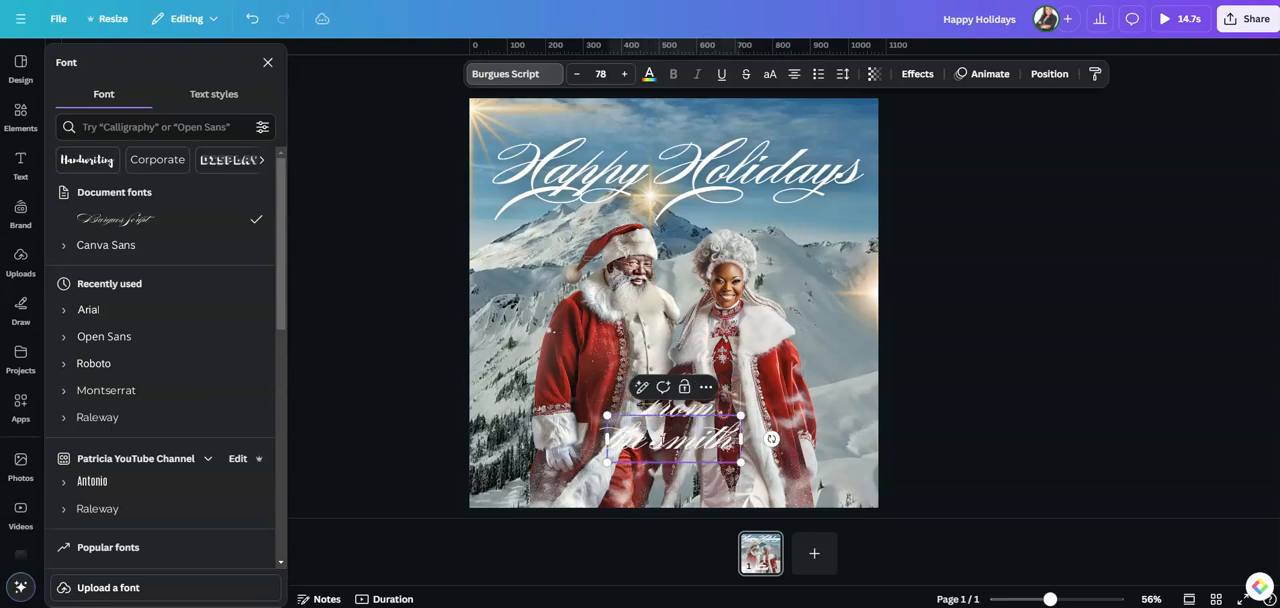
text( family)
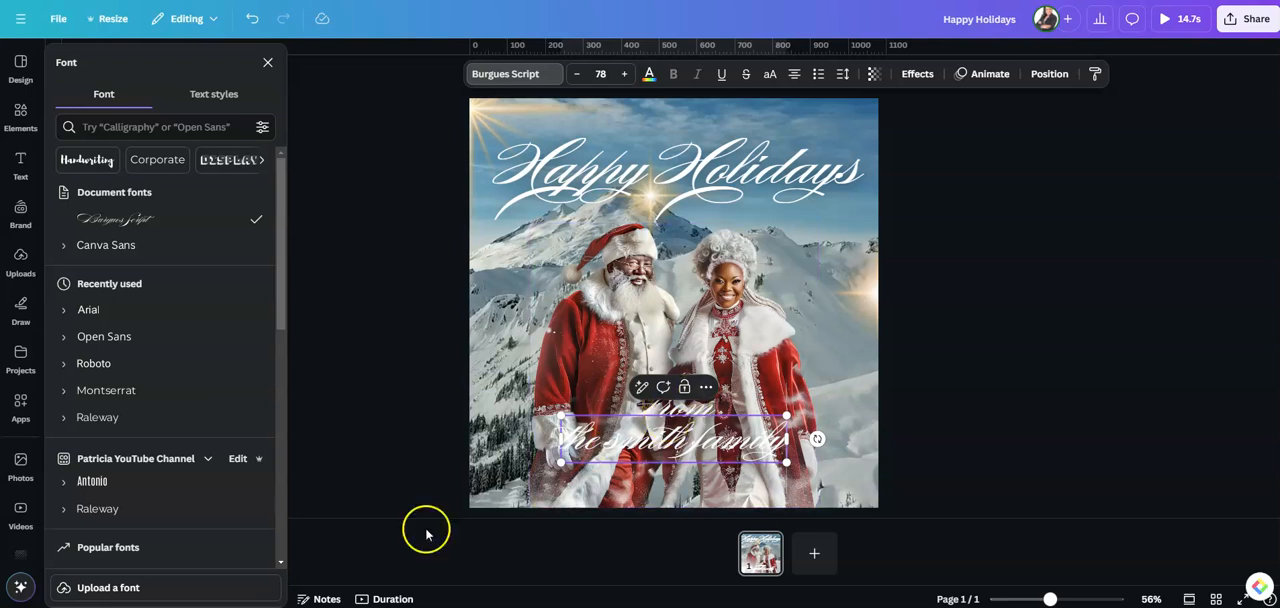
Set the family name line in uppercase Anton and scale it down to size 60.1
drag(561, 432, 793, 441)
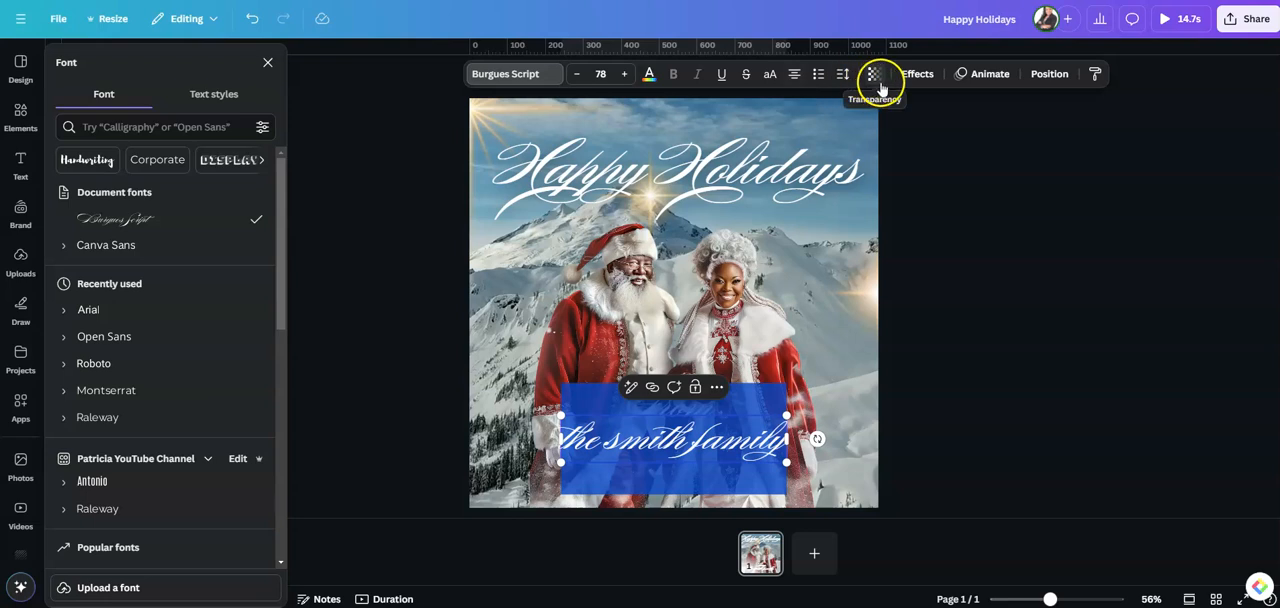
click(768, 75)
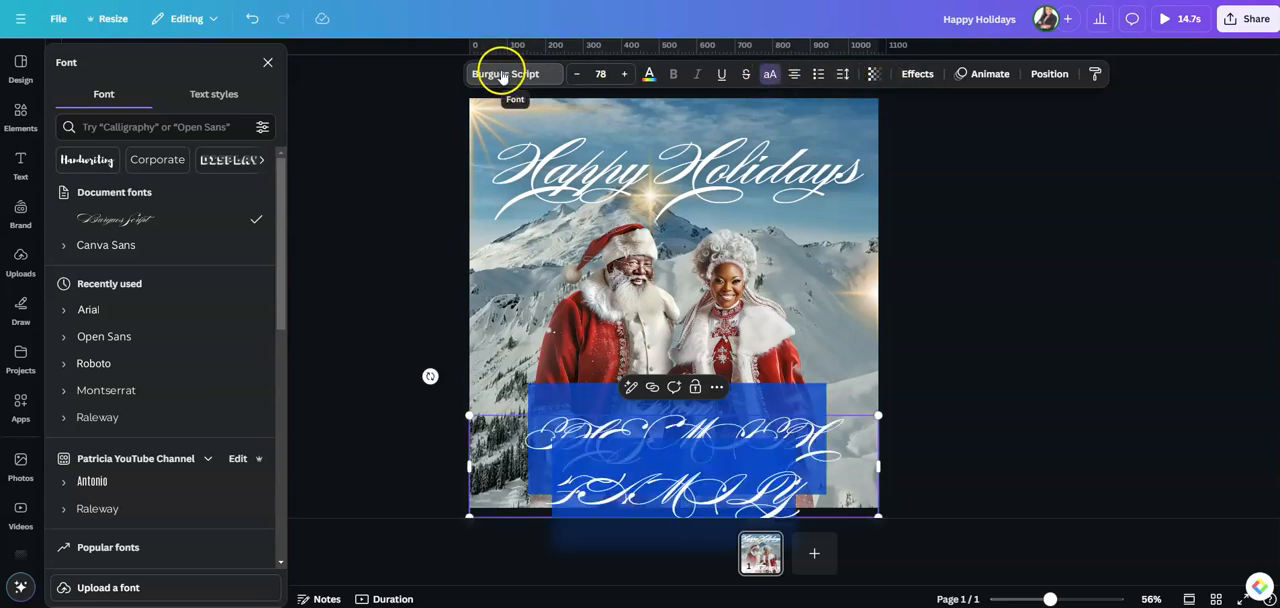
scroll(150, 434, down, 1)
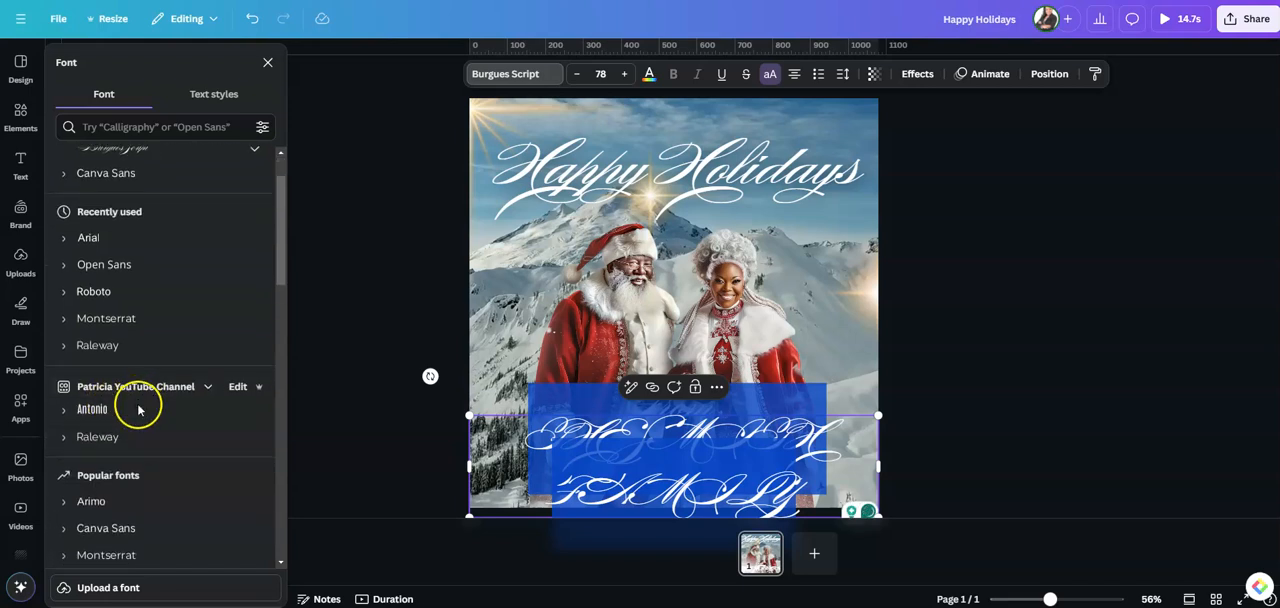
scroll(139, 410, down, 3)
click(95, 491)
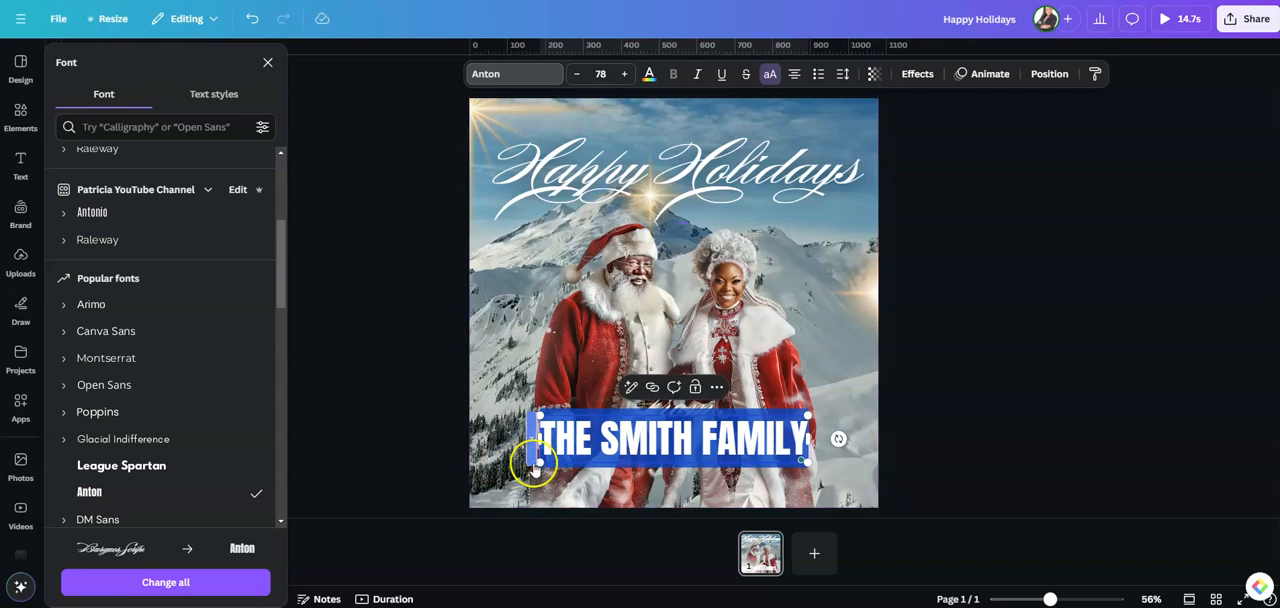
drag(541, 463, 600, 452)
click(992, 435)
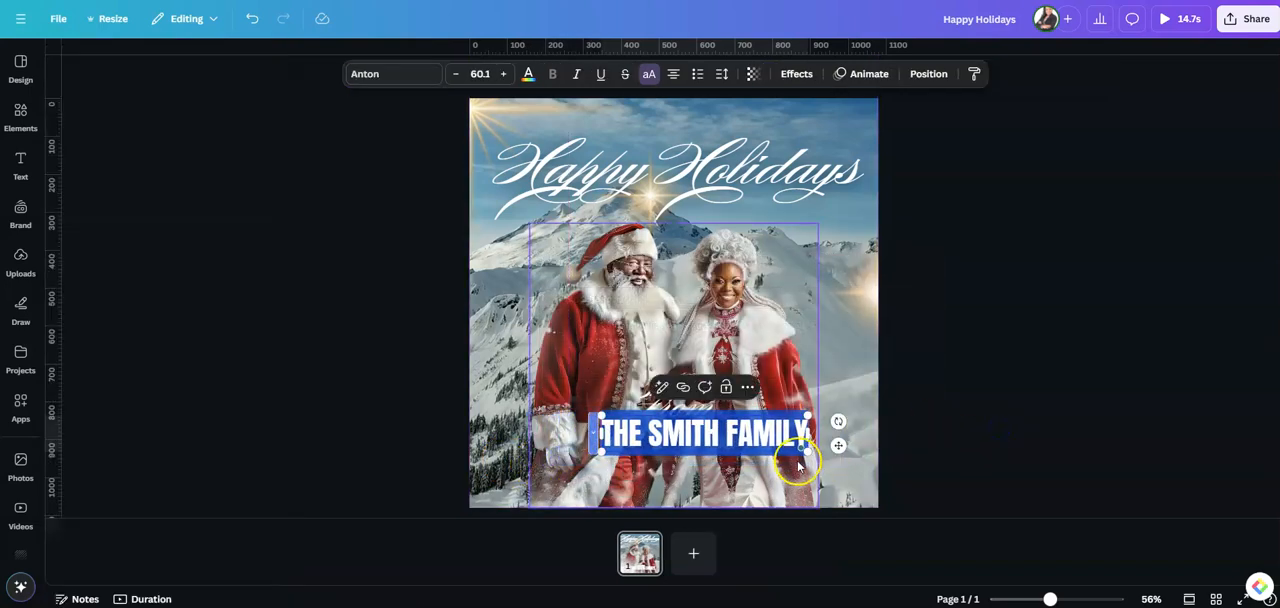
Move the family name line and the "From" text down so they sit stacked and centred near the page's bottom
click(1040, 413)
drag(738, 435, 714, 457)
drag(671, 391, 676, 409)
click(998, 380)
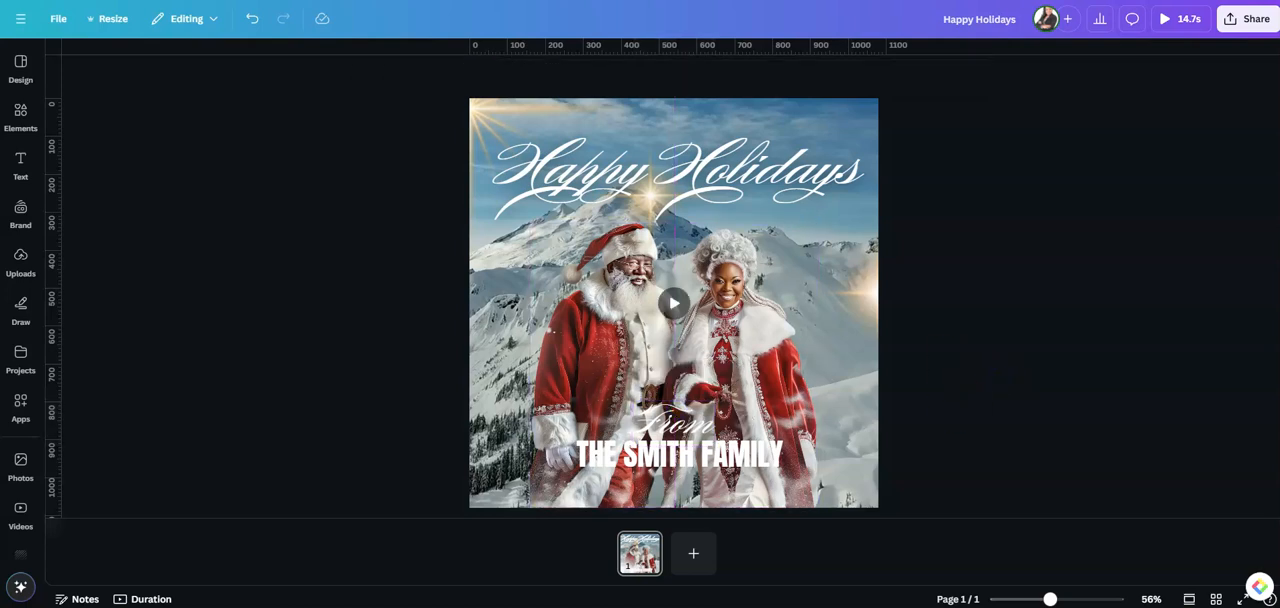
Apply the Lift effect to the family name line with an intensity of about 93
click(716, 456)
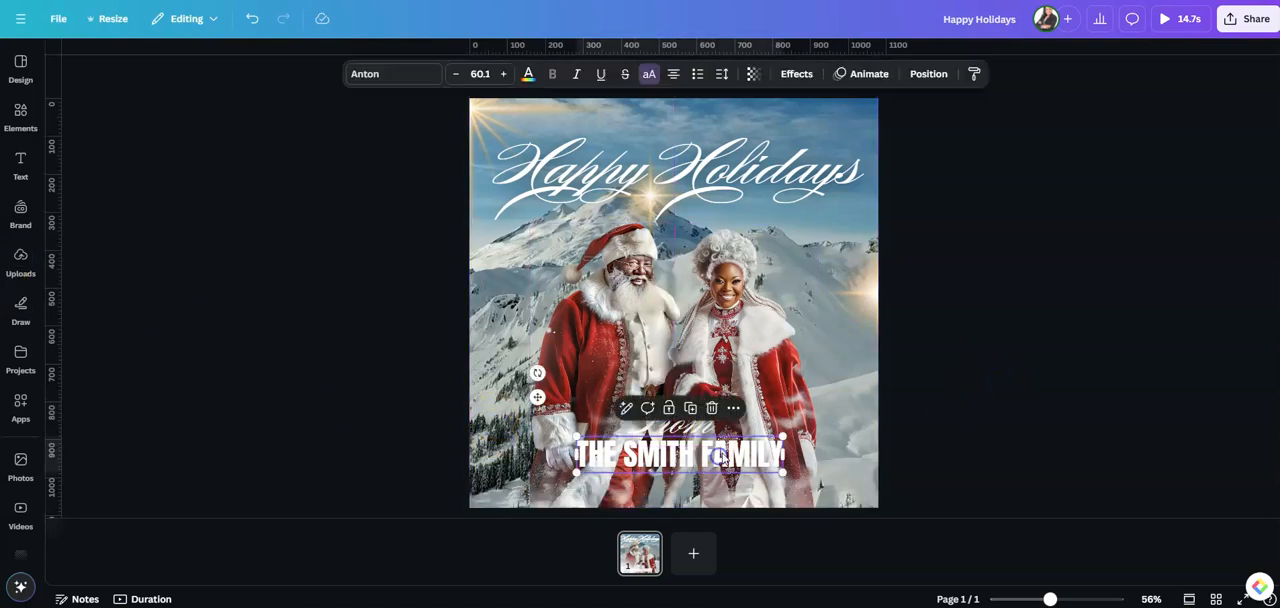
click(790, 74)
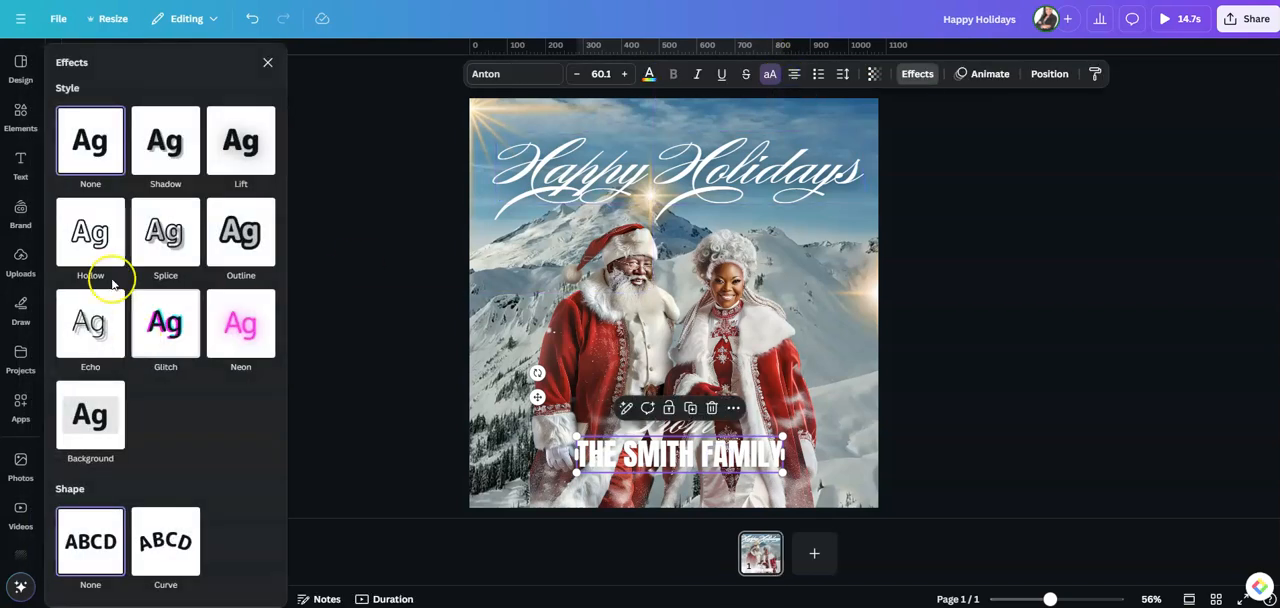
click(247, 146)
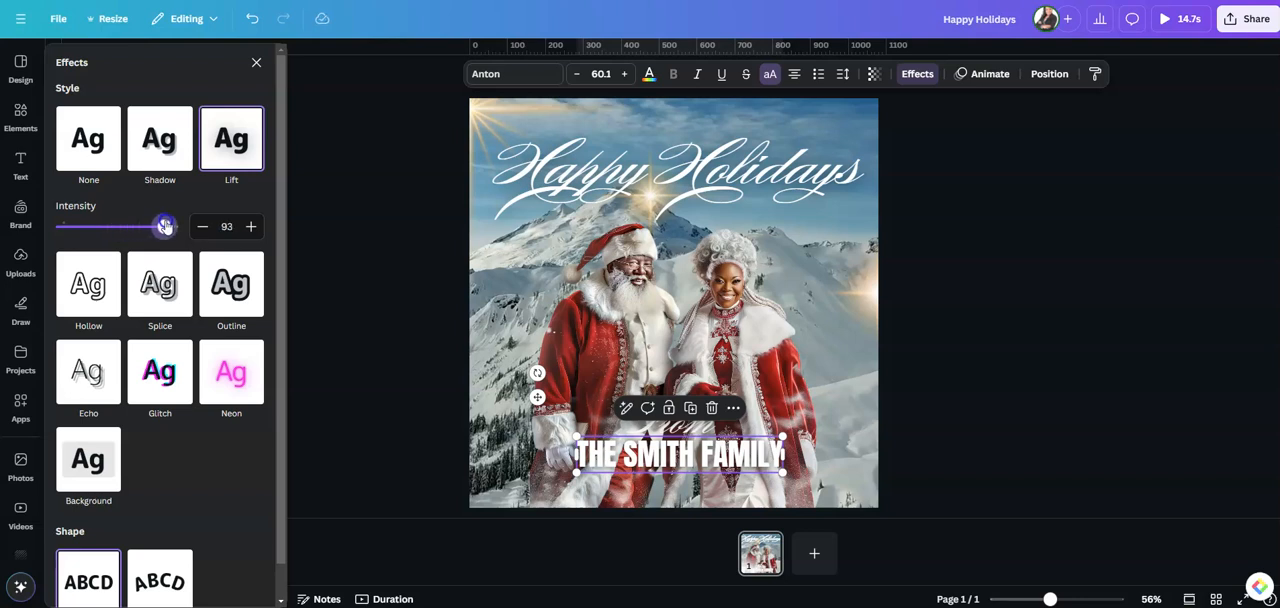
click(1043, 451)
Apply the Lift effect to the "From" text with an intensity of about 76
click(632, 425)
click(680, 427)
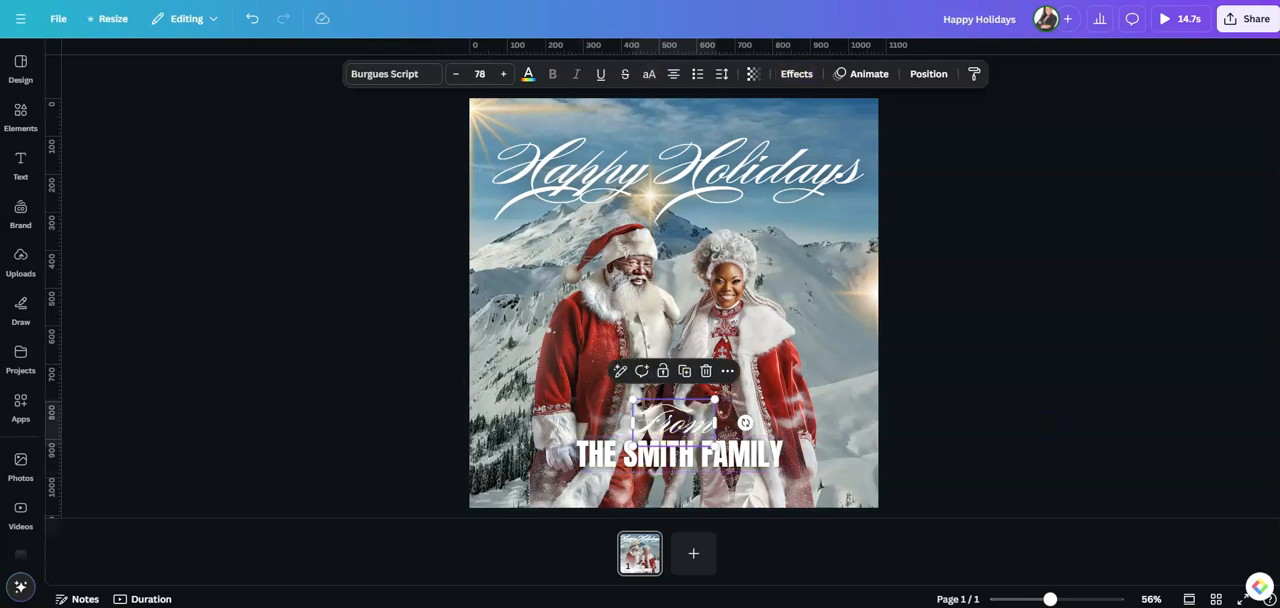
click(797, 74)
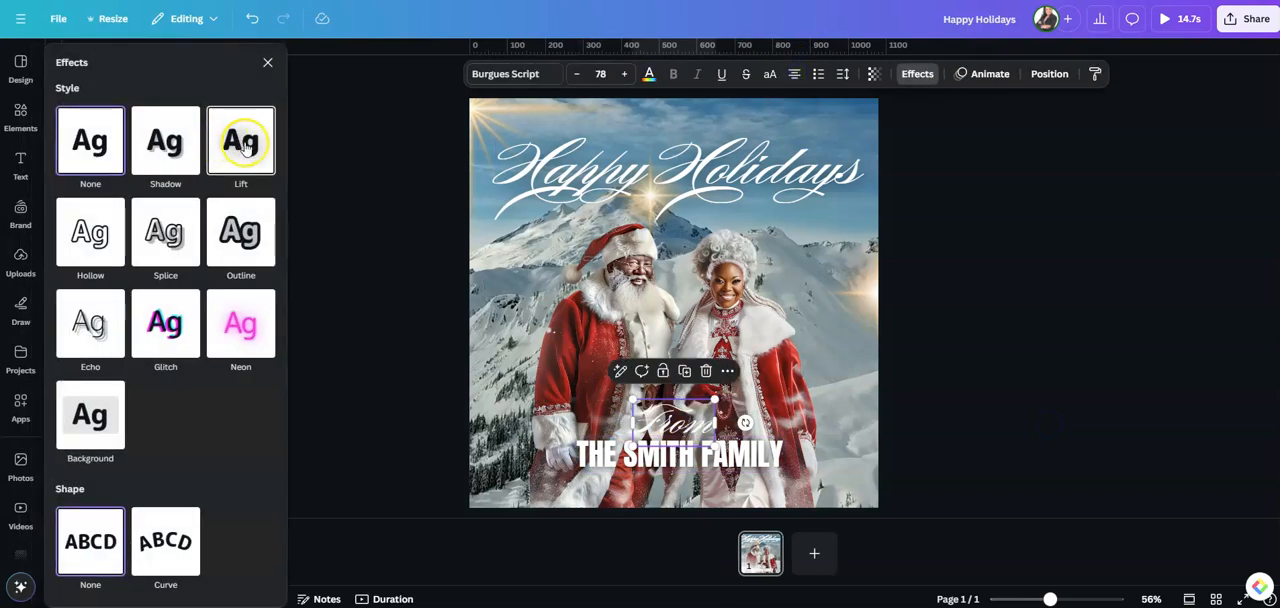
click(245, 145)
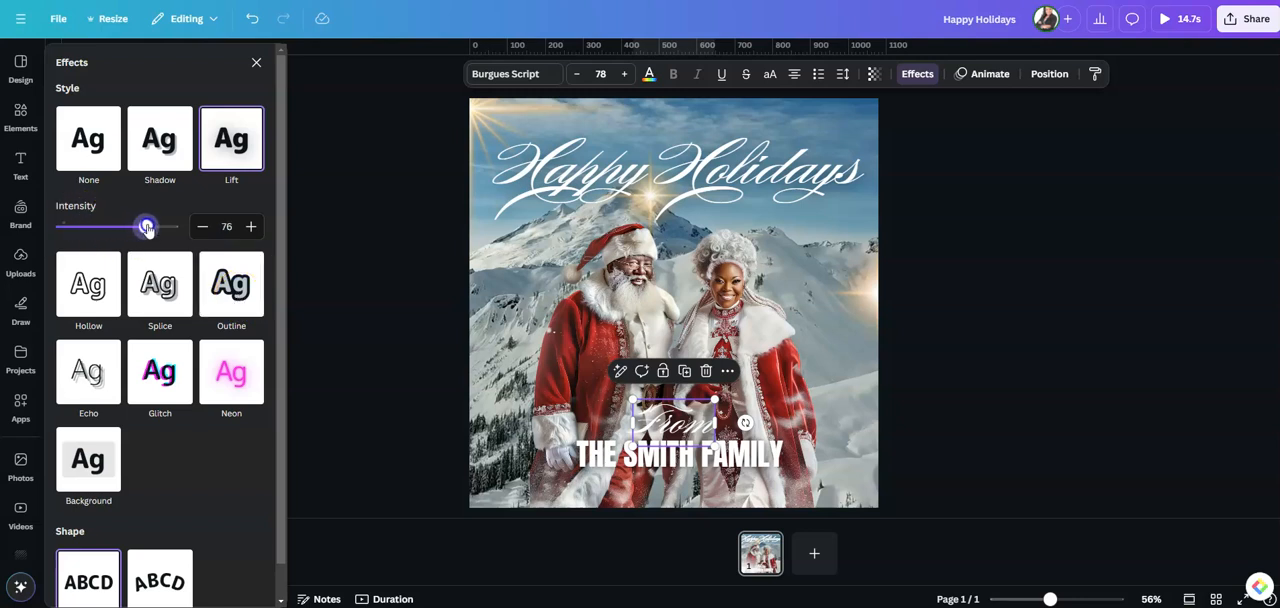
click(1005, 343)
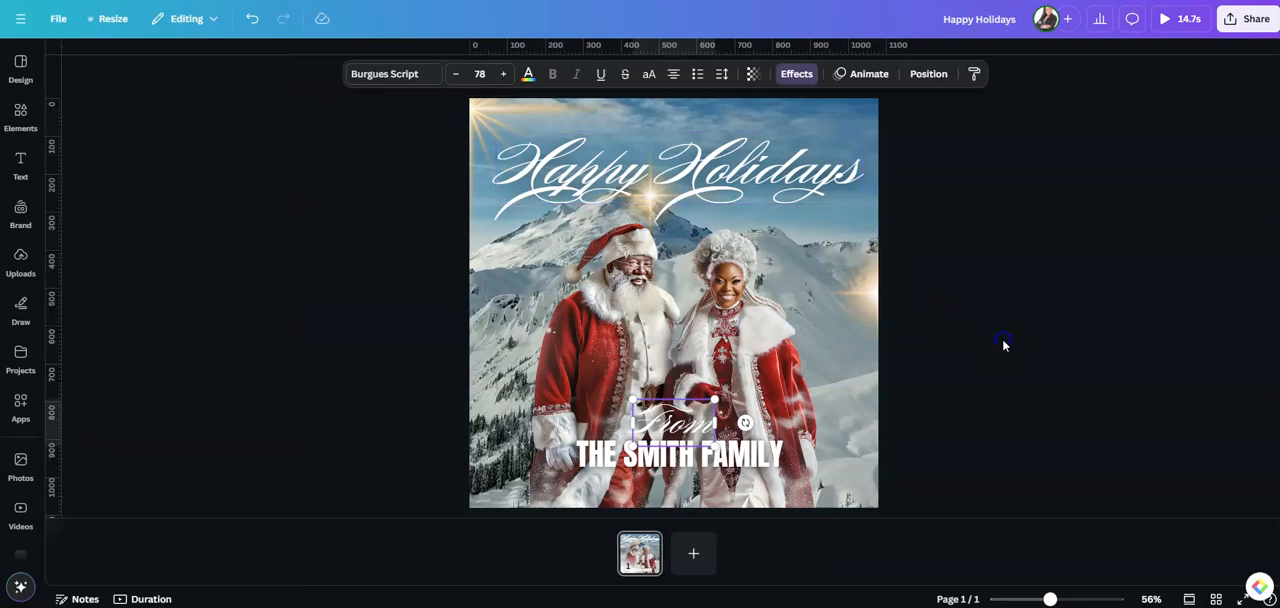
Search the elements for "blue gradient blur" and add the rectangular blue fading gradient graphic to the page
click(20, 112)
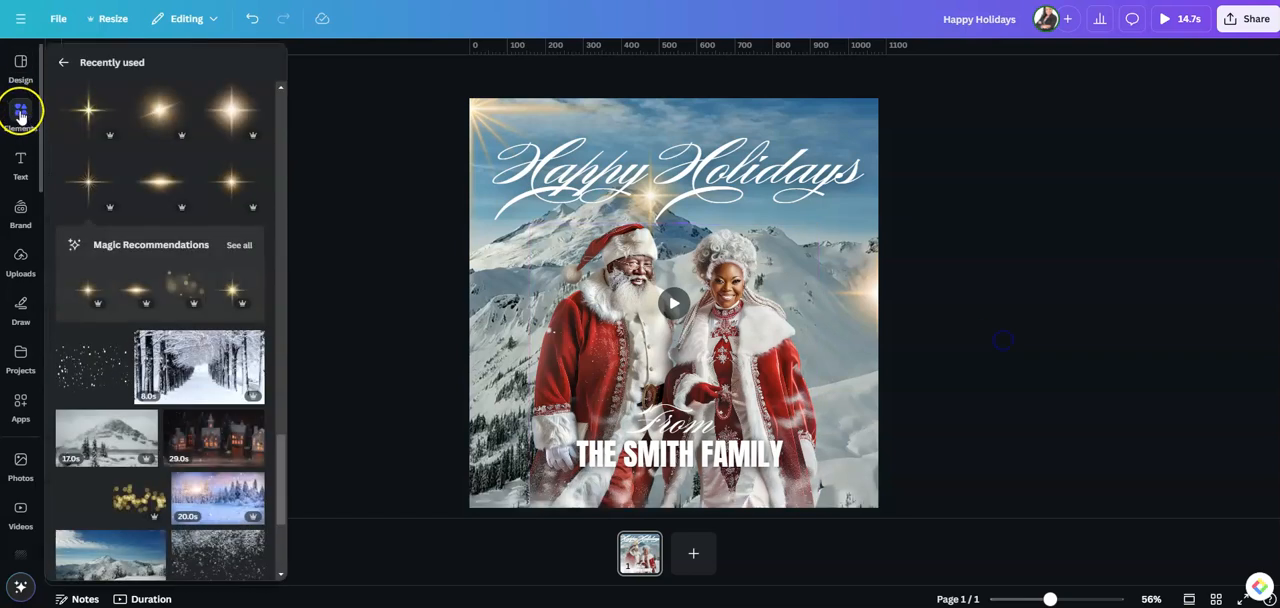
click(64, 64)
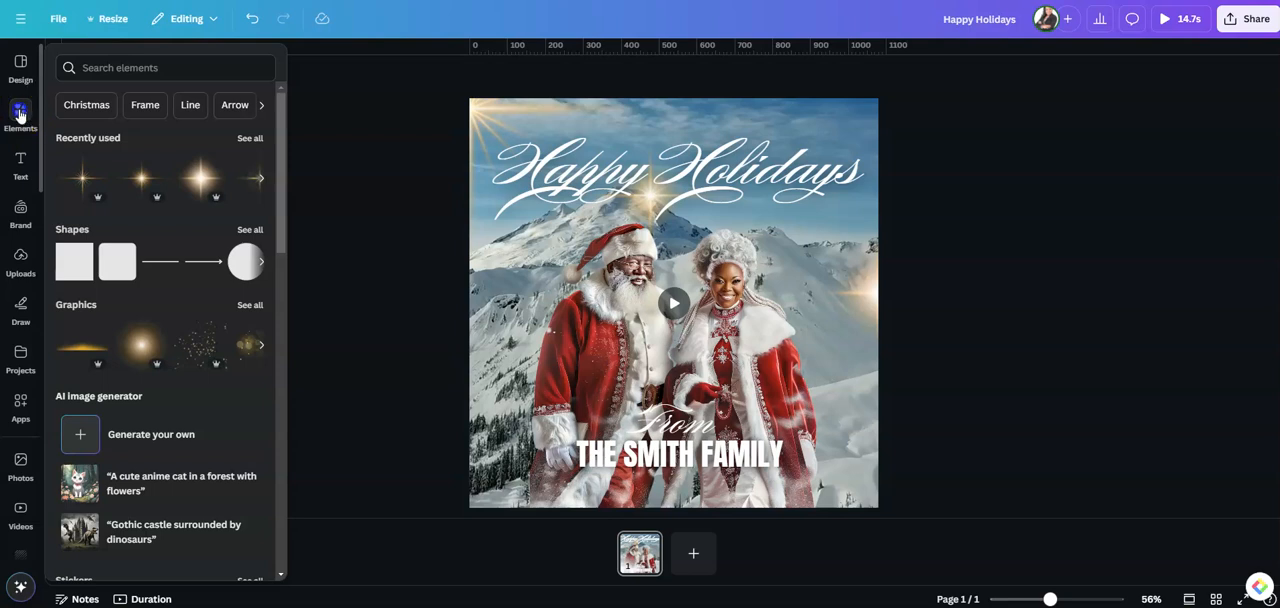
click(99, 65)
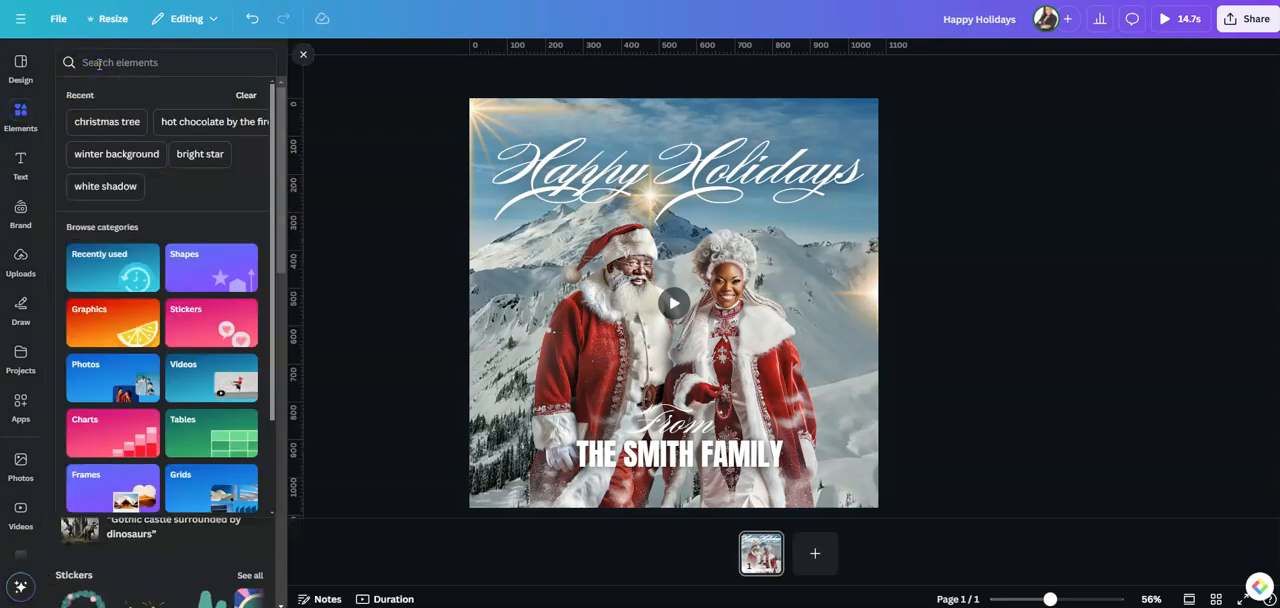
text(blue)
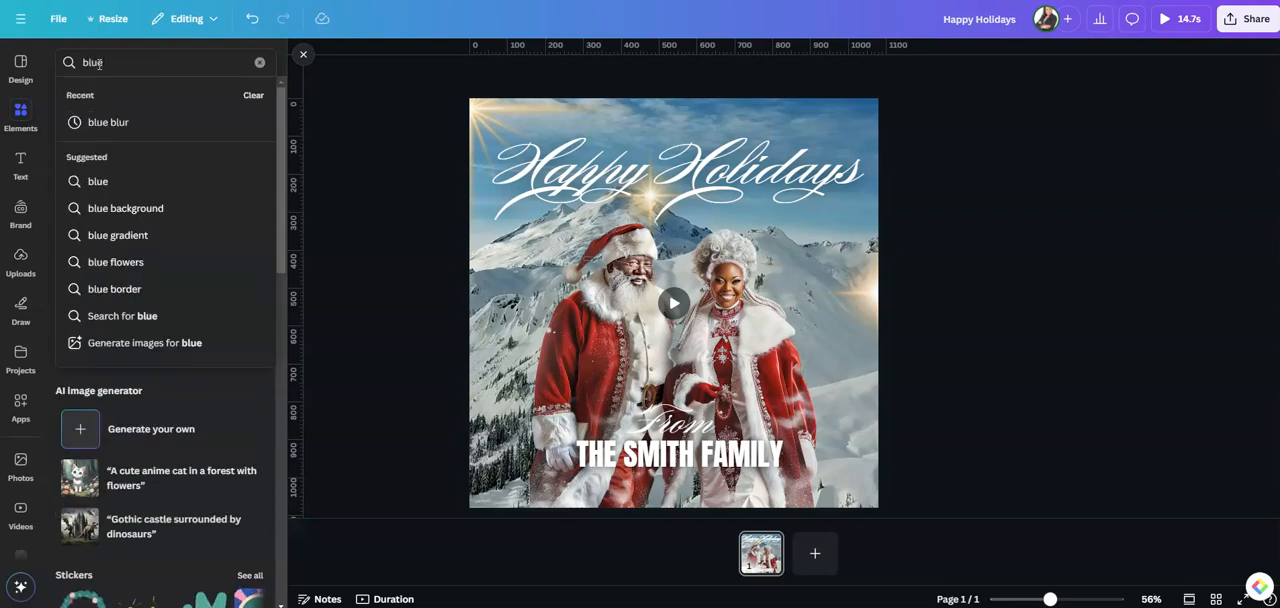
text( gradient blur)
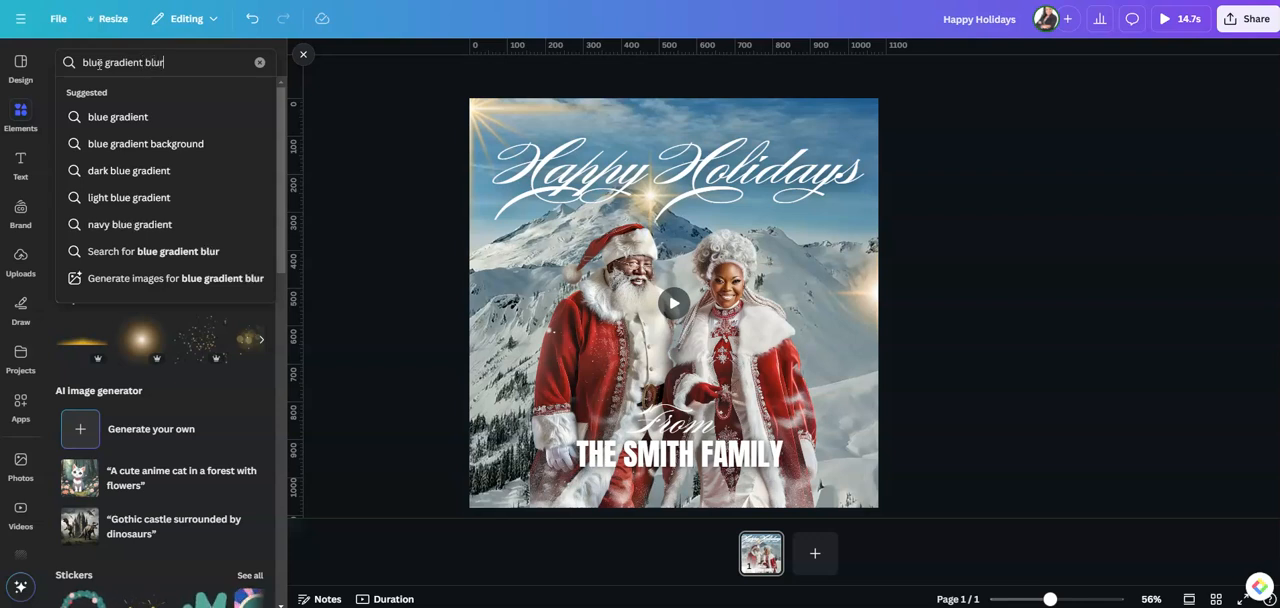
key(Return)
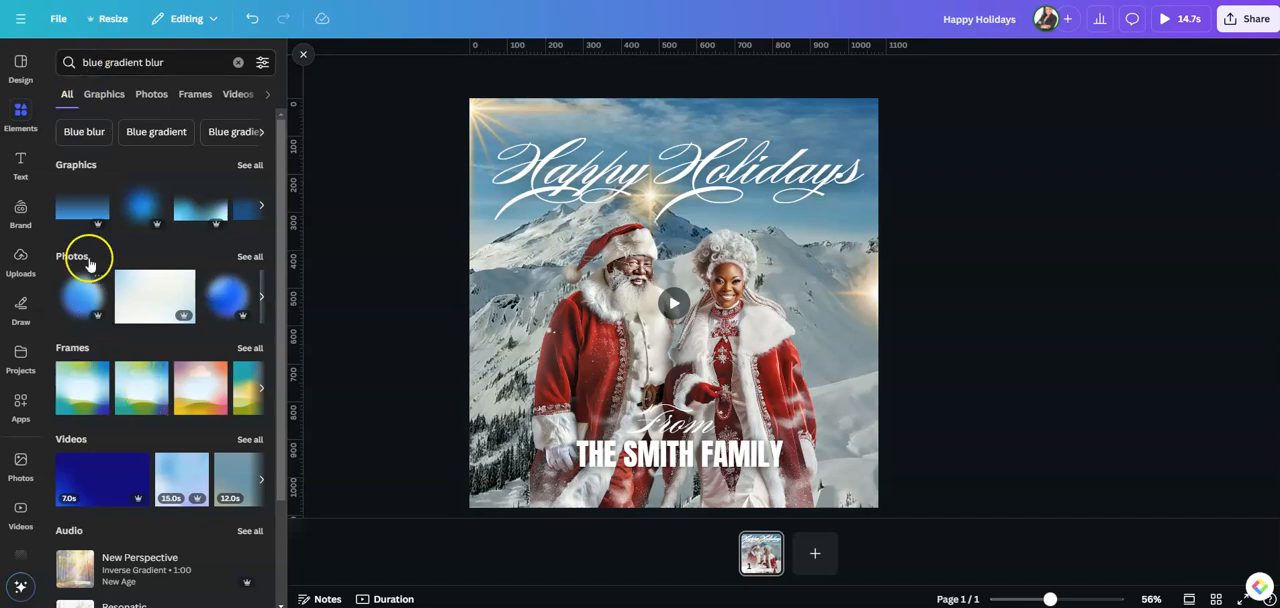
click(76, 217)
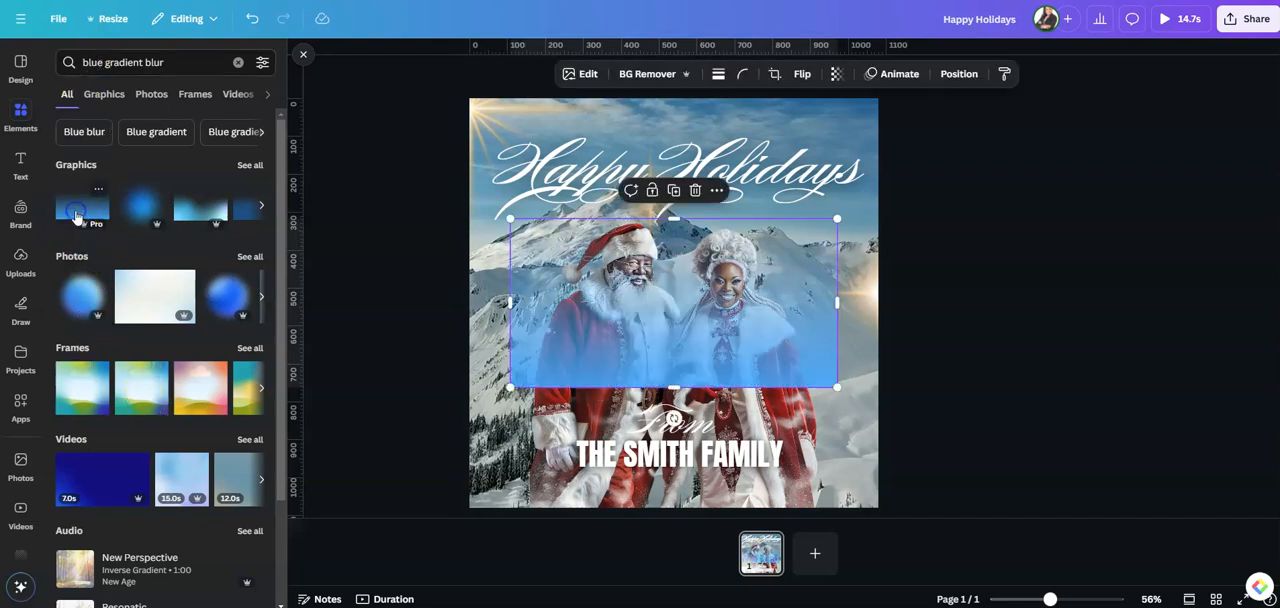
Place the blue gradient along the page's bottom, stretch it to full page width and lower it partly beyond the bottom edge
drag(717, 363, 675, 485)
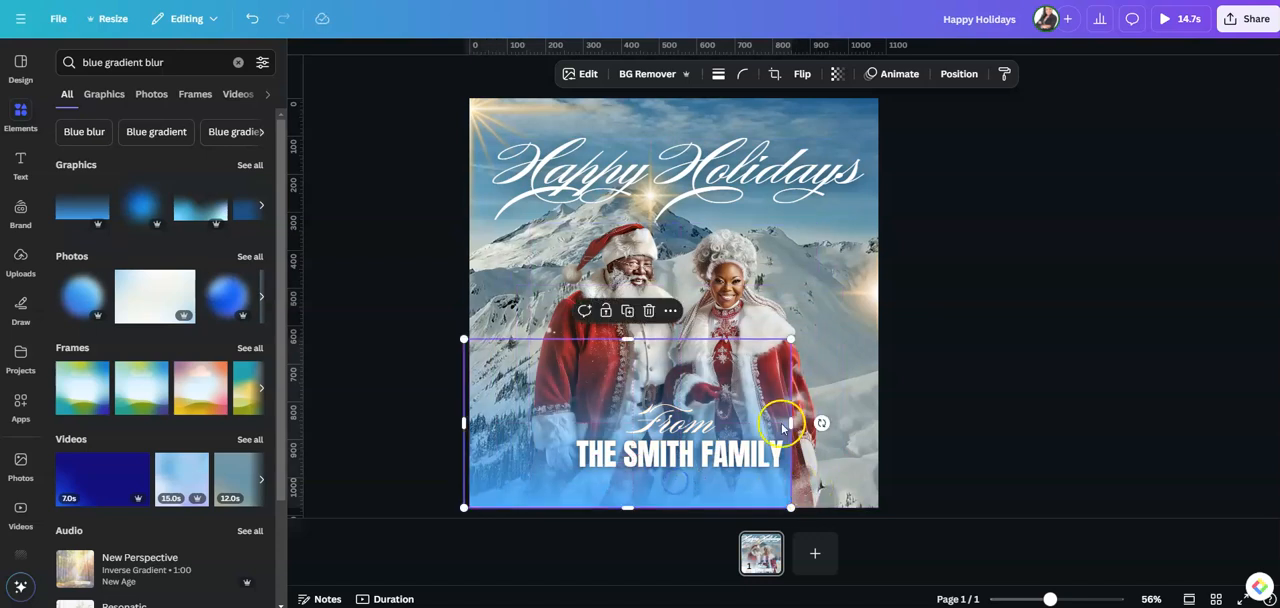
drag(791, 422, 881, 426)
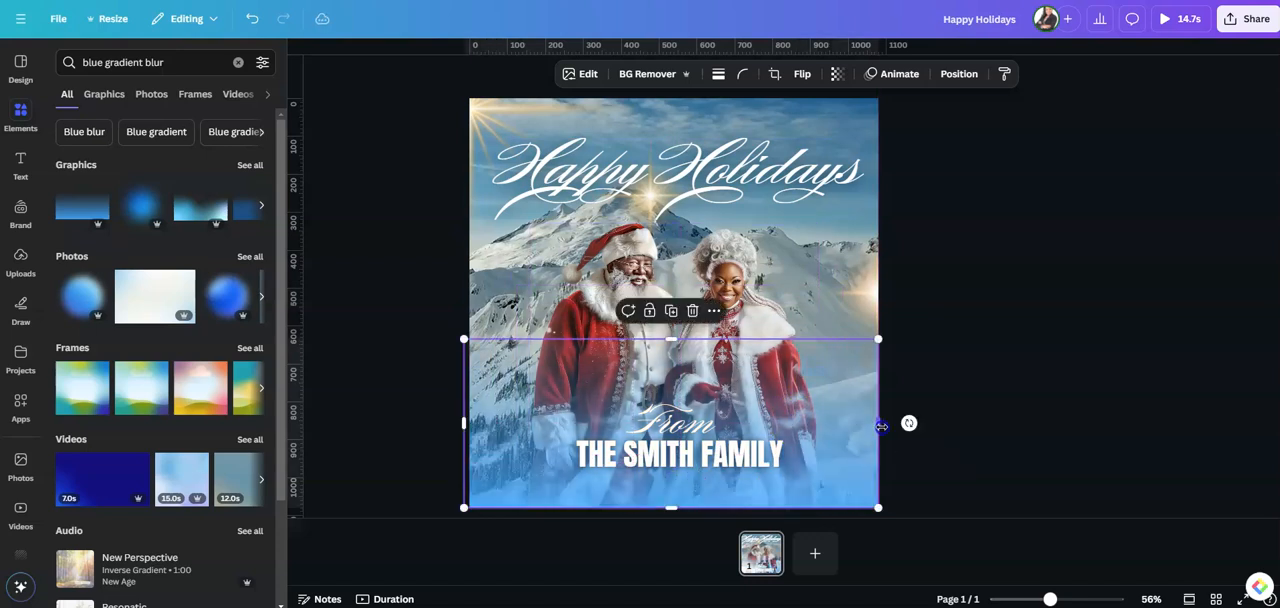
drag(817, 468, 818, 502)
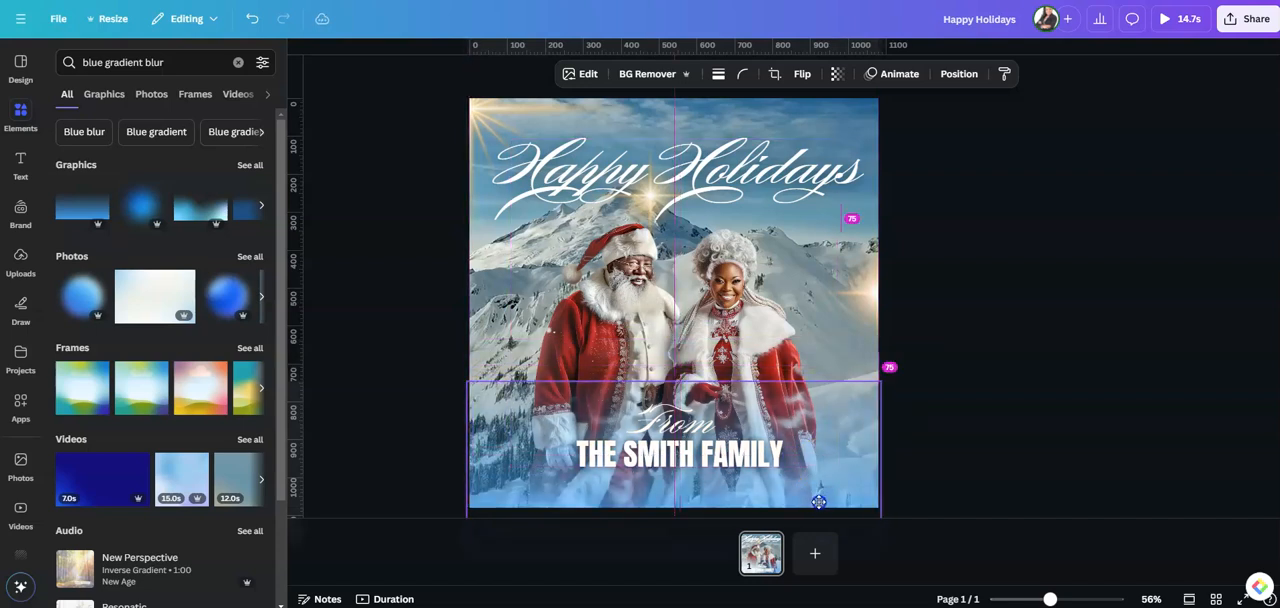
click(1083, 349)
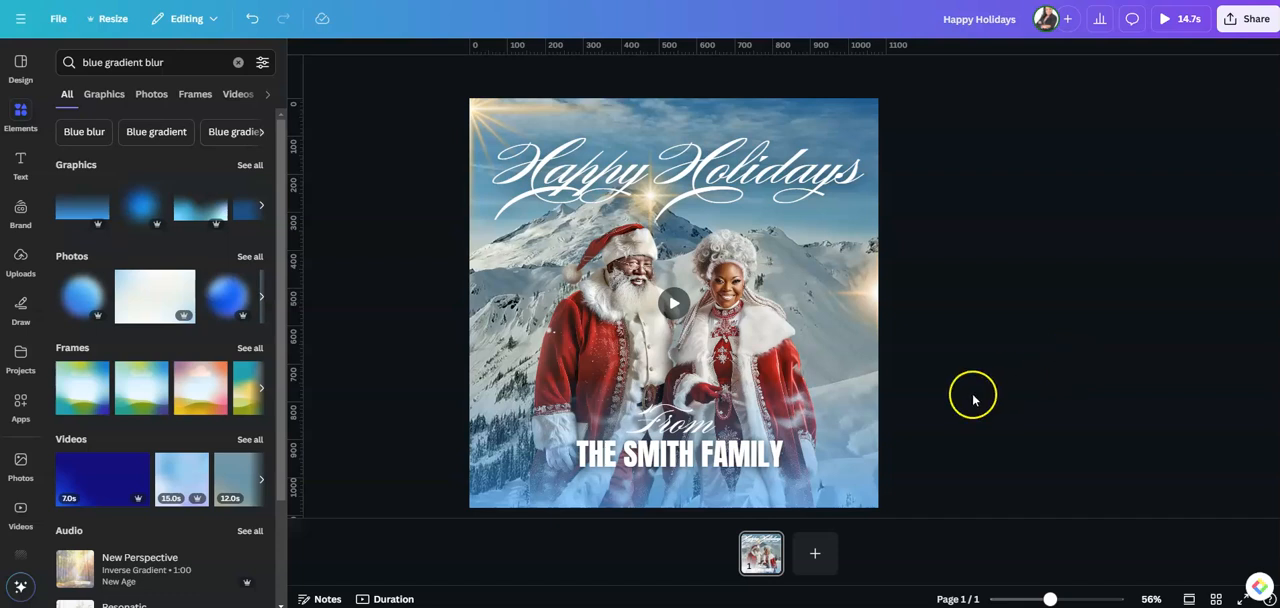
Shift the family name line and the "From" text slightly lower over the gradient, and play the page to preview it
drag(720, 455, 722, 467)
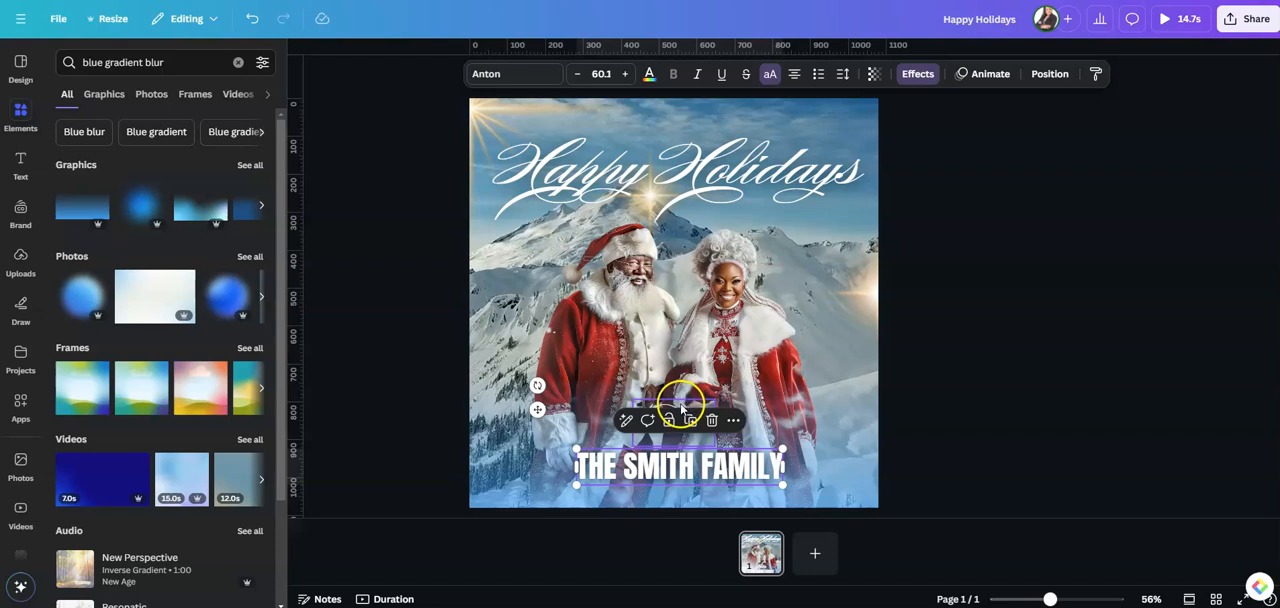
click(681, 410)
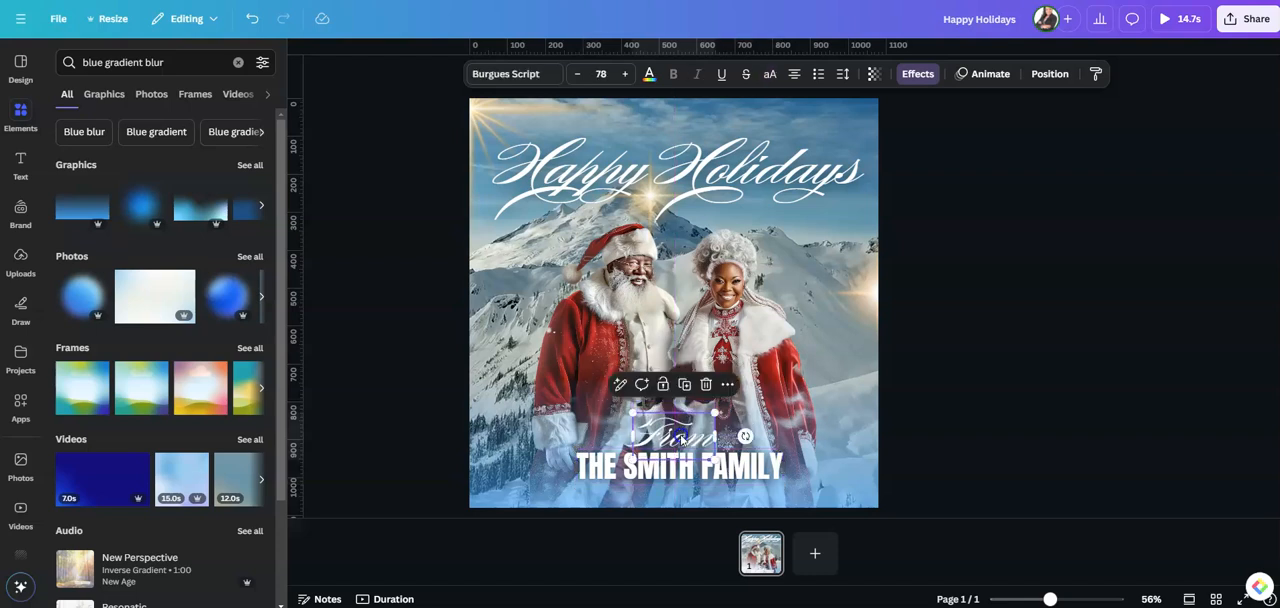
click(966, 412)
click(675, 303)
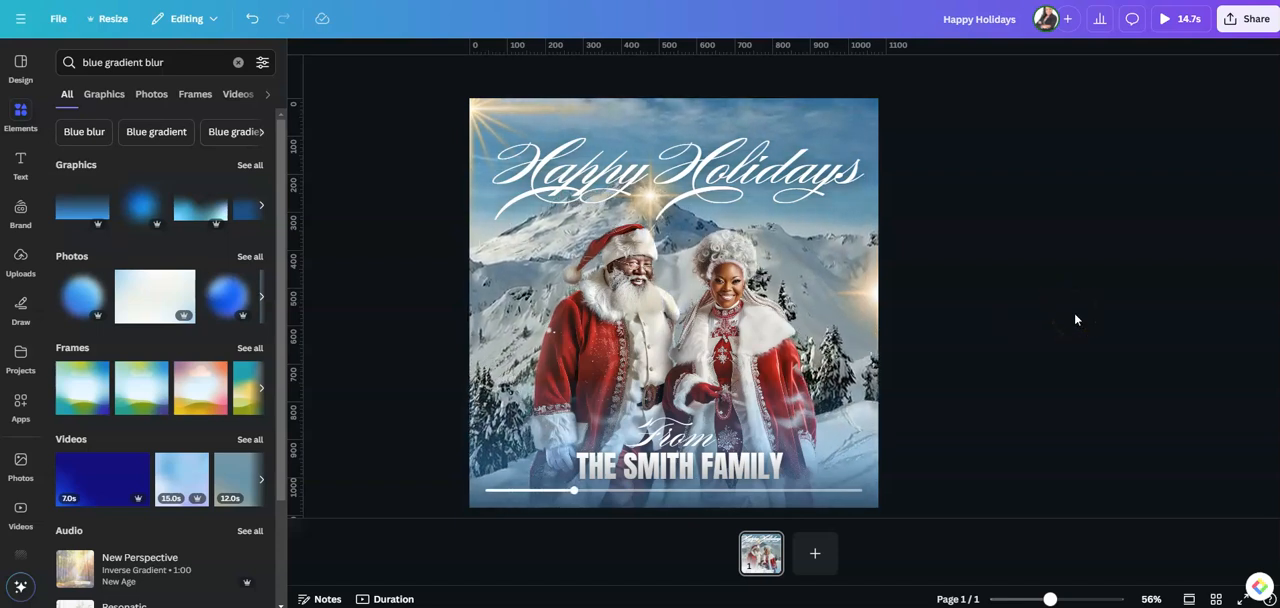
click(1049, 327)
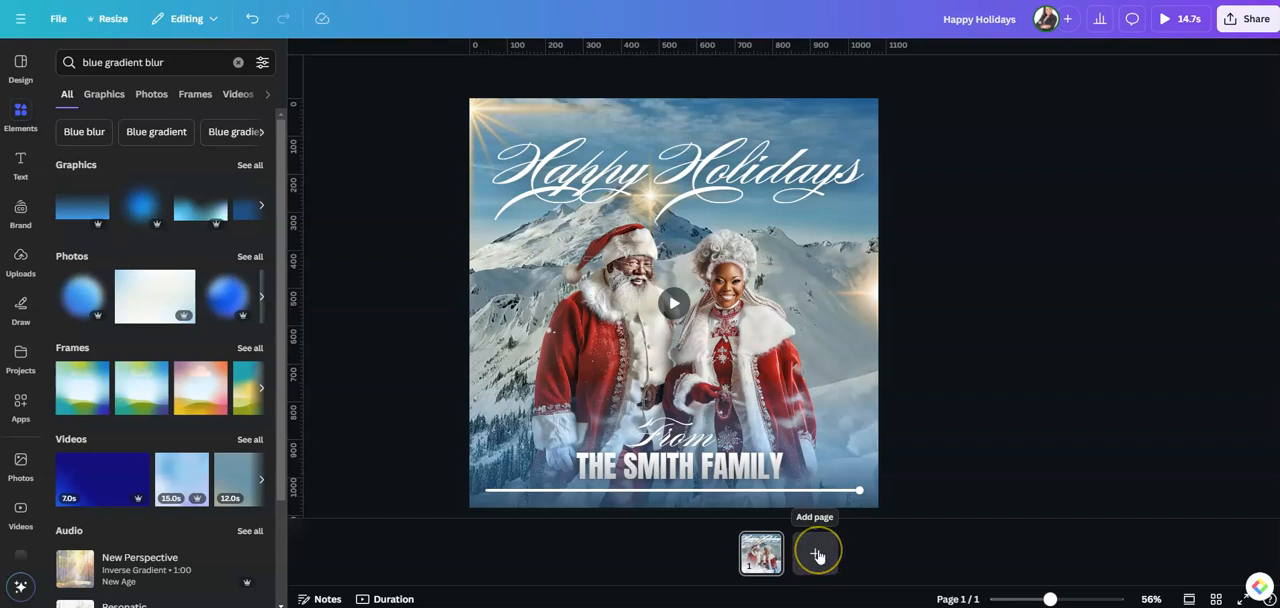
Add a second page, insert the uploaded photo of the laughing Santa couple in red and enlarge it to fill the page
click(817, 556)
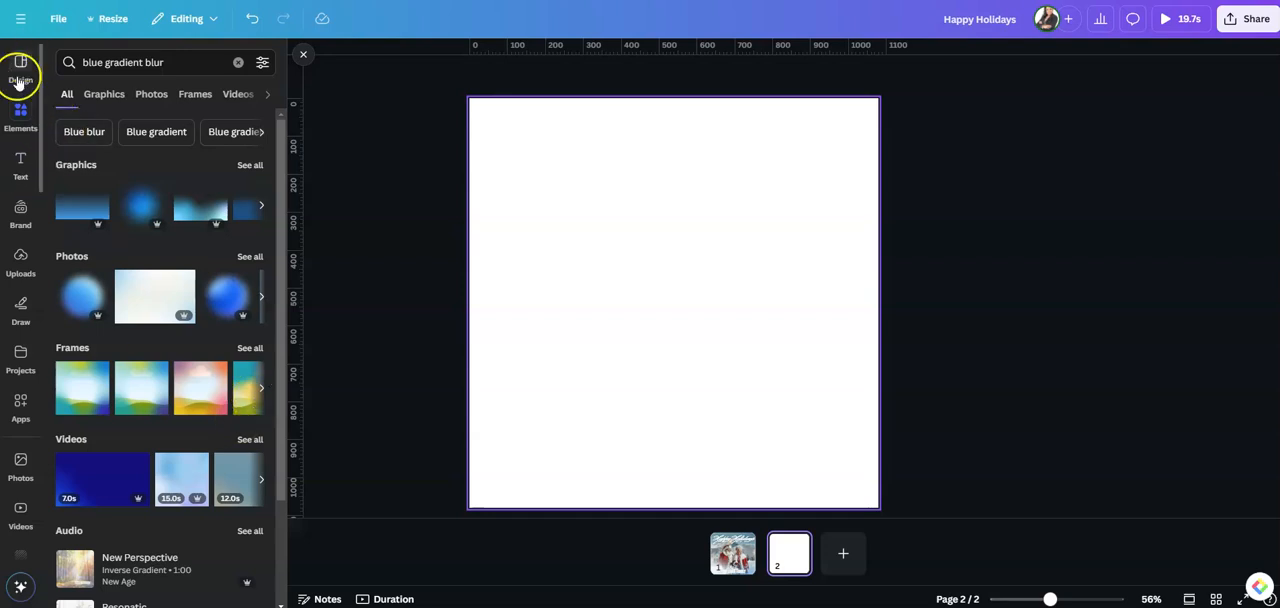
click(21, 263)
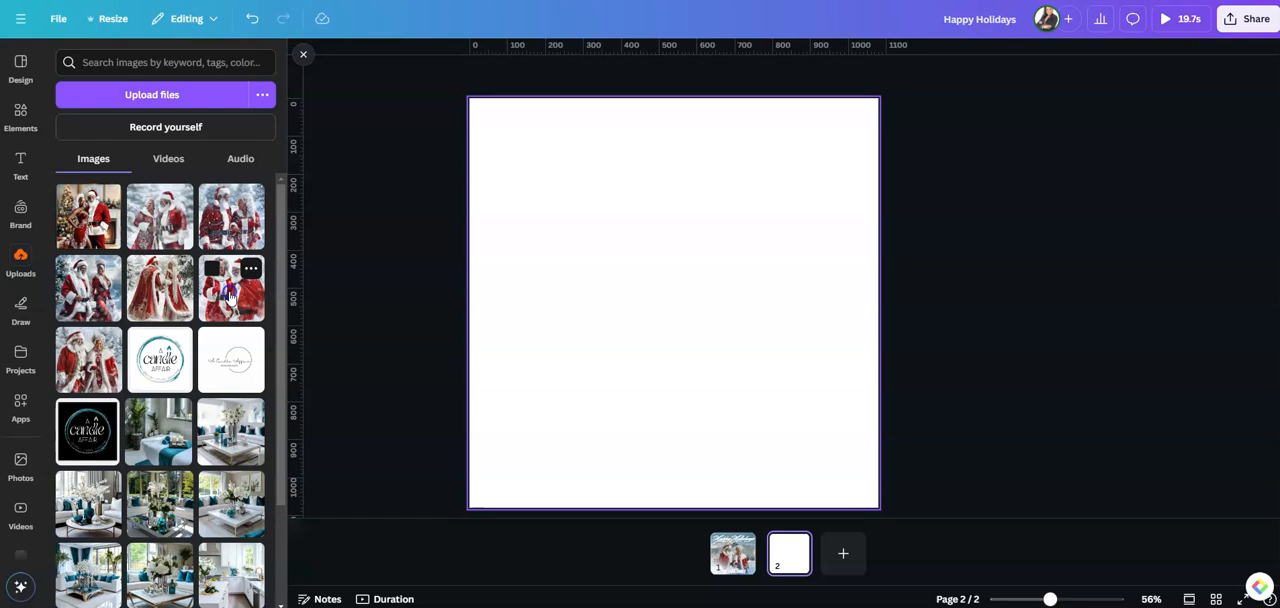
click(229, 296)
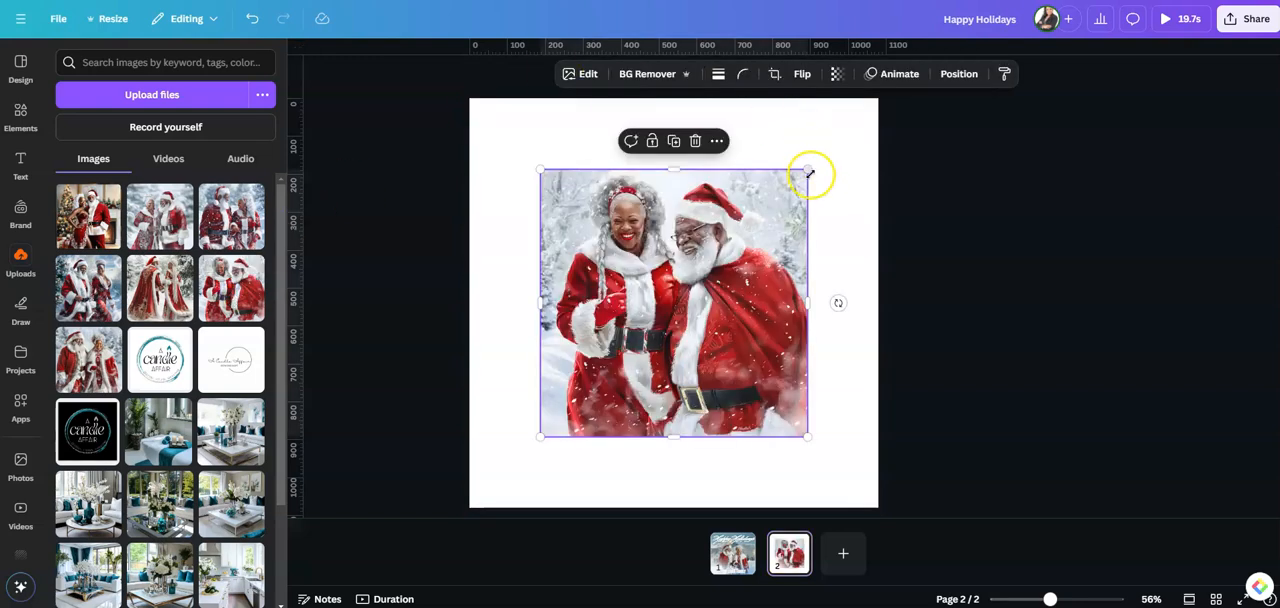
drag(805, 171, 877, 99)
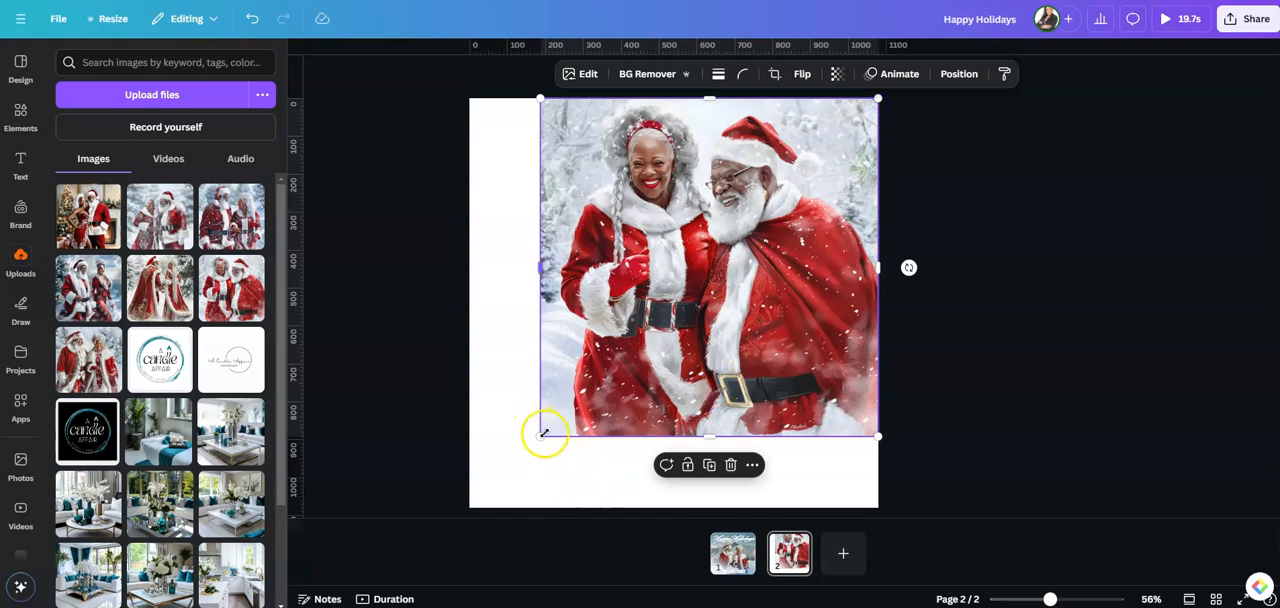
drag(542, 437, 467, 503)
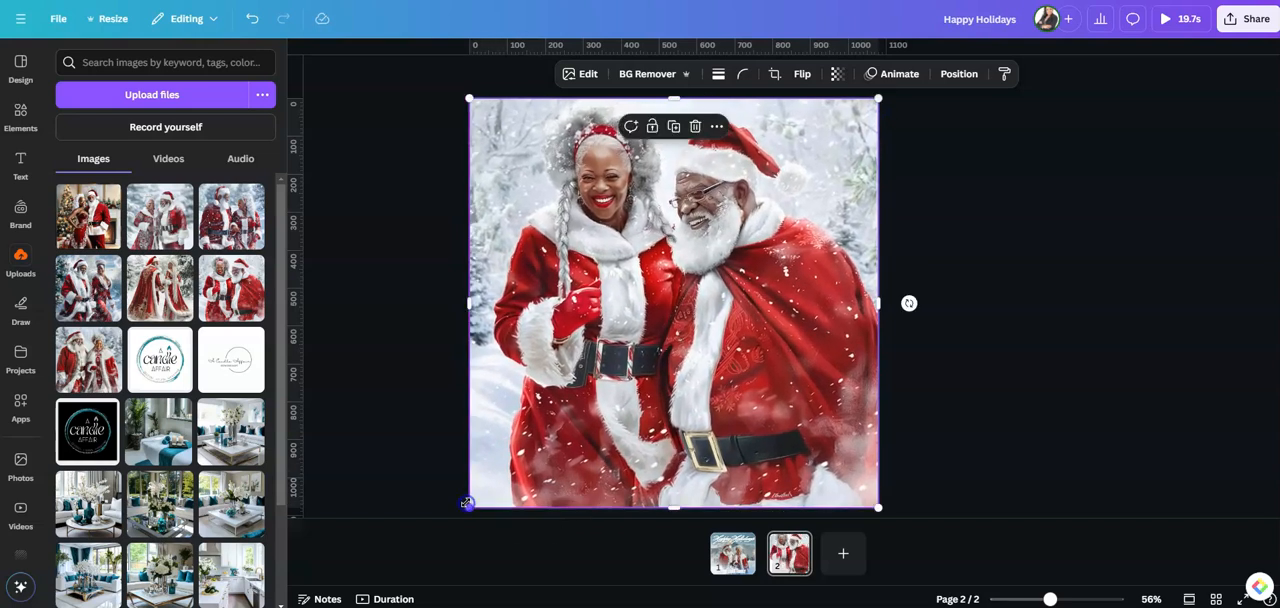
Use Magic Grab to separate both figures of the Santa couple from the photo's snowy background
click(580, 74)
click(213, 185)
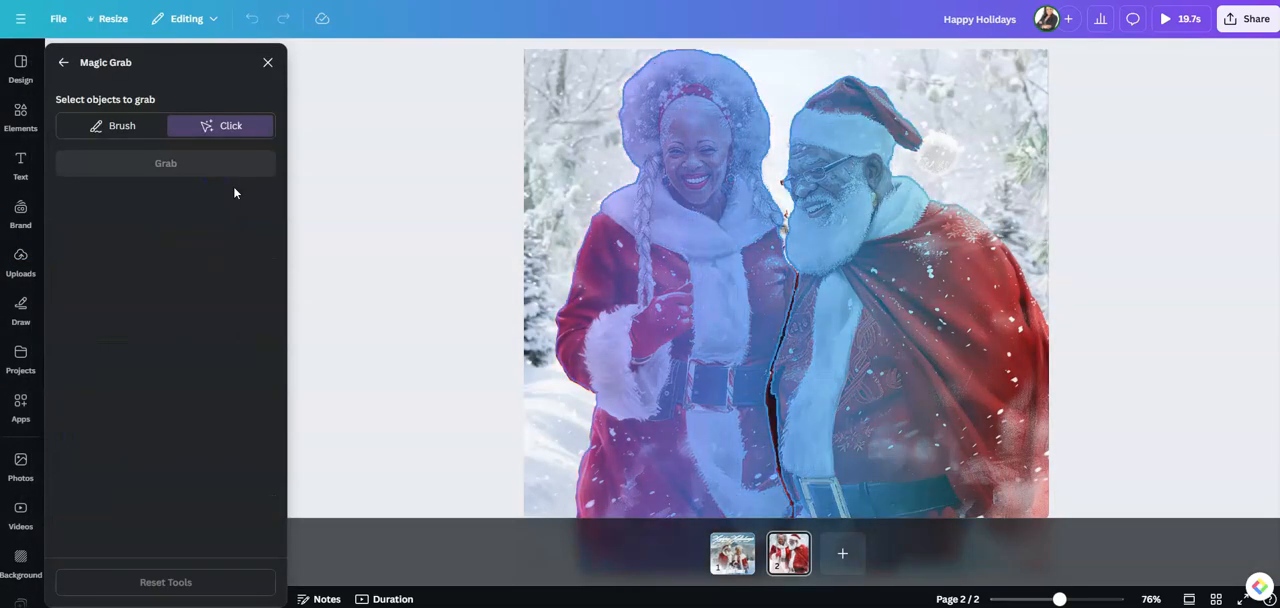
click(703, 297)
click(889, 324)
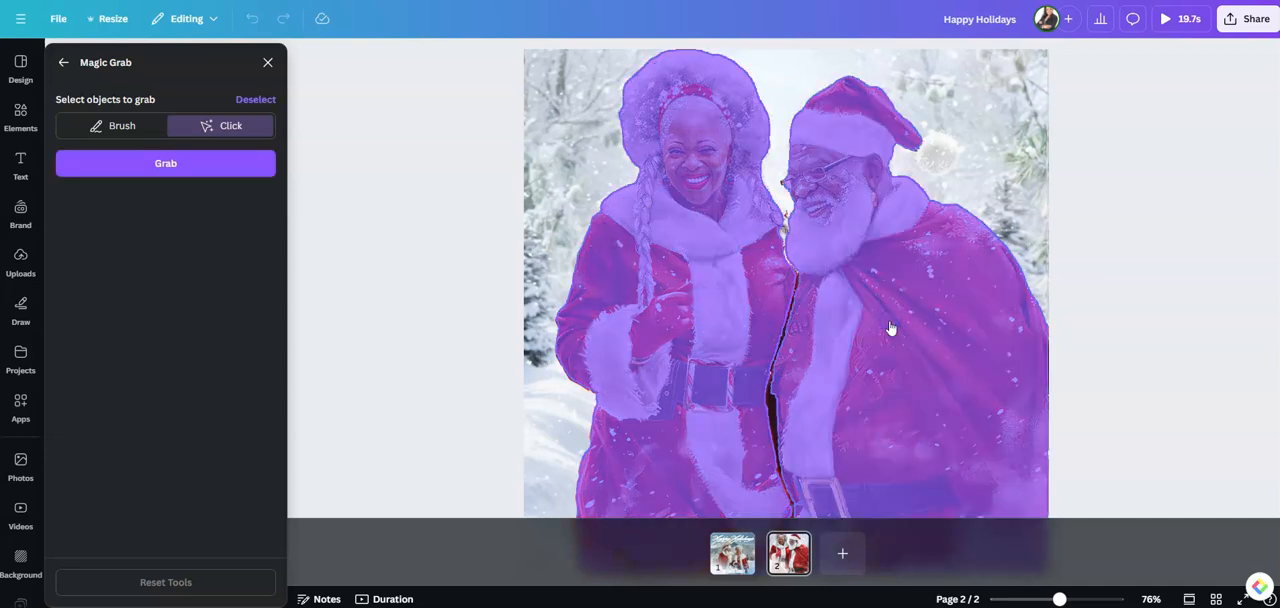
click(160, 165)
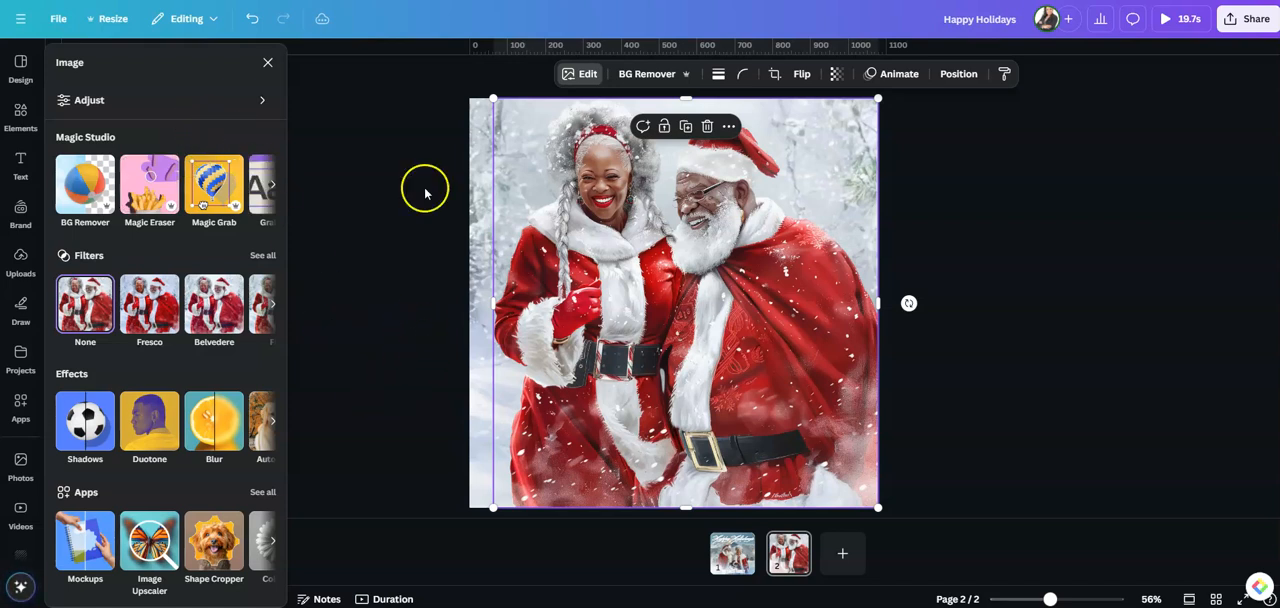
Shrink the grabbed couple into the page's lower-right corner and delete the leftover snowy background image
drag(491, 98, 622, 271)
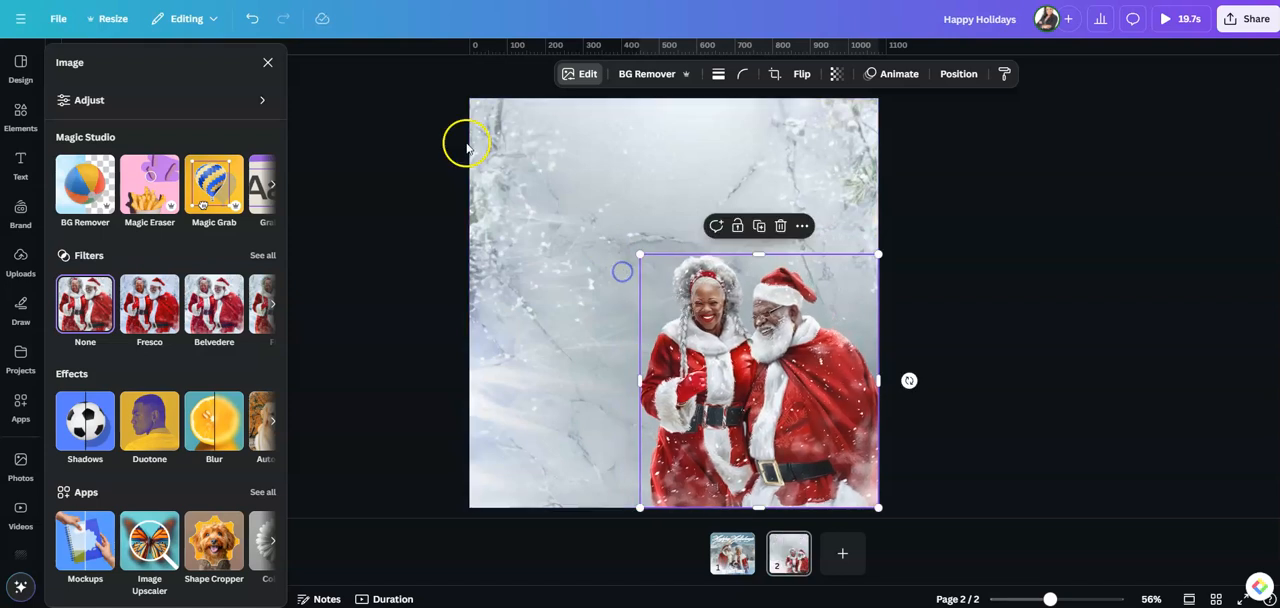
click(567, 200)
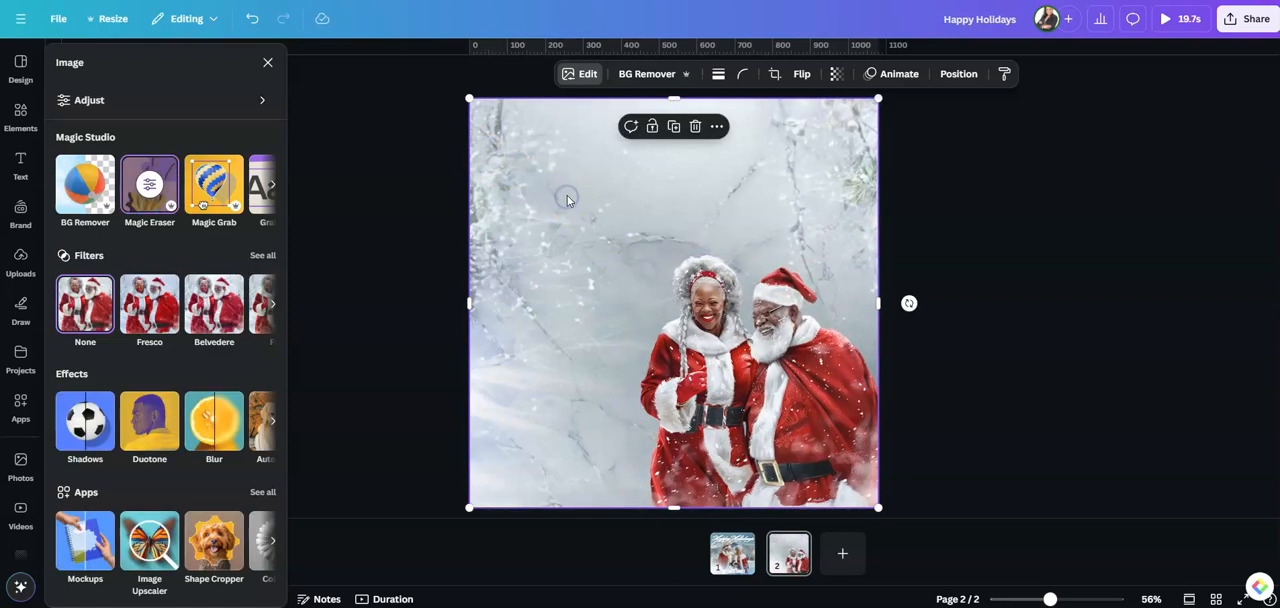
click(695, 128)
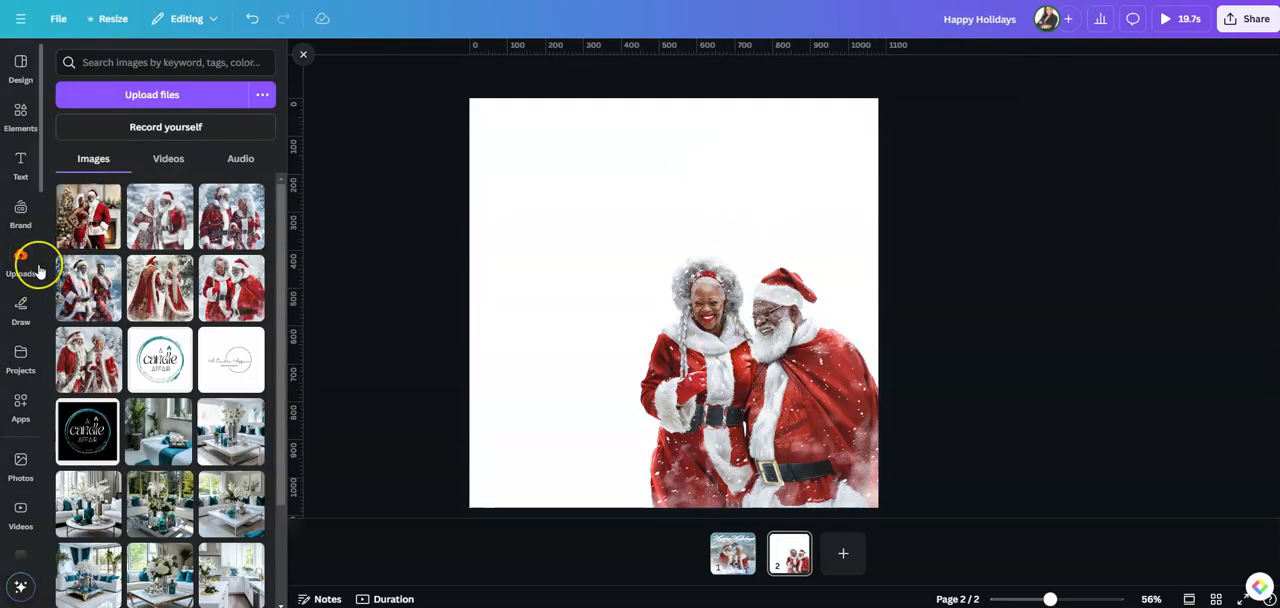
Insert the 20-second video of snow falling over a sunlit winter forest from the recently used elements
click(22, 114)
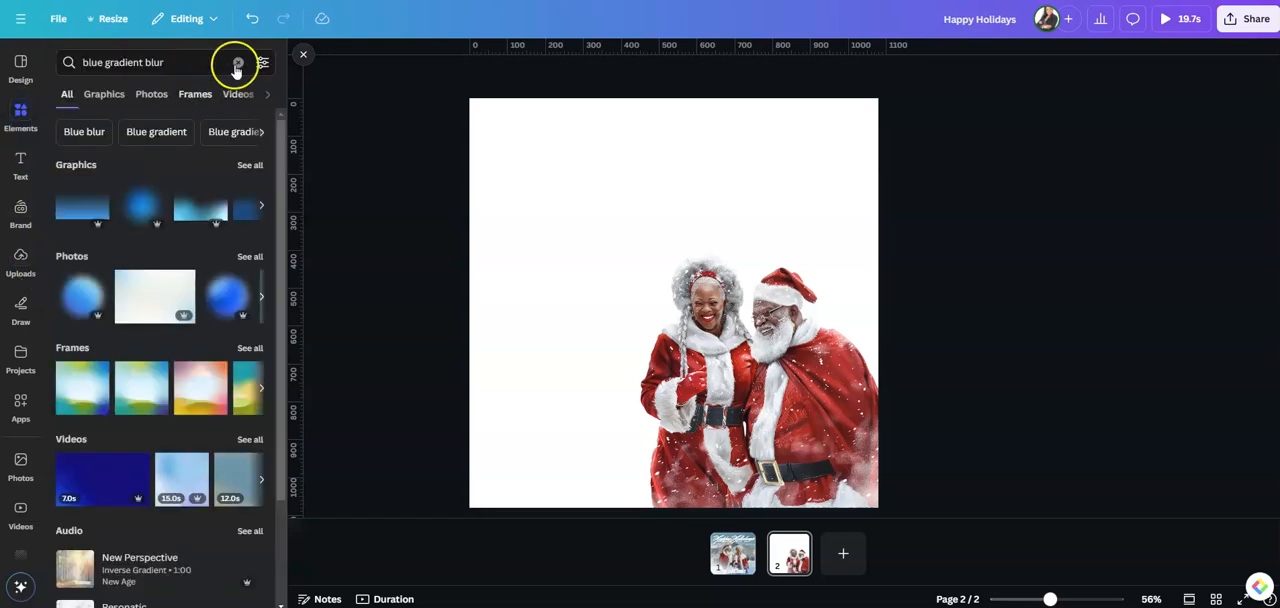
click(238, 62)
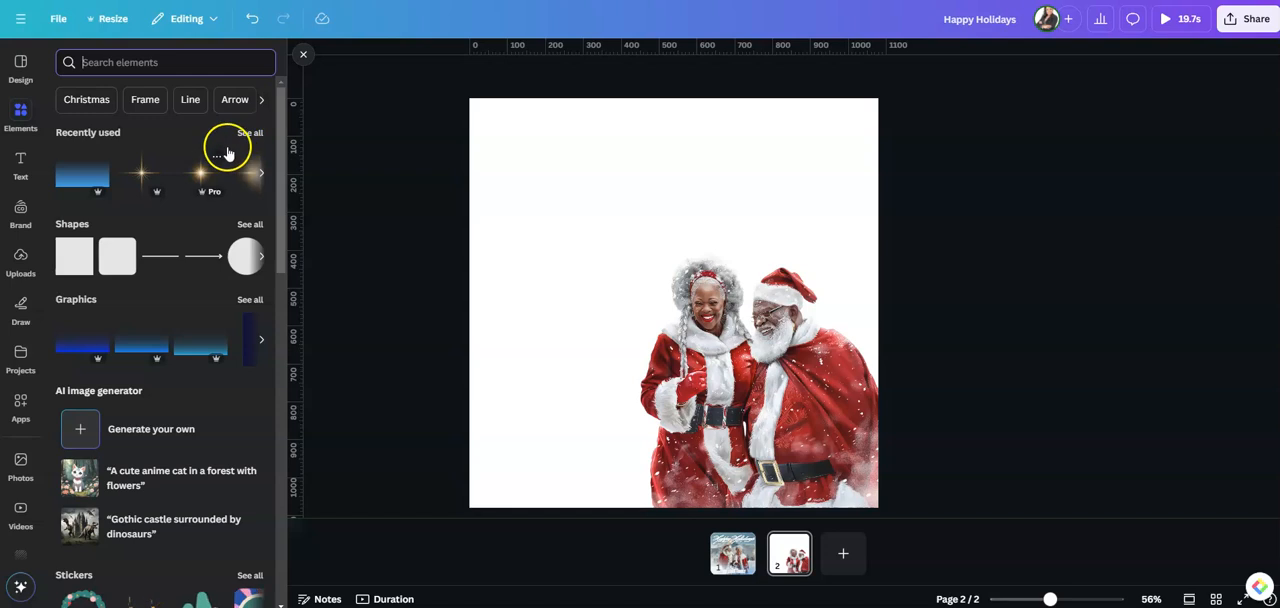
click(248, 134)
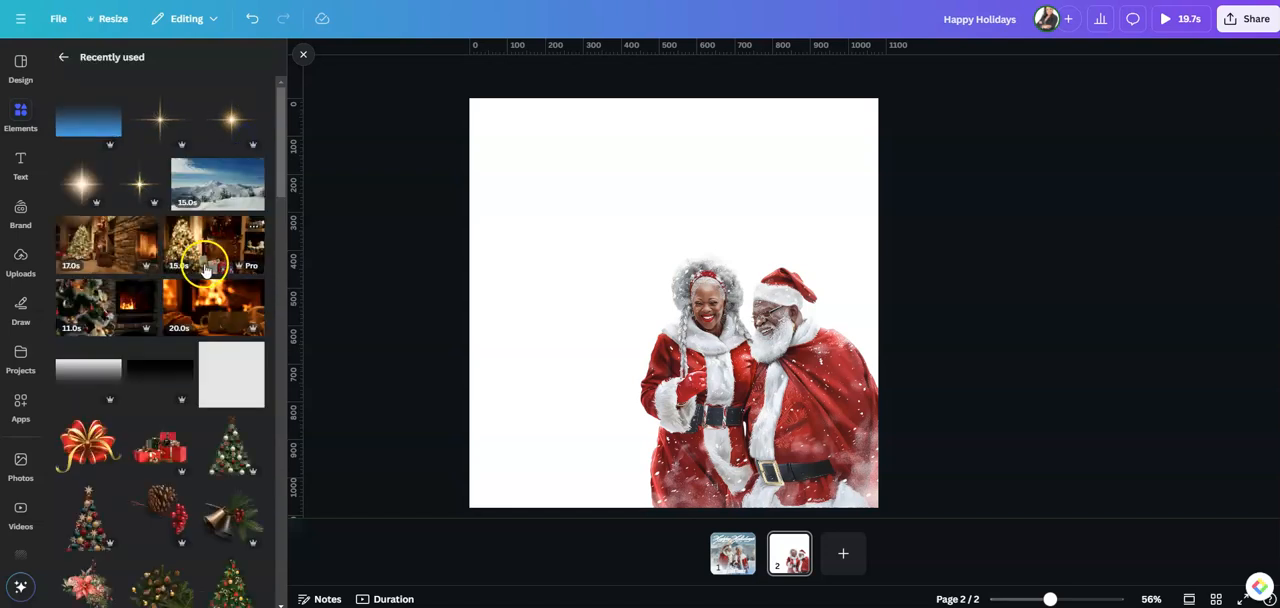
scroll(205, 268, down, 5)
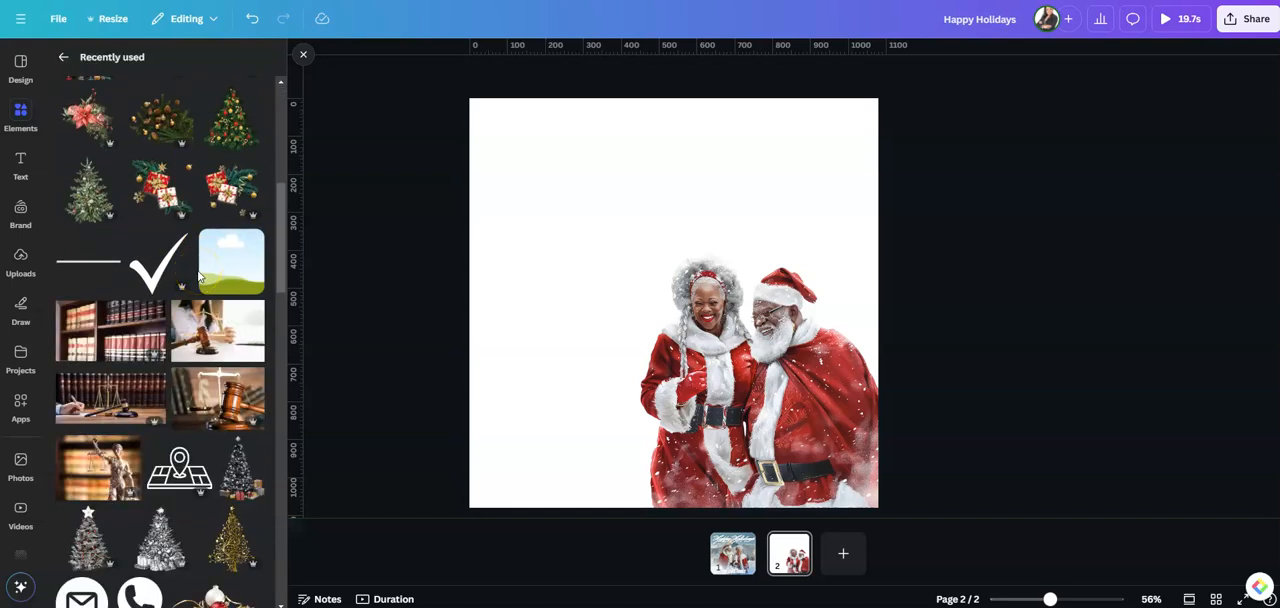
scroll(198, 276, down, 5)
scroll(197, 277, down, 4)
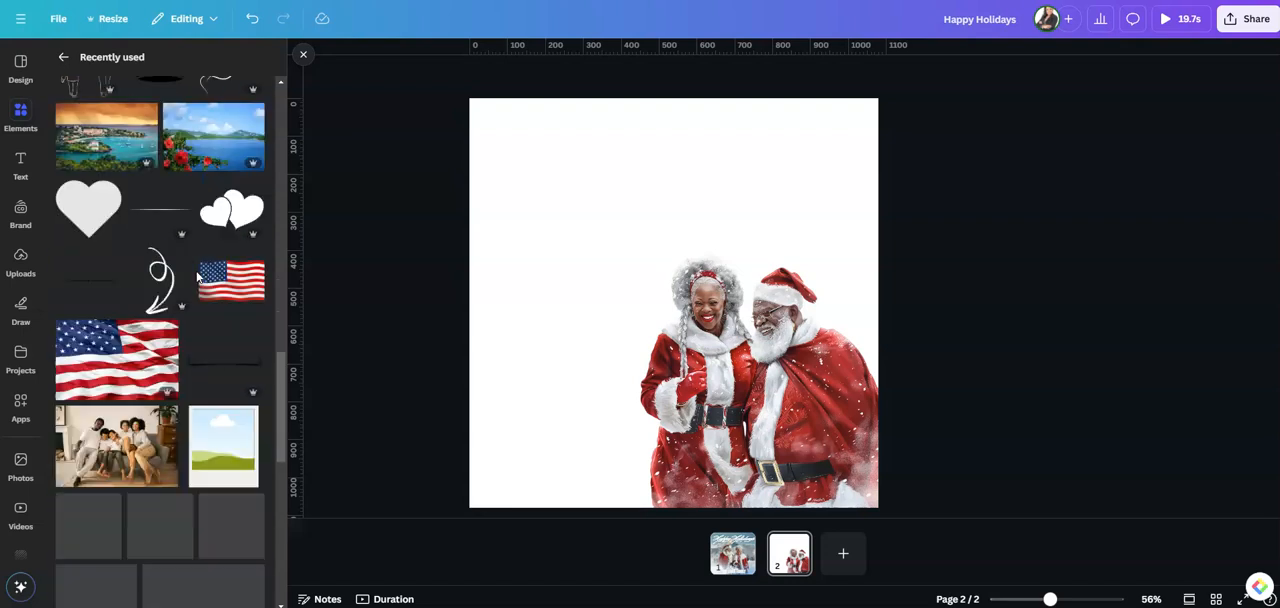
scroll(198, 277, down, 3)
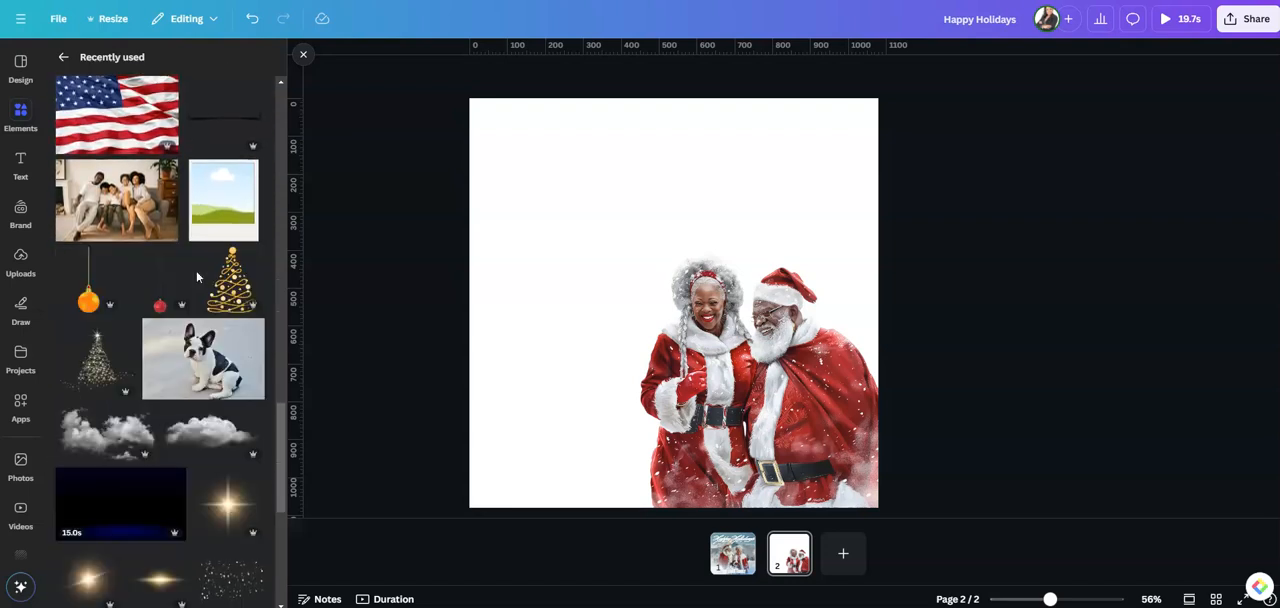
scroll(196, 271, down, 5)
scroll(195, 275, down, 1)
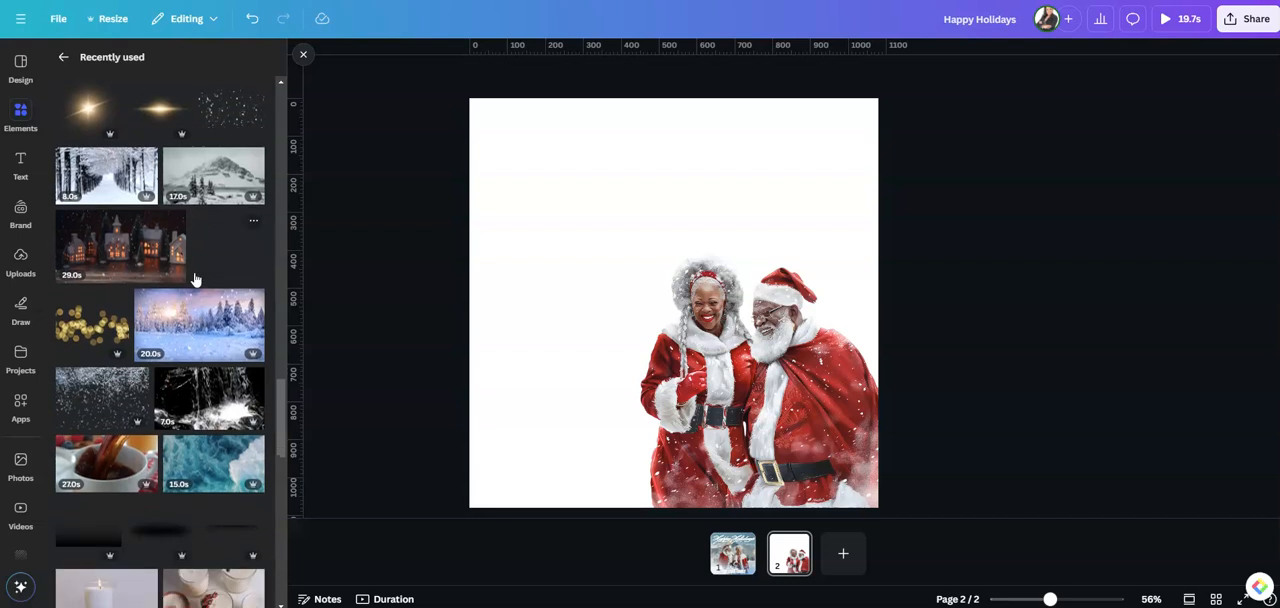
click(208, 331)
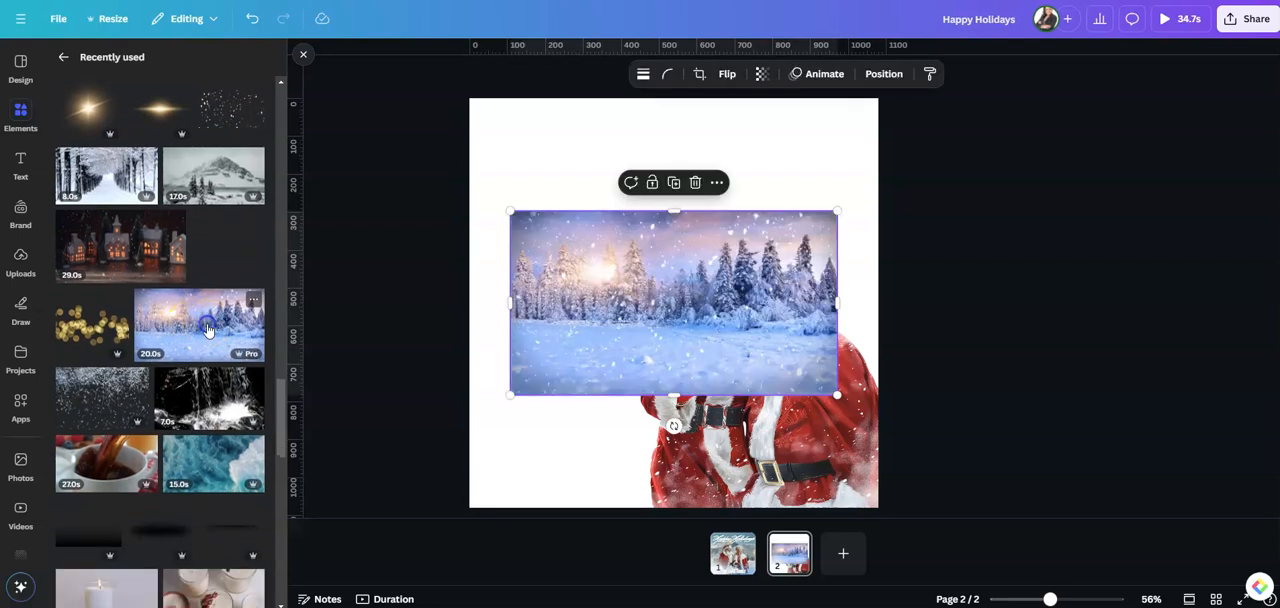
Enlarge the winter forest video to cover the whole page and send it backward behind the Santa couple
click(660, 312)
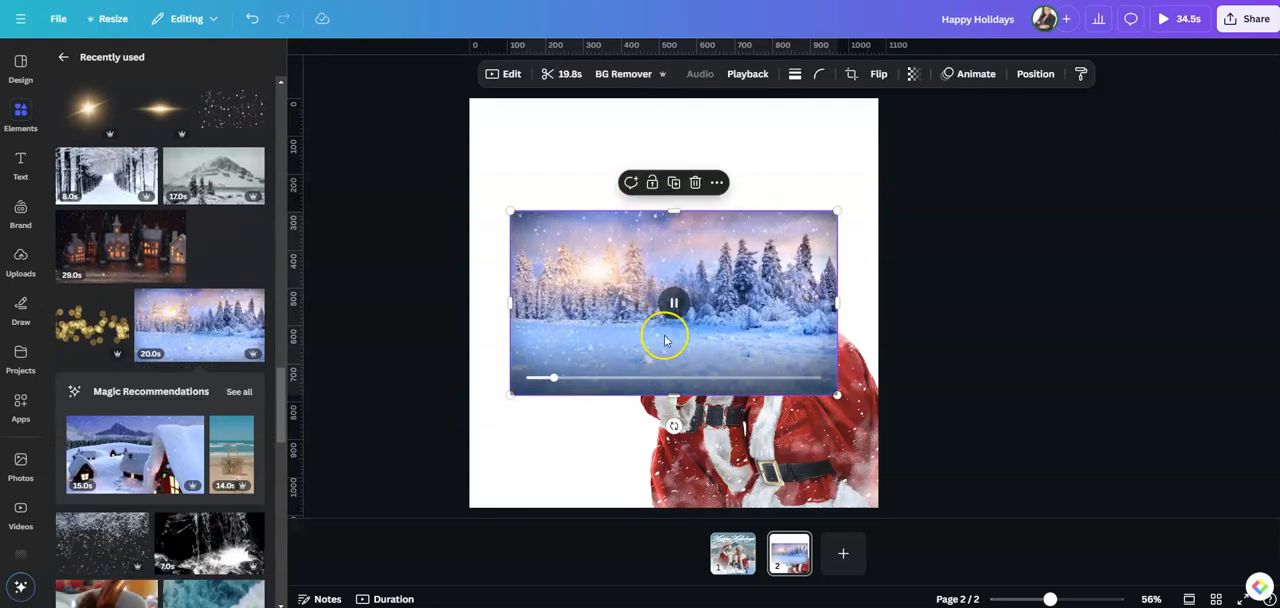
drag(705, 254, 664, 141)
drag(796, 282, 882, 330)
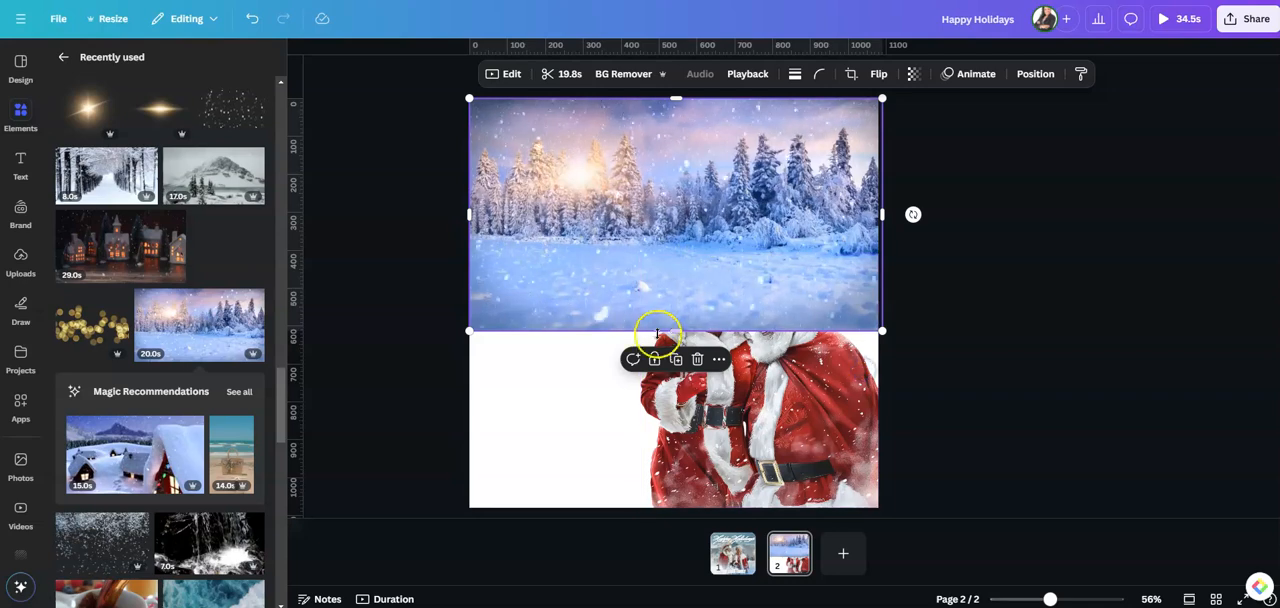
drag(680, 321, 691, 443)
drag(676, 331, 684, 509)
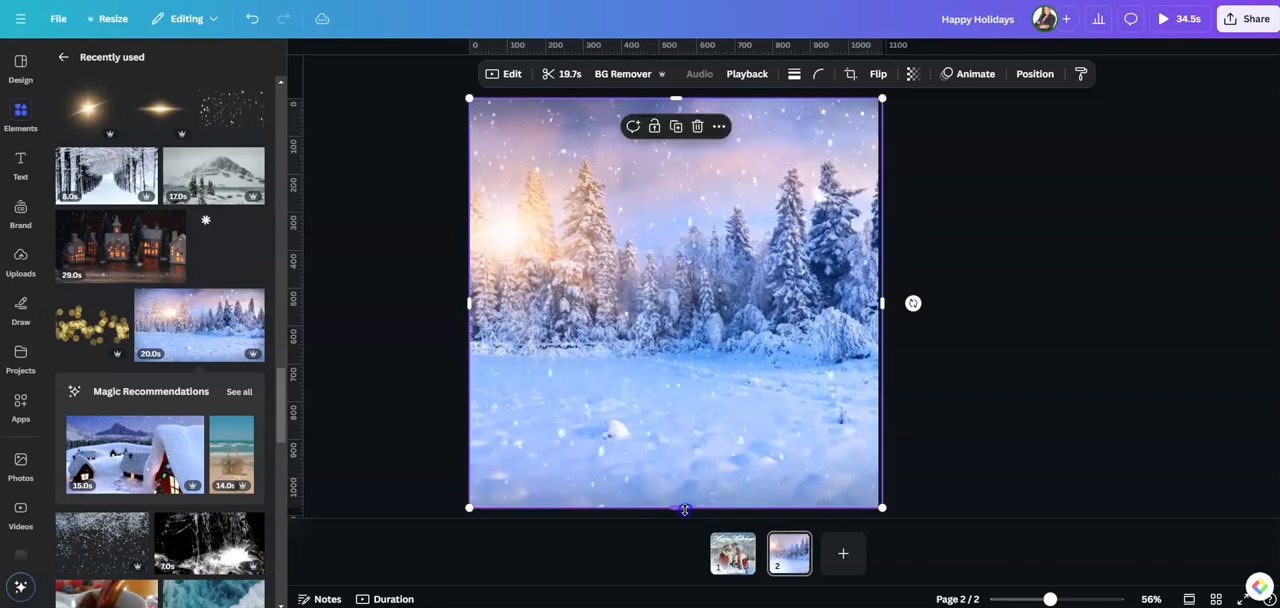
click(1034, 74)
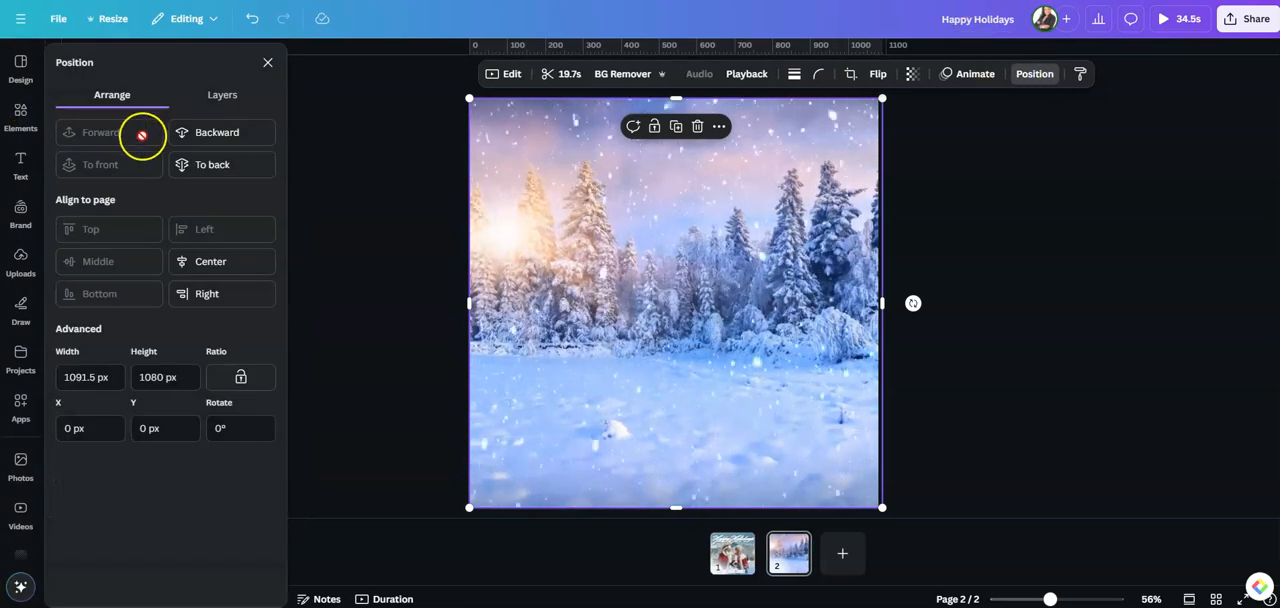
click(230, 133)
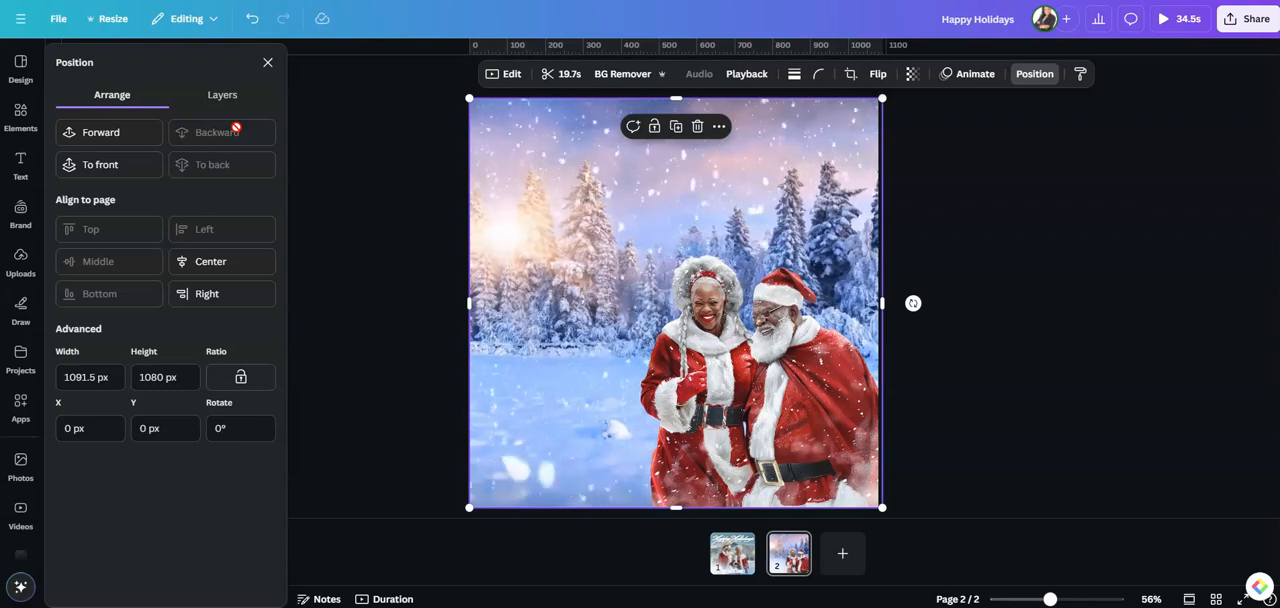
Enlarge the Santa couple slightly to about 660 × 701 px, keeping it anchored in the page's lower-right corner
click(736, 365)
drag(639, 256, 628, 241)
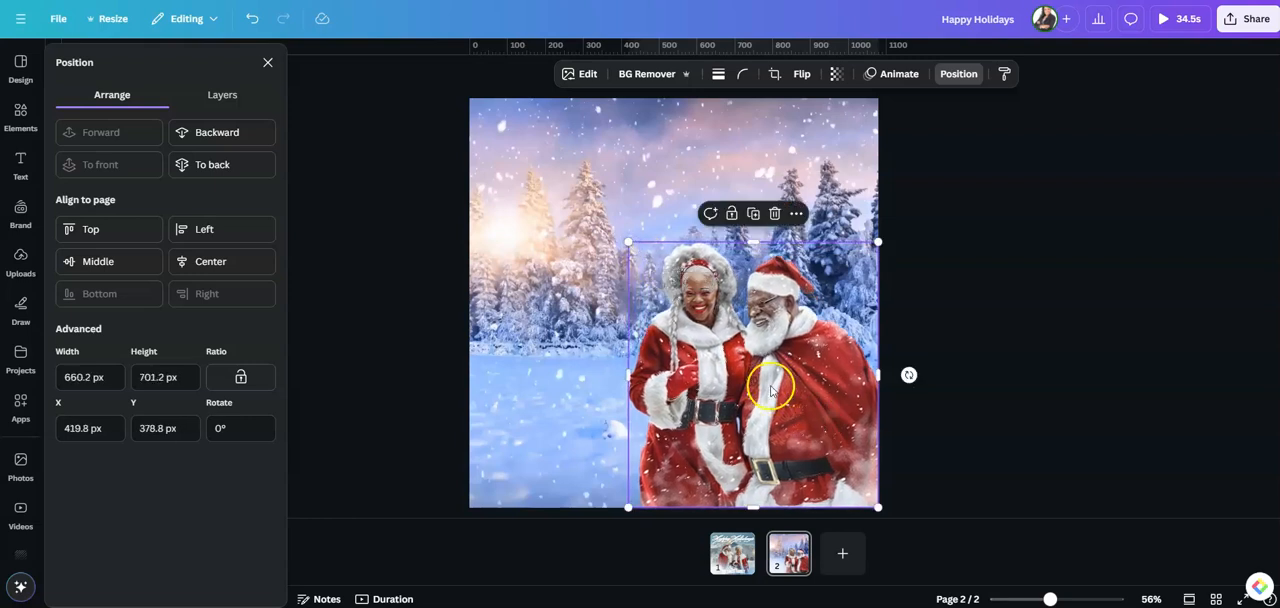
click(990, 347)
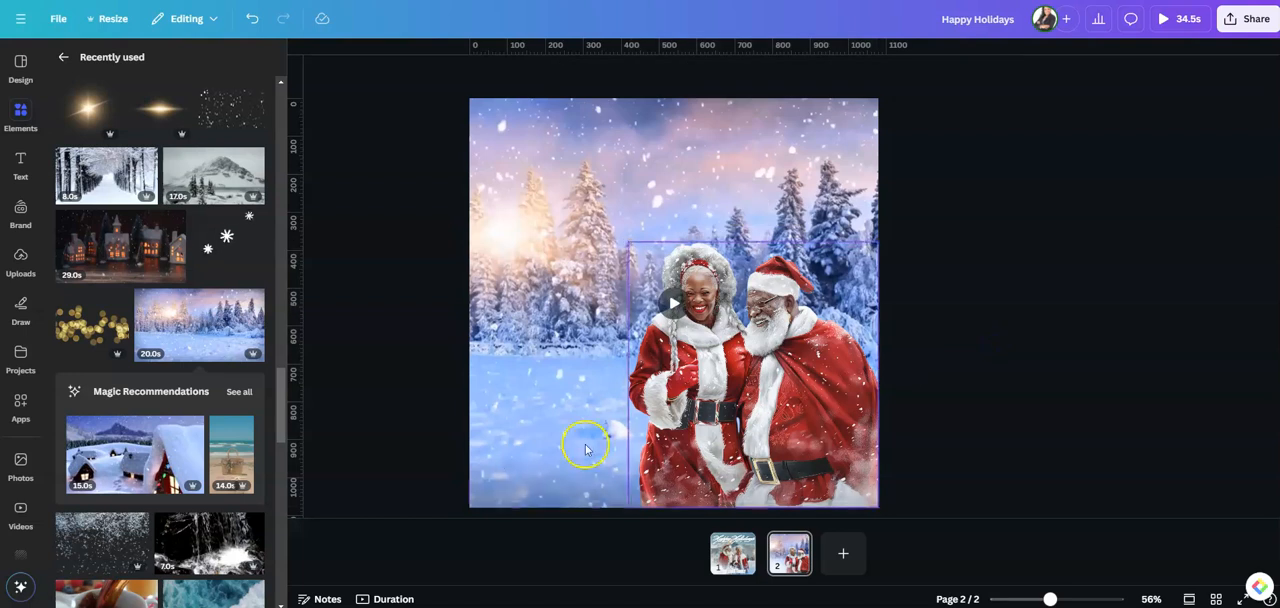
Add the recently used "exclusive Heritage" script text combination and place it above the Santa couple
click(17, 176)
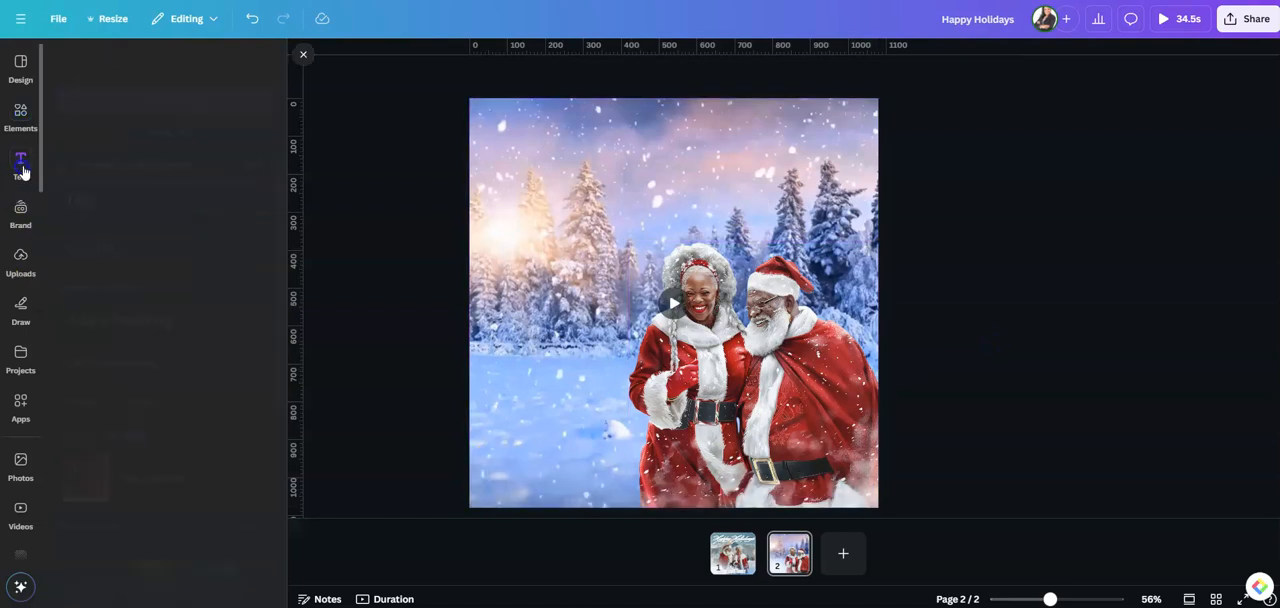
scroll(160, 362, down, 1)
scroll(160, 362, down, 1)
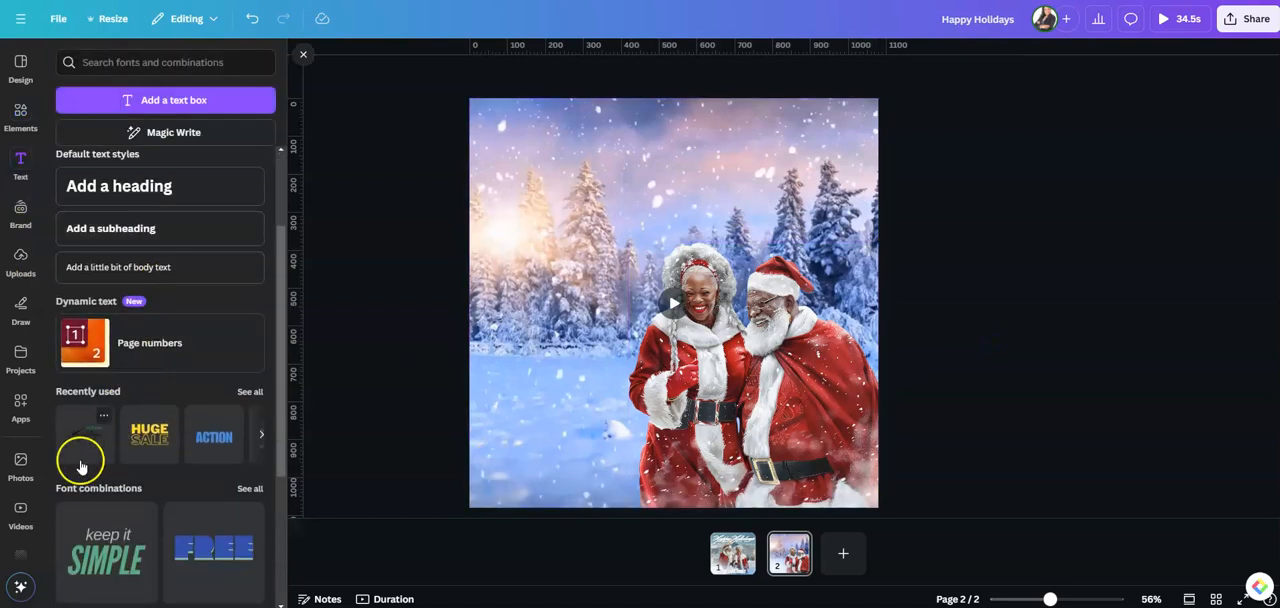
click(88, 430)
drag(625, 330, 610, 195)
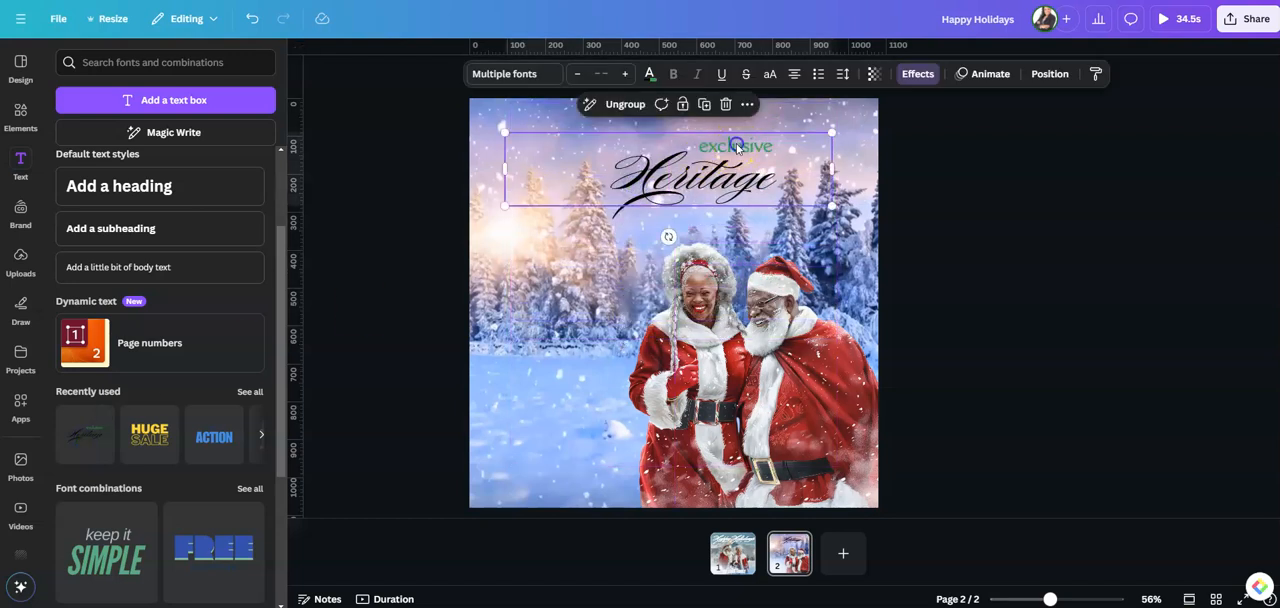
Ungroup the text combination and delete the green "exclusive" line
click(737, 147)
click(743, 104)
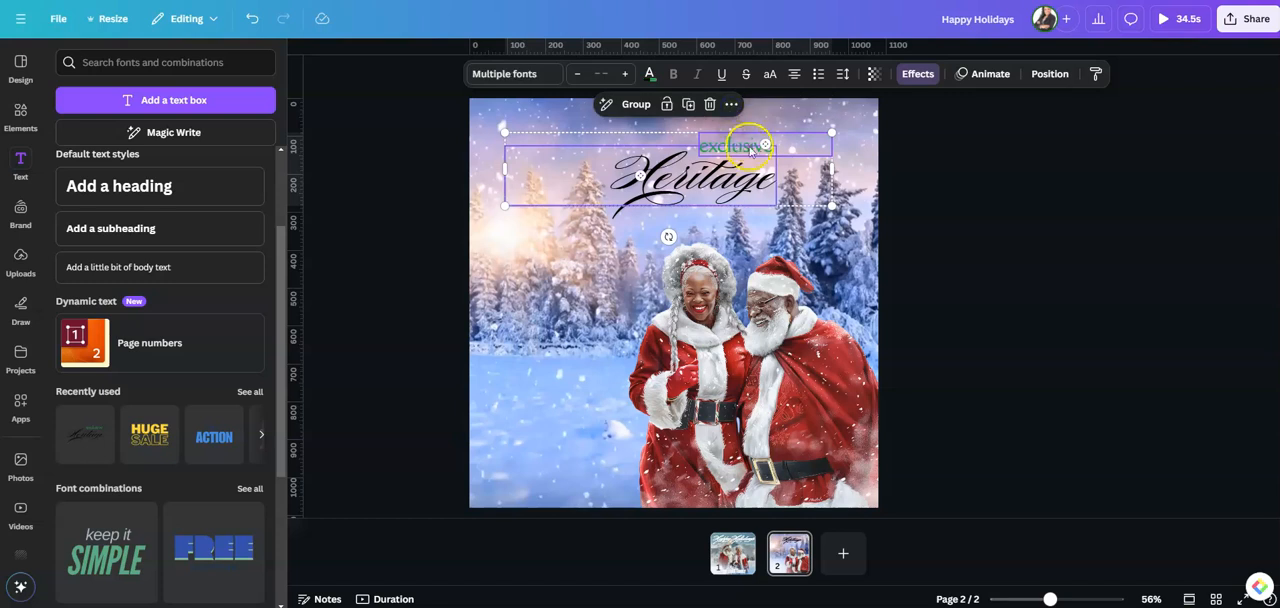
click(601, 253)
click(763, 147)
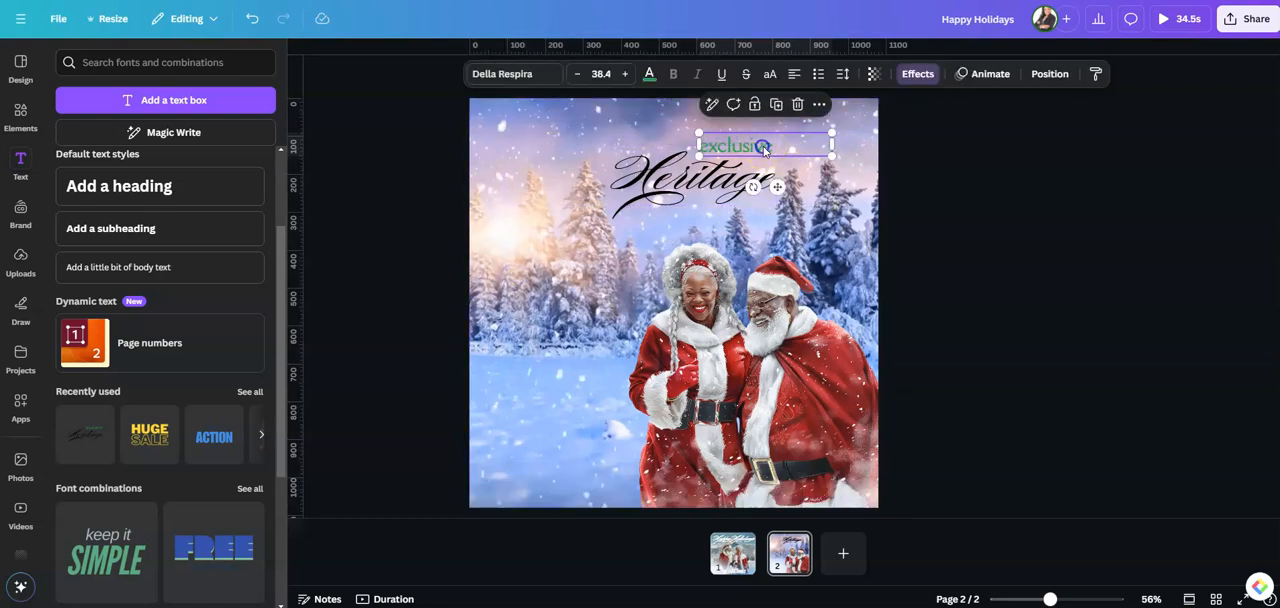
key(Delete)
Replace the "Heritage" text with "Happy Holidays" and widen its text box so the greeting fits on one line
click(668, 174)
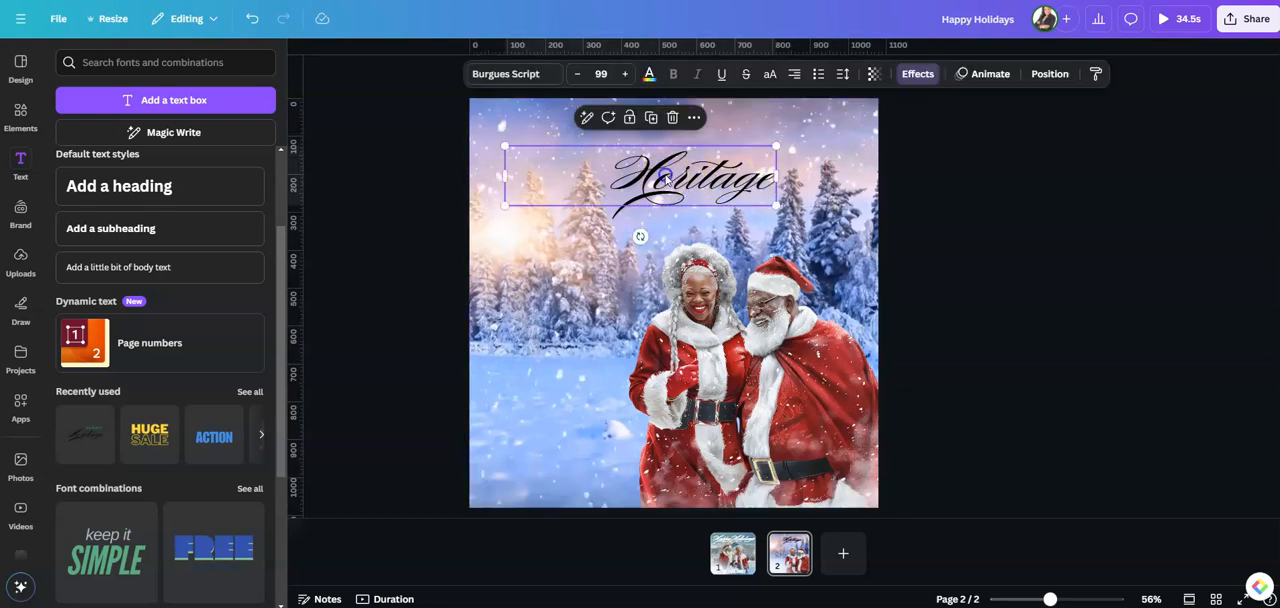
double_click(668, 174)
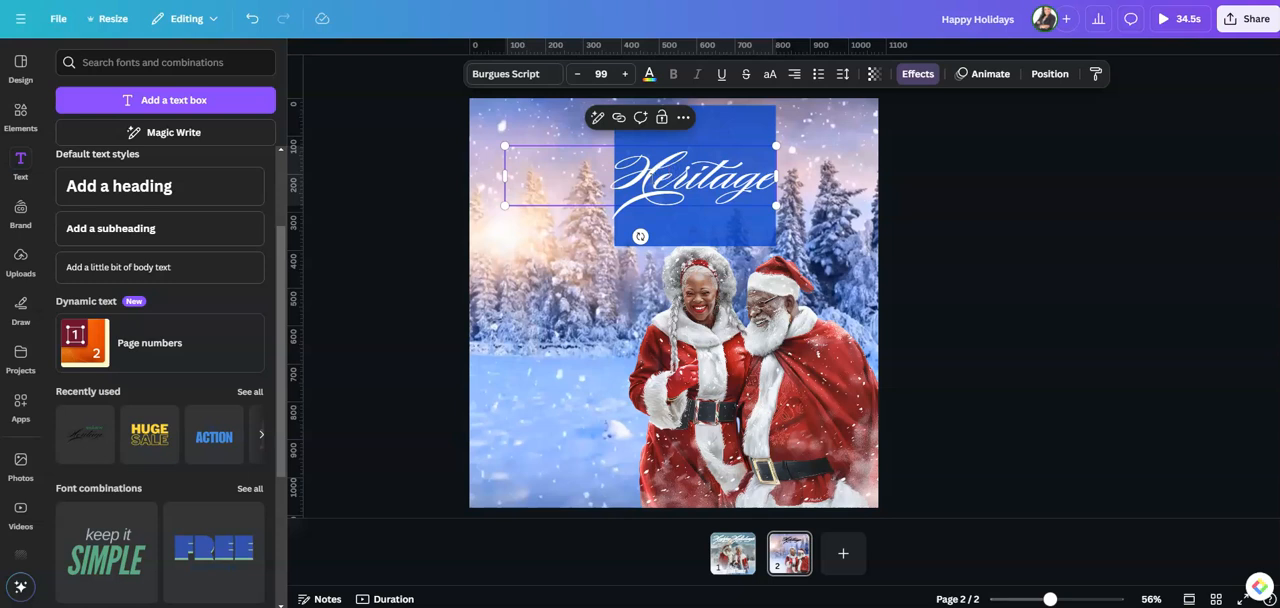
text(Happy Holidays)
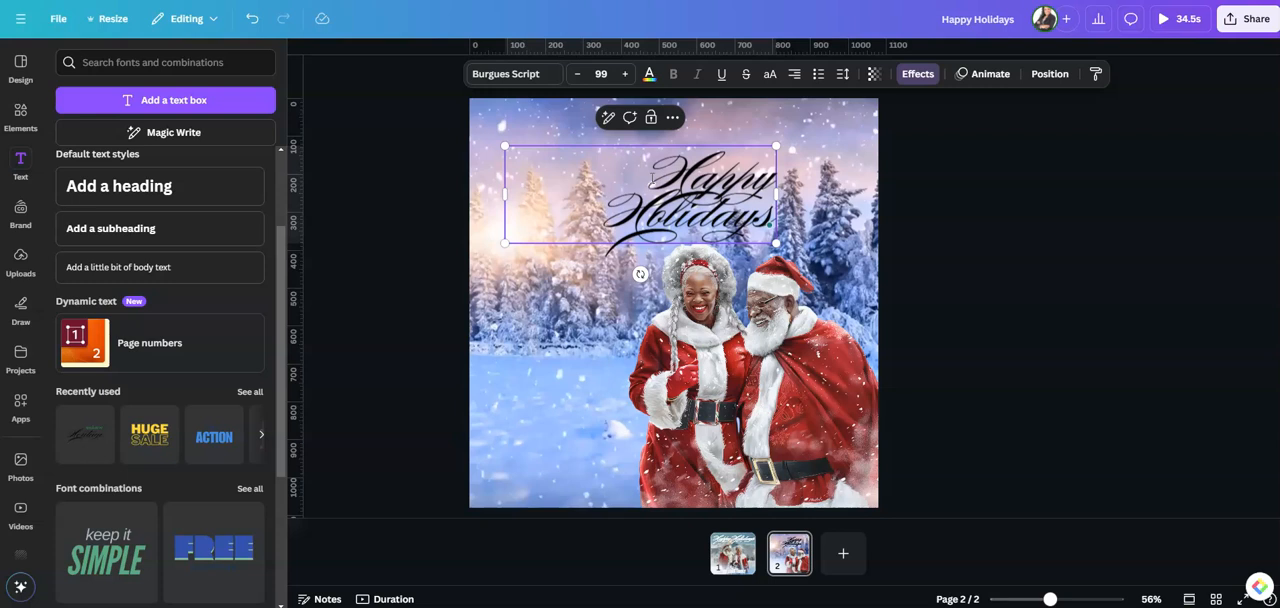
drag(801, 192, 872, 194)
drag(503, 176, 563, 186)
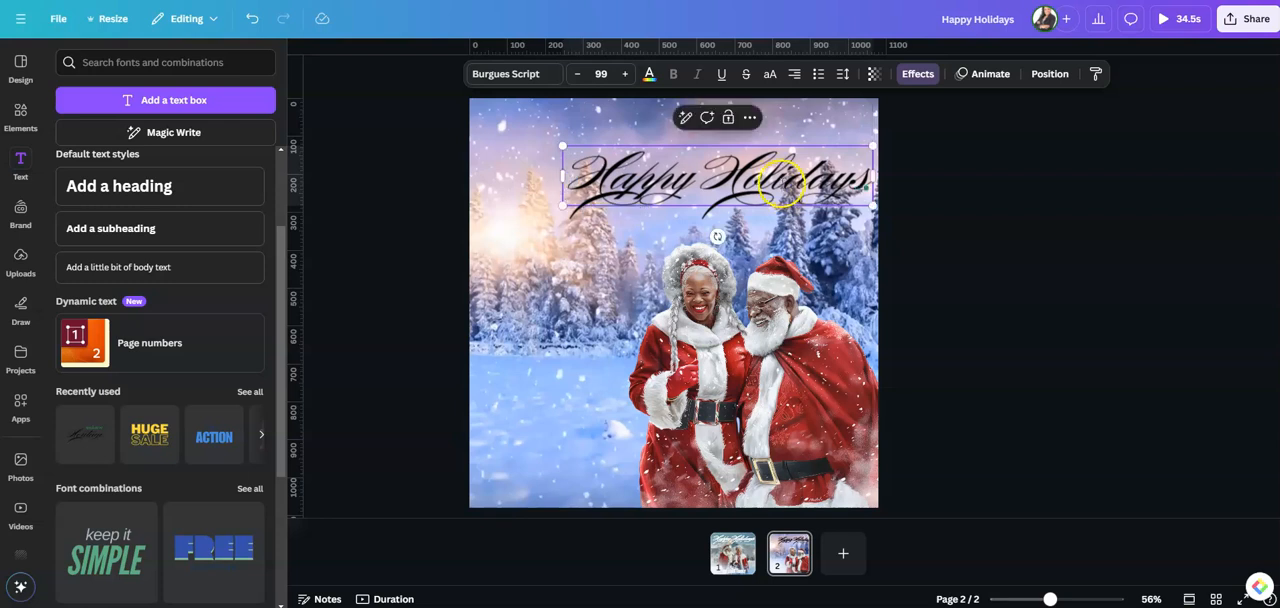
Move the "Happy Holidays" heading up near the page's top center and shift the Santa couple slightly to the right
click(933, 265)
drag(767, 184, 734, 165)
drag(714, 367, 726, 367)
click(966, 271)
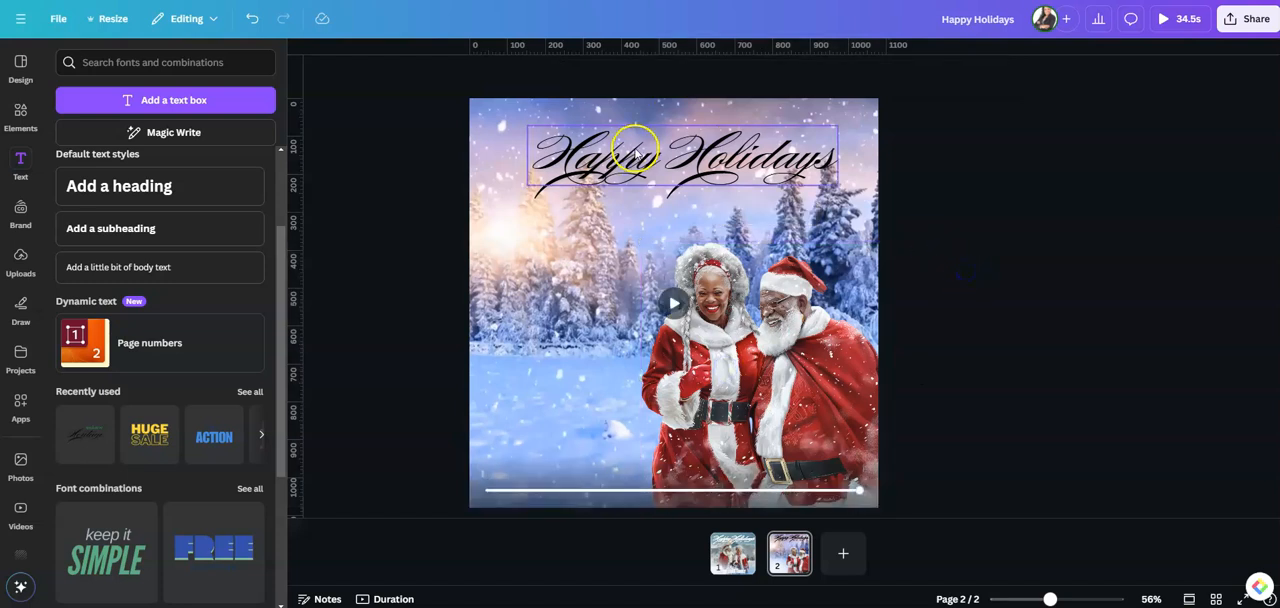
Change the "Happy Holidays" heading's text color to white
click(633, 148)
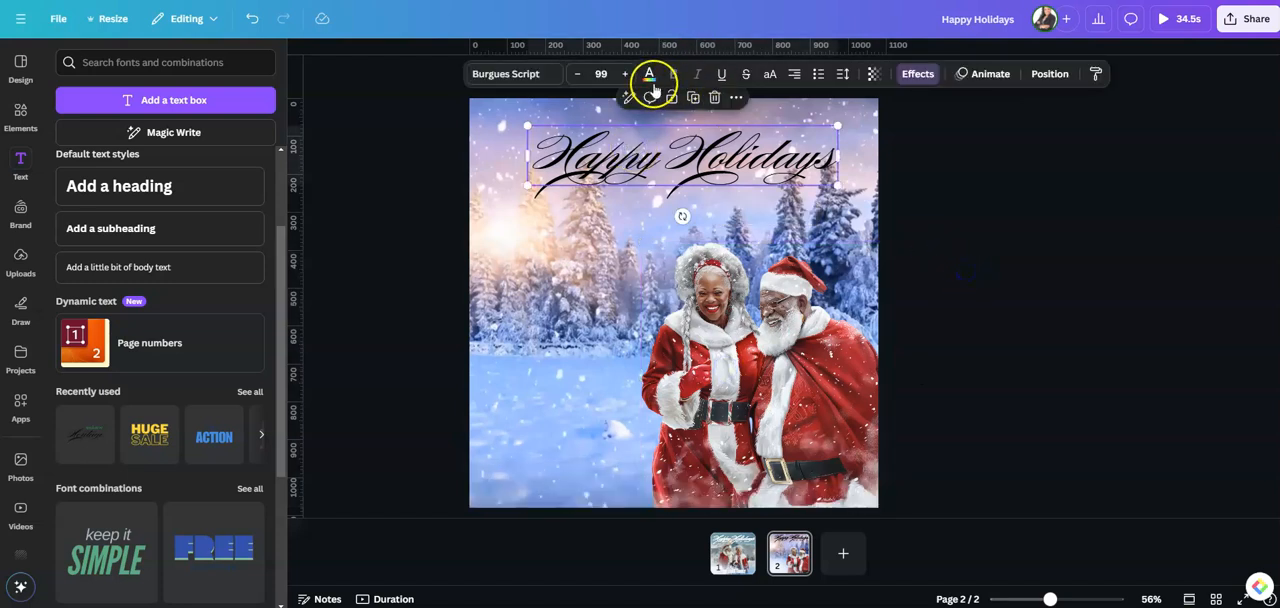
click(649, 78)
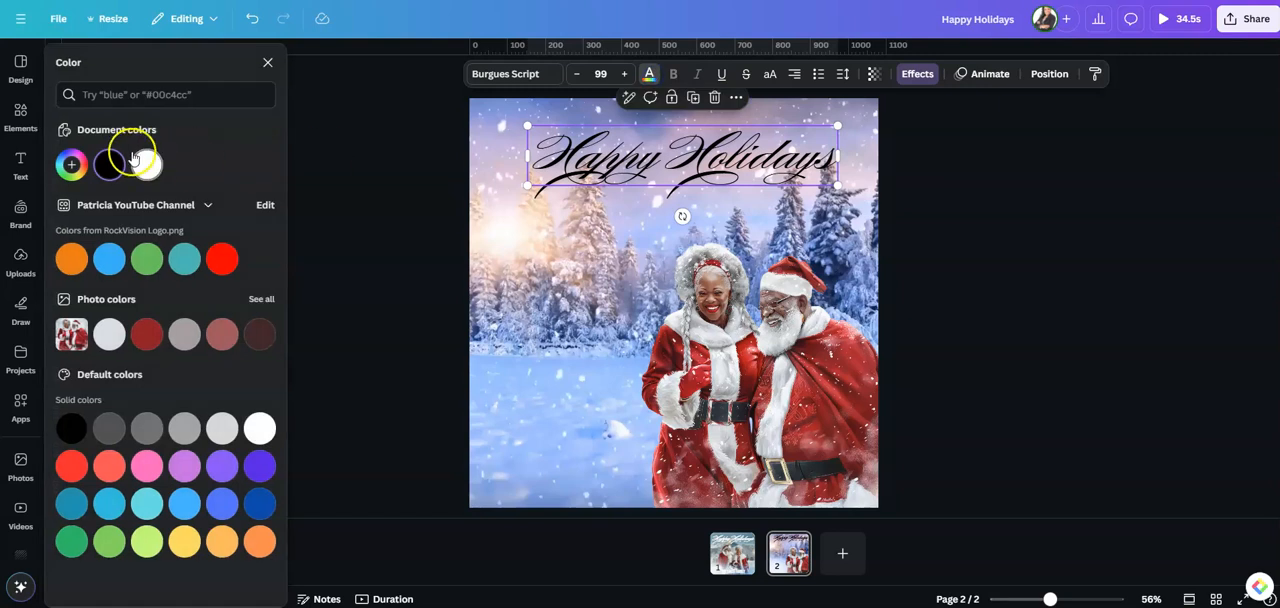
click(155, 166)
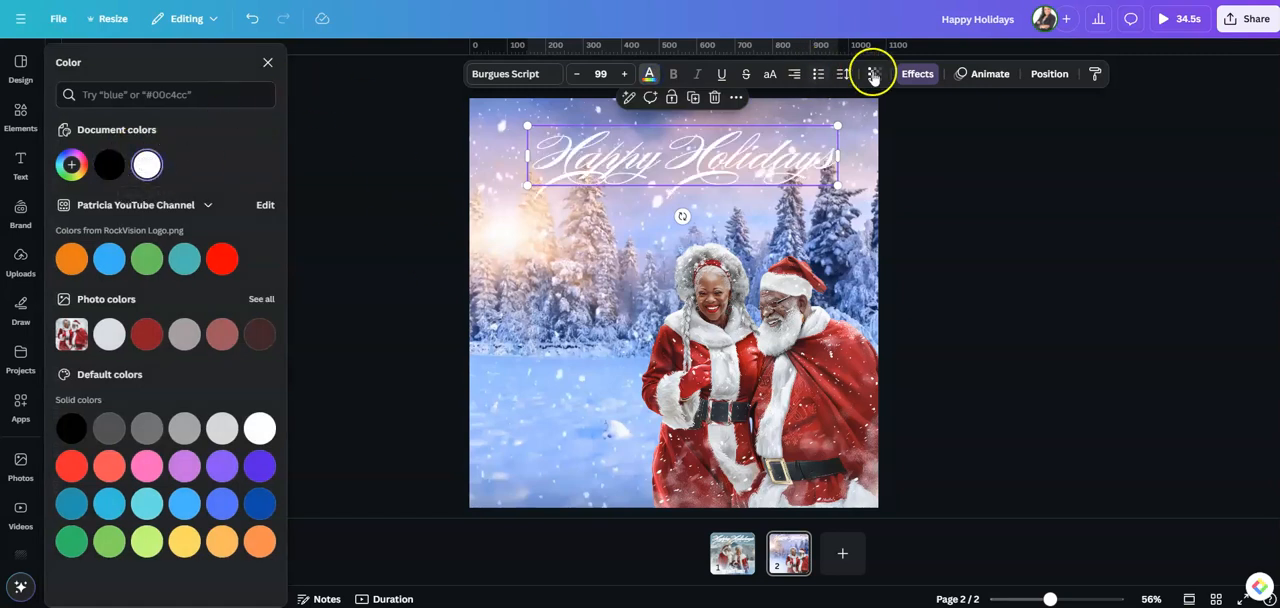
Apply the Lift text effect to the "Happy Holidays" heading with an intensity of 100
click(914, 74)
click(230, 141)
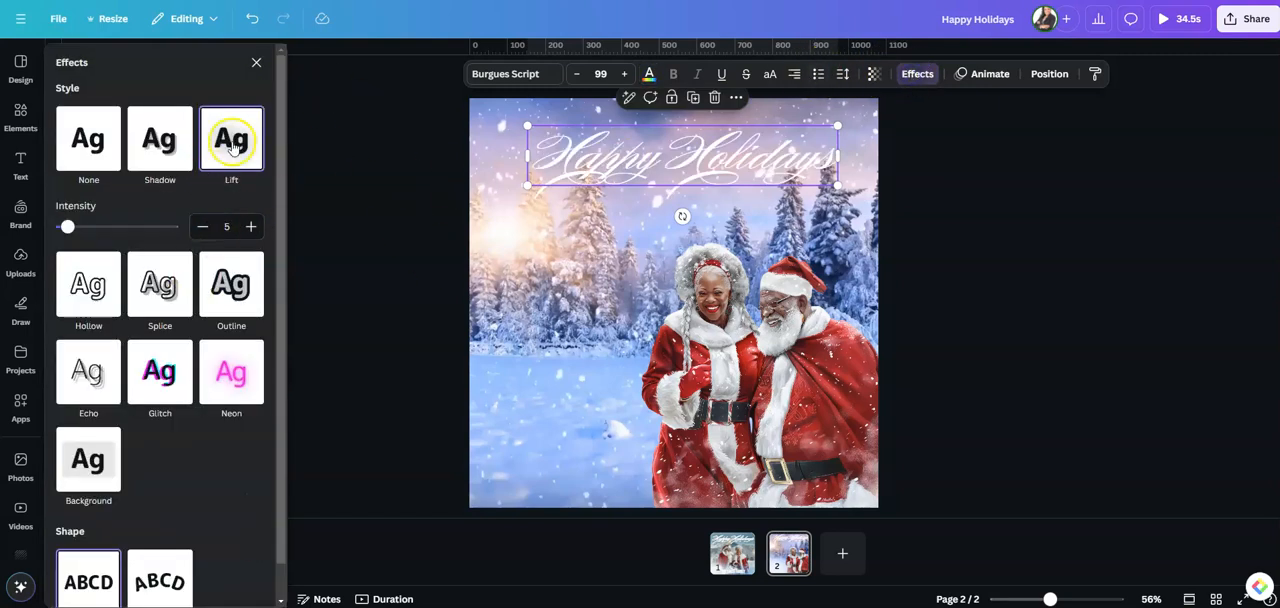
click(116, 229)
drag(118, 229, 149, 235)
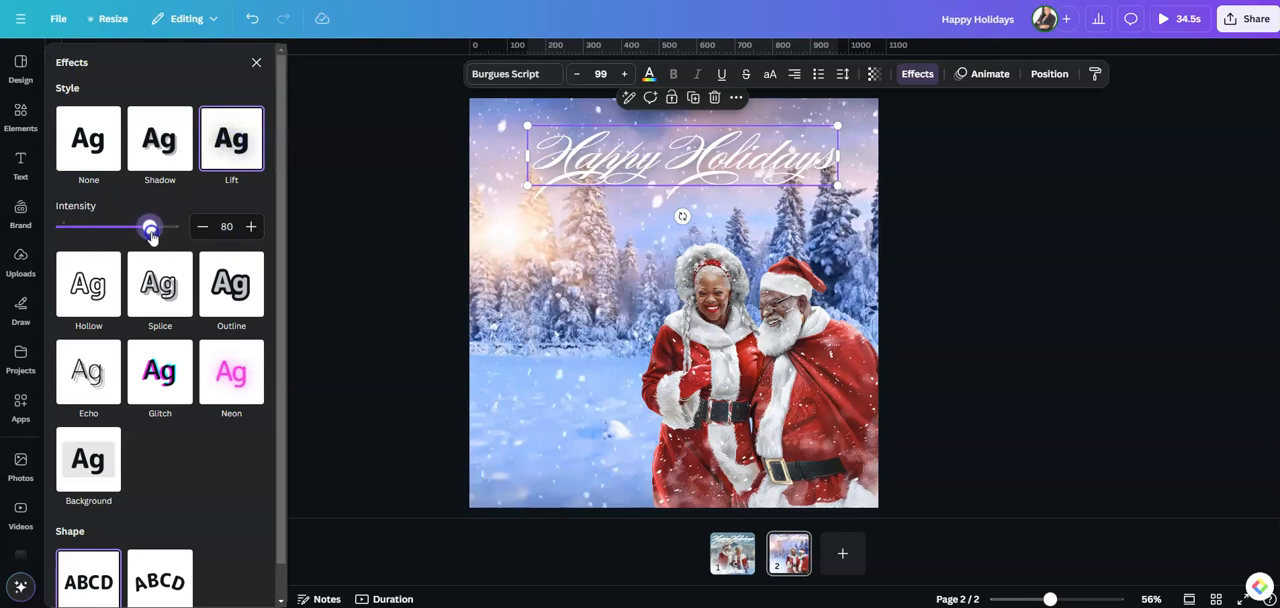
drag(160, 236, 182, 237)
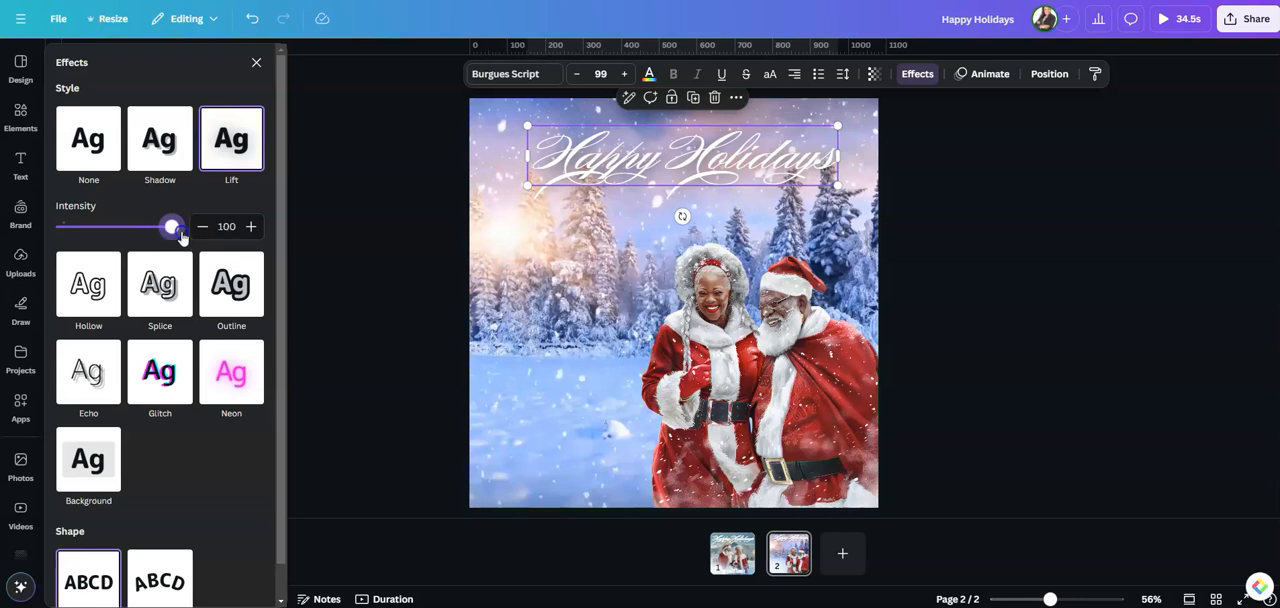
click(367, 280)
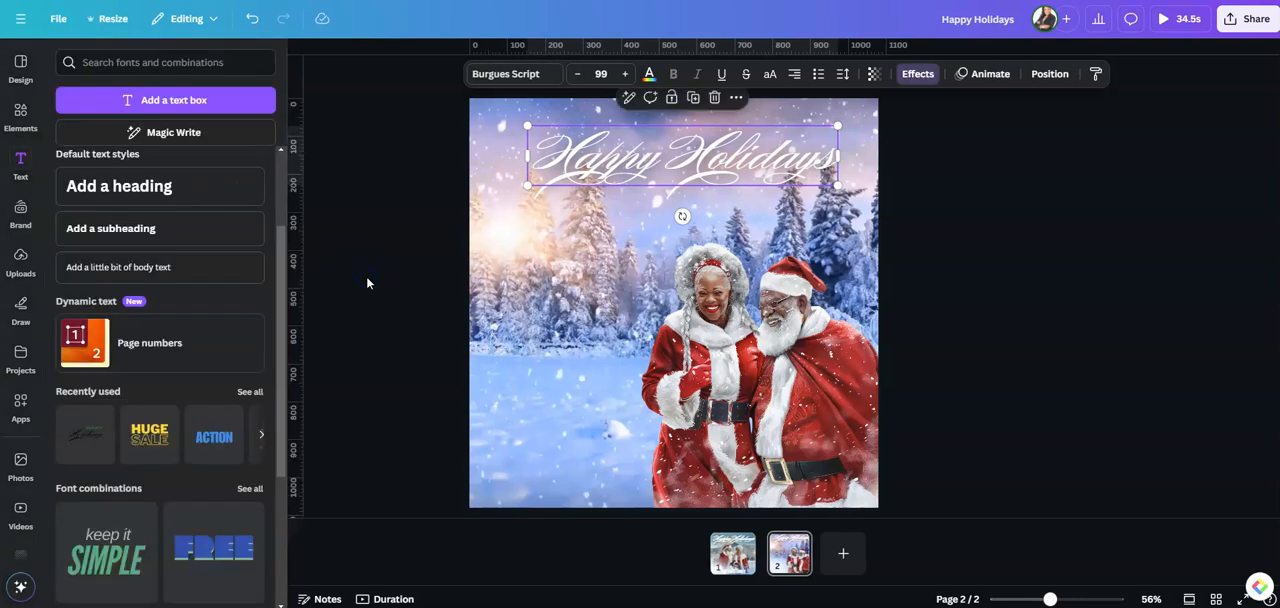
Add the gold star sparkle from the recently used elements, enlarge it and place it over the page's upper-left corner
click(304, 55)
click(20, 117)
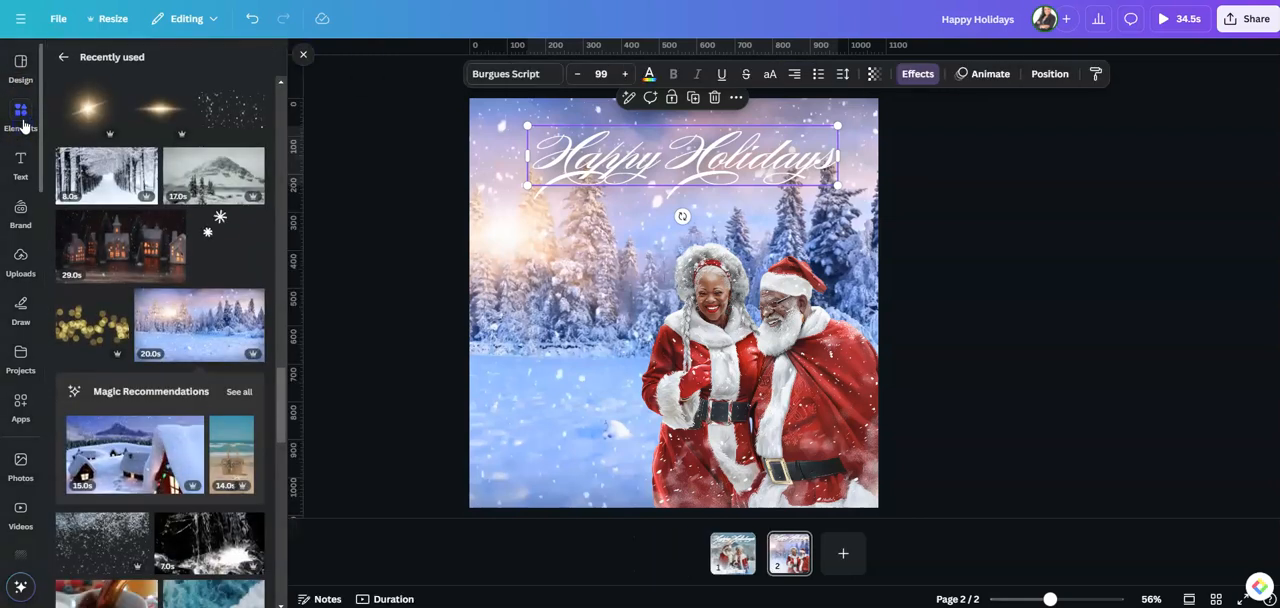
scroll(217, 232, down, 3)
scroll(220, 230, up, 3)
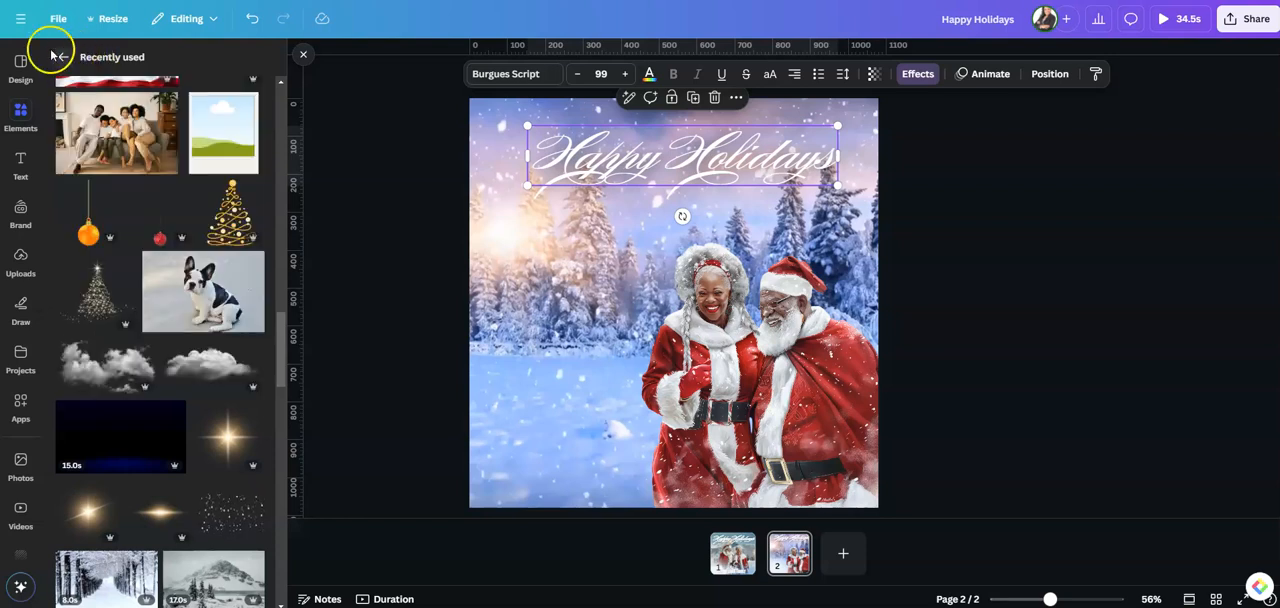
scroll(186, 245, up, 10)
scroll(186, 245, up, 5)
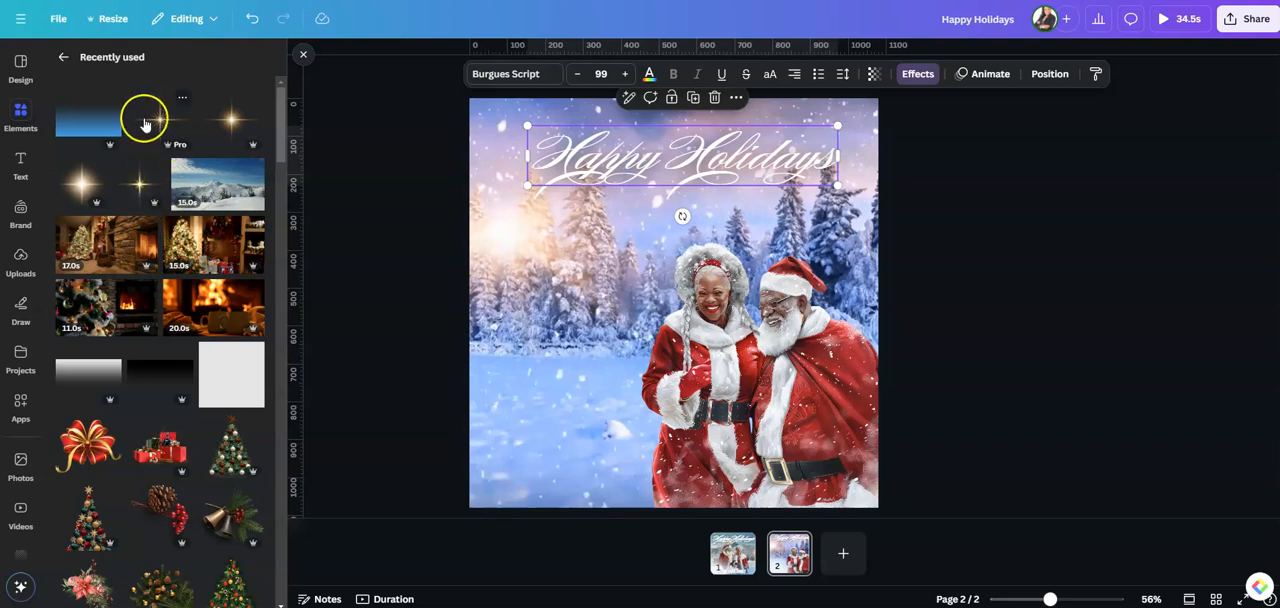
click(229, 121)
drag(674, 300, 494, 127)
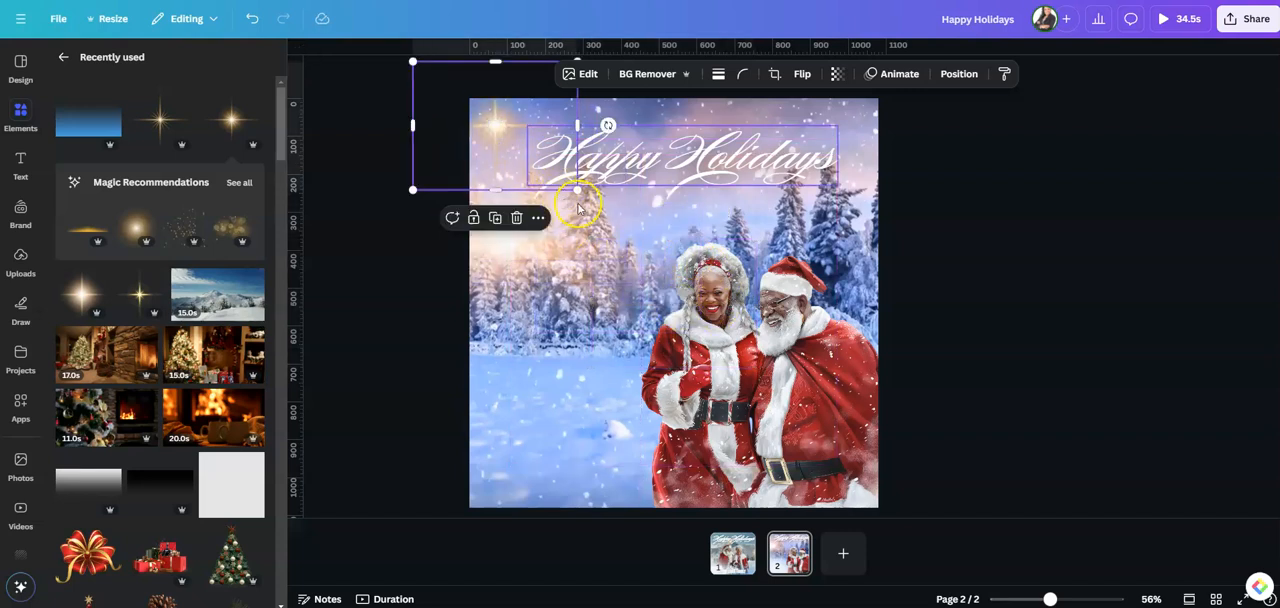
drag(574, 193, 649, 281)
drag(512, 172, 473, 153)
Enlarge the "Happy Holidays" heading to nearly the page's full width, center it and nudge the gold star closer to the corner
click(720, 165)
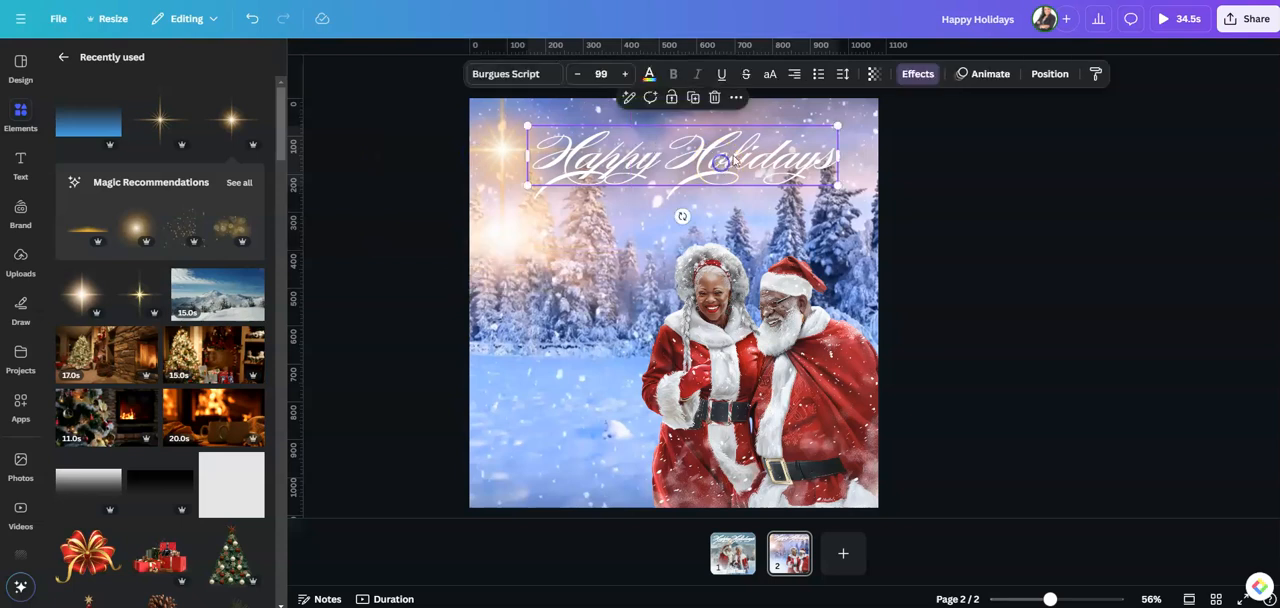
mouse_move(846, 124)
mouse_down()
mouse_move(845, 112)
mouse_move(865, 120)
mouse_up()
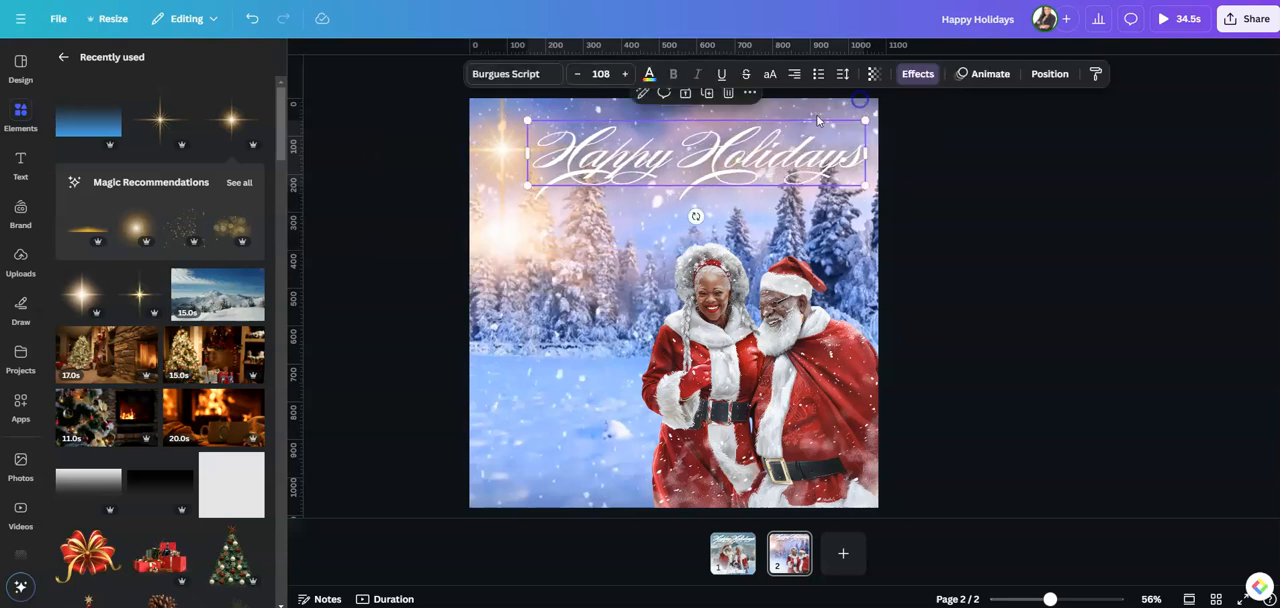
drag(528, 187, 506, 217)
drag(720, 165, 710, 168)
drag(480, 138, 475, 128)
click(960, 218)
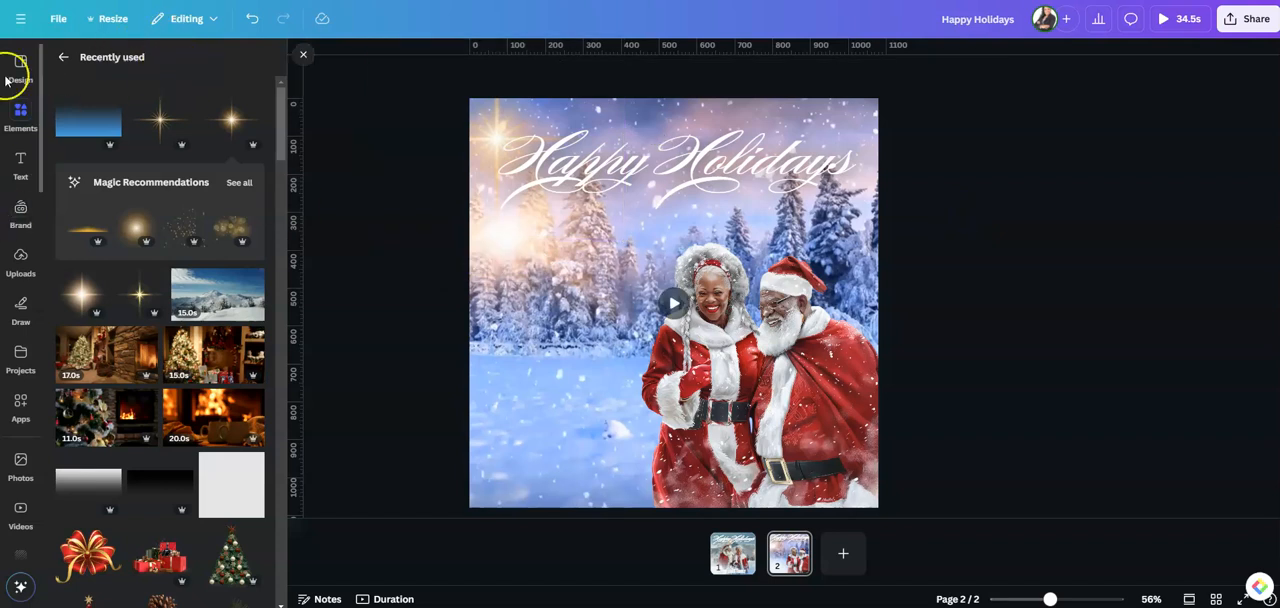
Search the elements for "polaroid frame" and add the portrait polaroid photo frame to the page
click(62, 58)
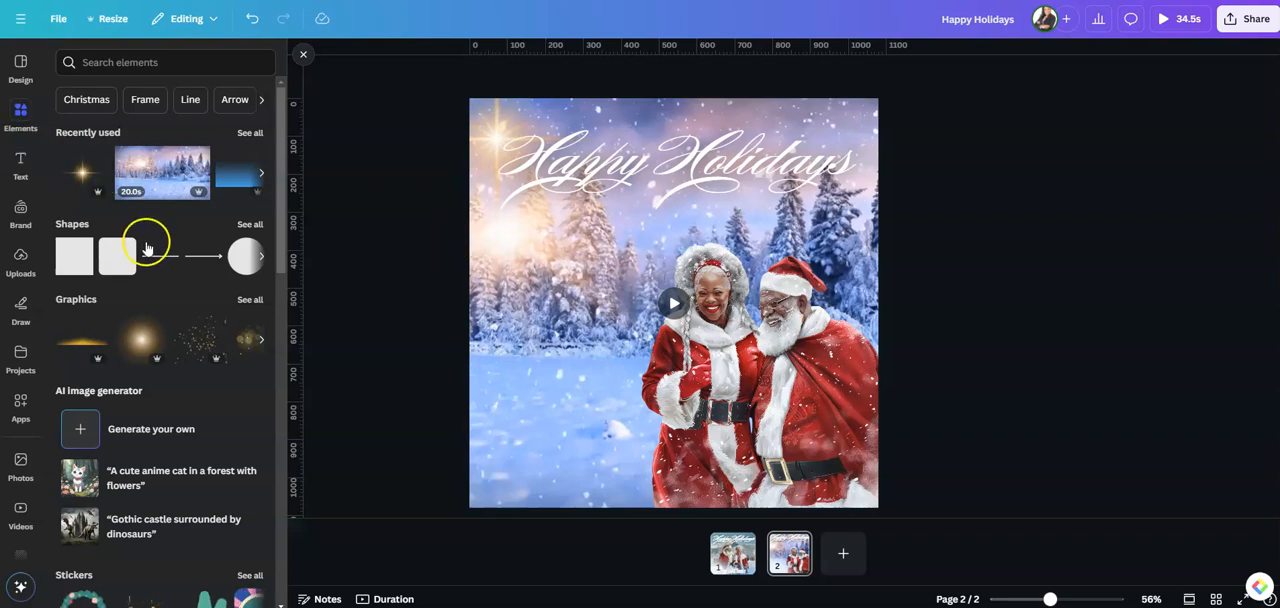
click(108, 60)
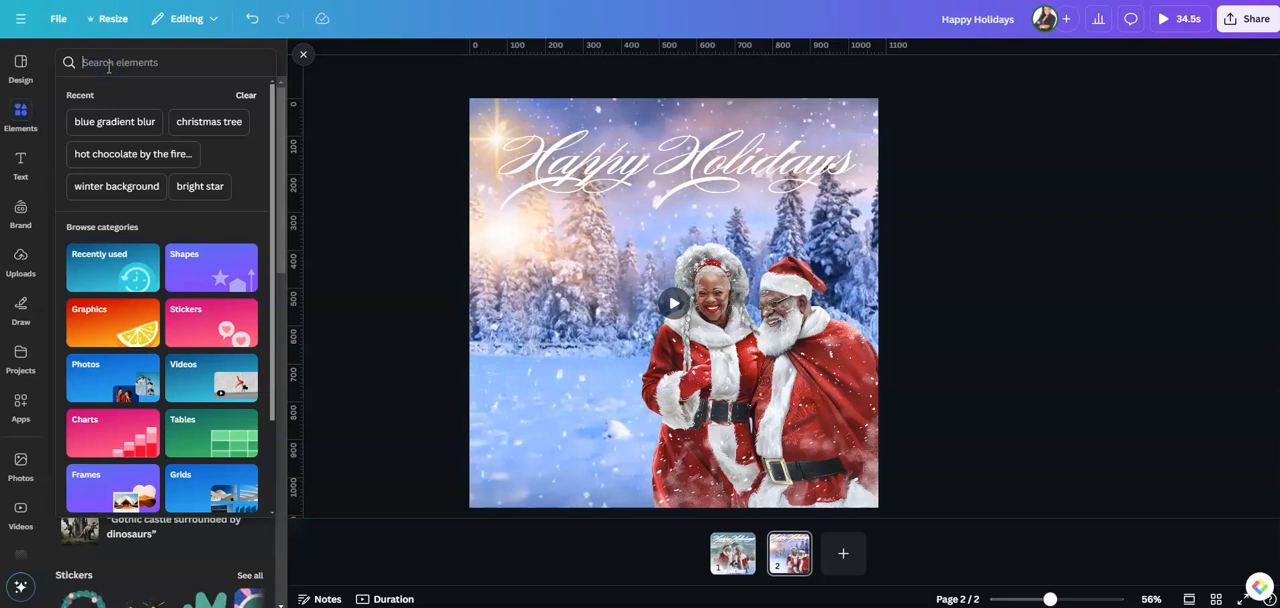
text(pola)
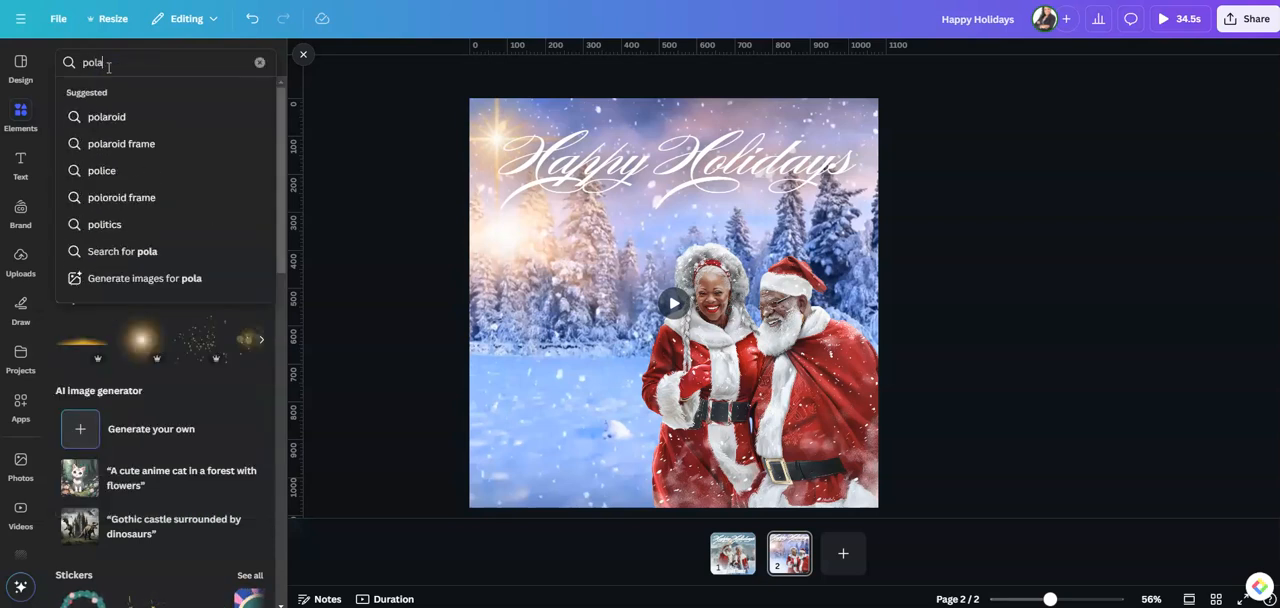
click(128, 141)
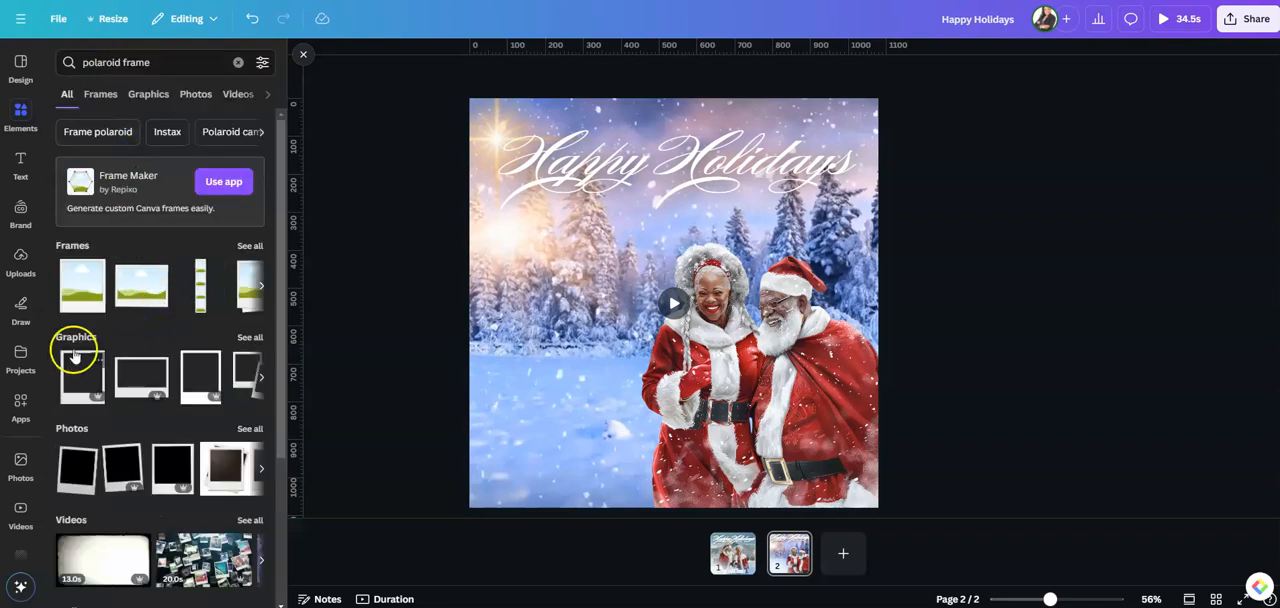
click(82, 288)
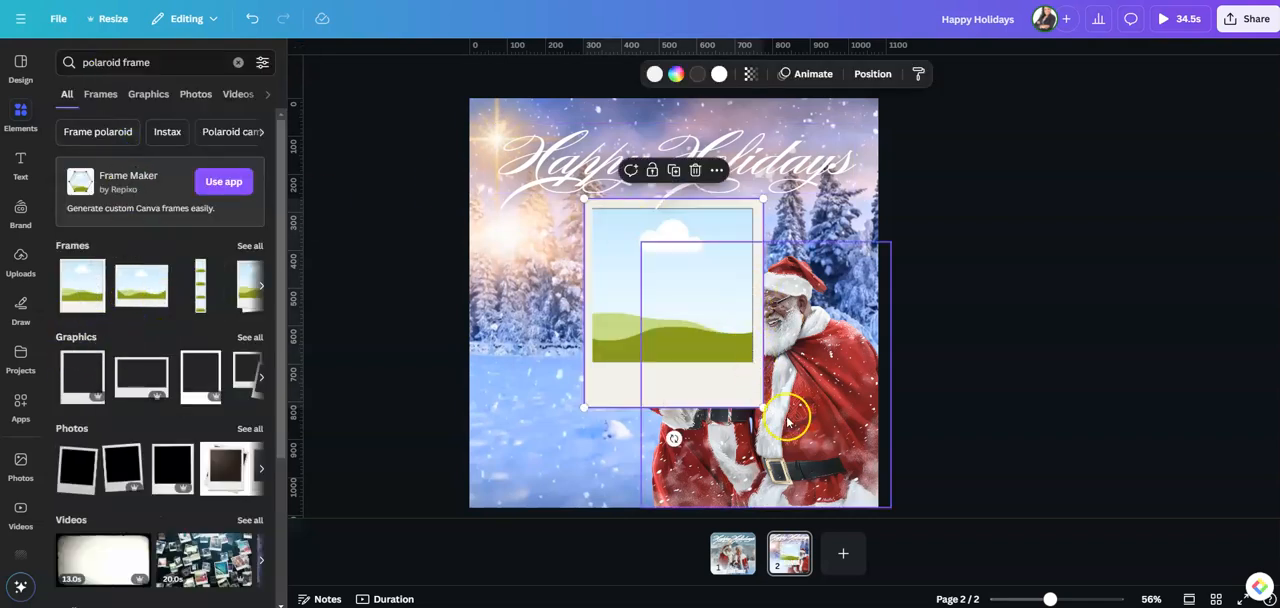
Shrink the polaroid frame, place it beside the couple on the page's left side and tilt it clockwise
drag(763, 407, 703, 338)
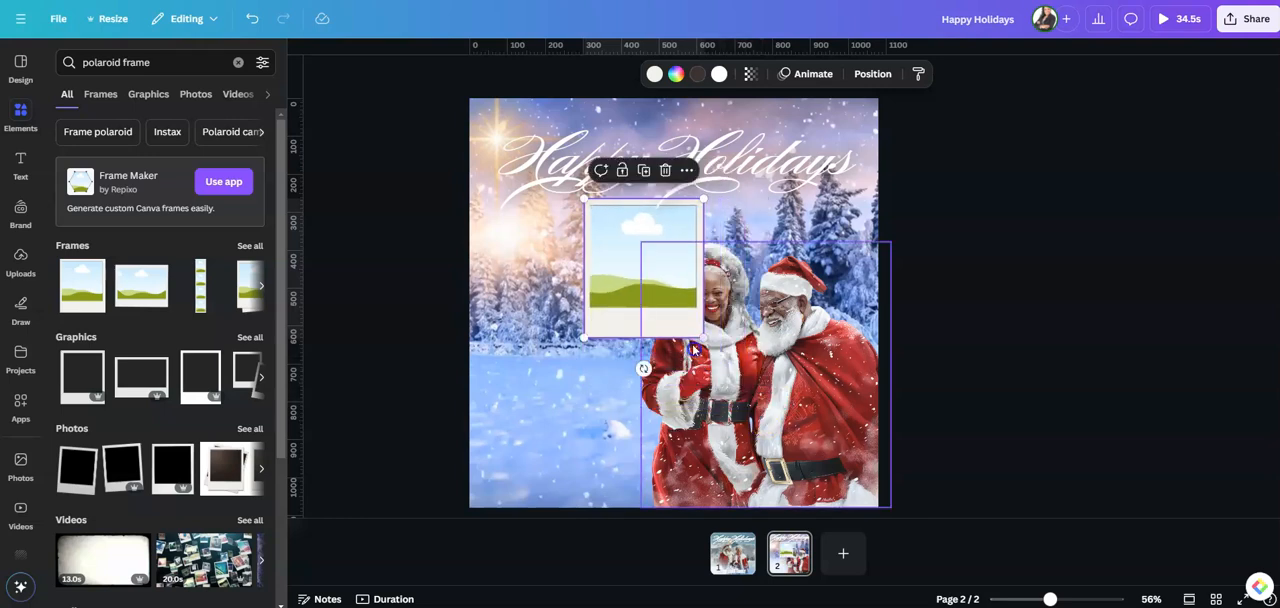
drag(649, 302, 566, 308)
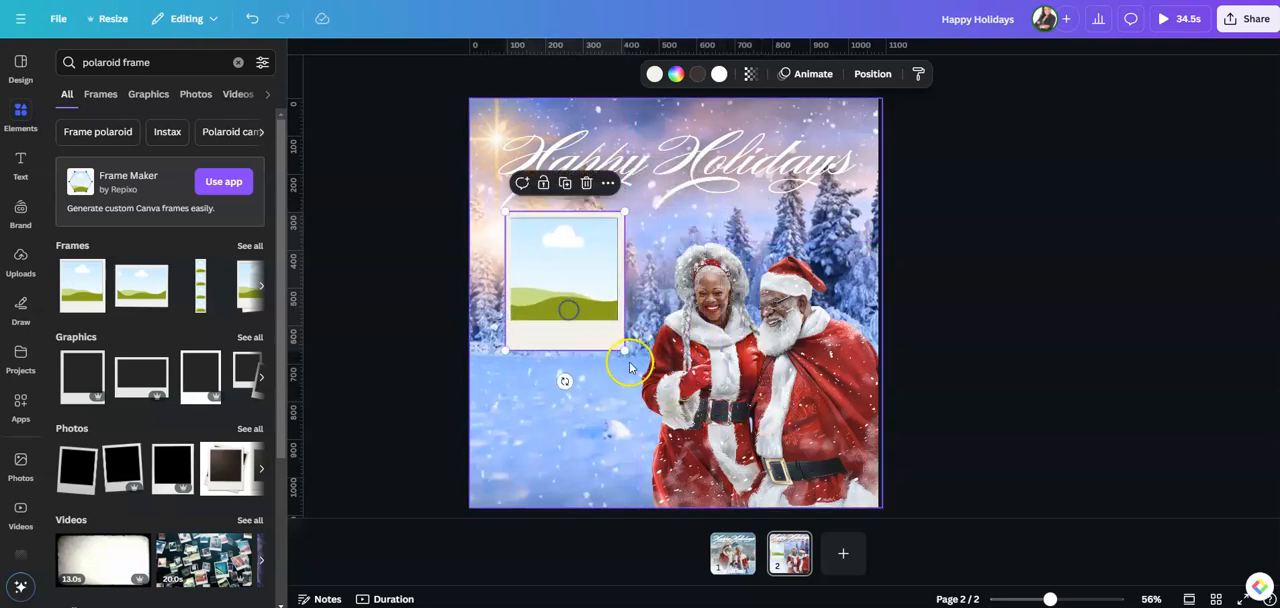
drag(565, 380, 538, 377)
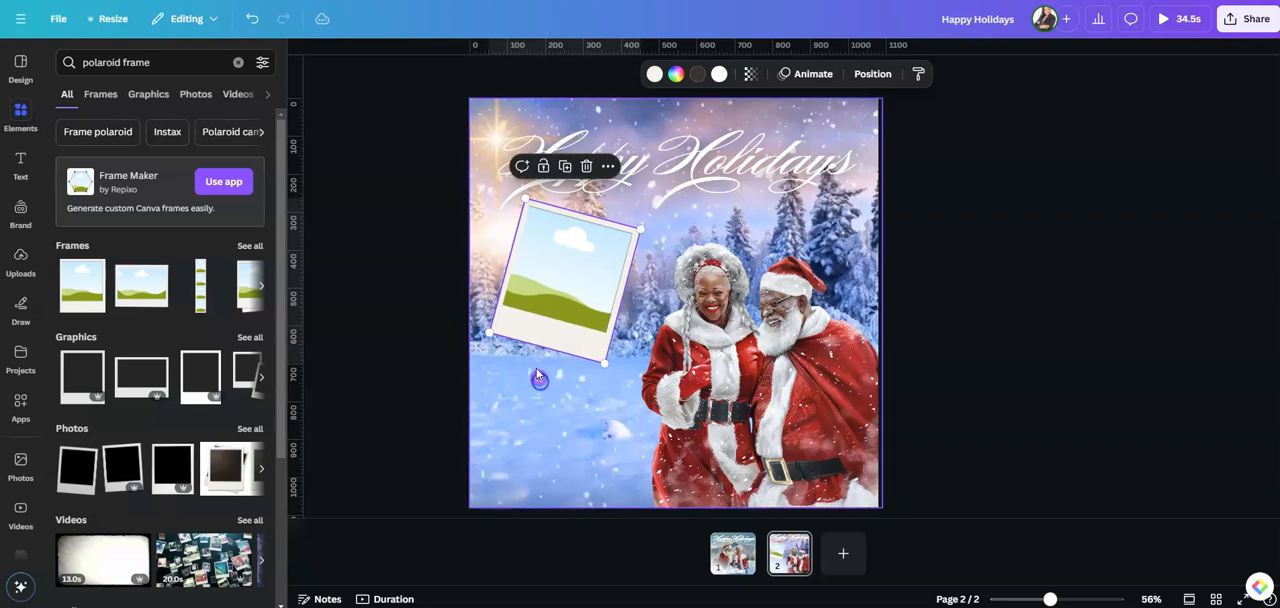
Duplicate the polaroid frame, place the copy below the first one and tilt it counterclockwise
click(564, 165)
drag(562, 302, 553, 382)
drag(652, 392, 652, 344)
click(560, 385)
drag(560, 385, 566, 420)
Scale both polaroid frames down together and move them up beneath the "Happy Holidays" heading
click(570, 250)
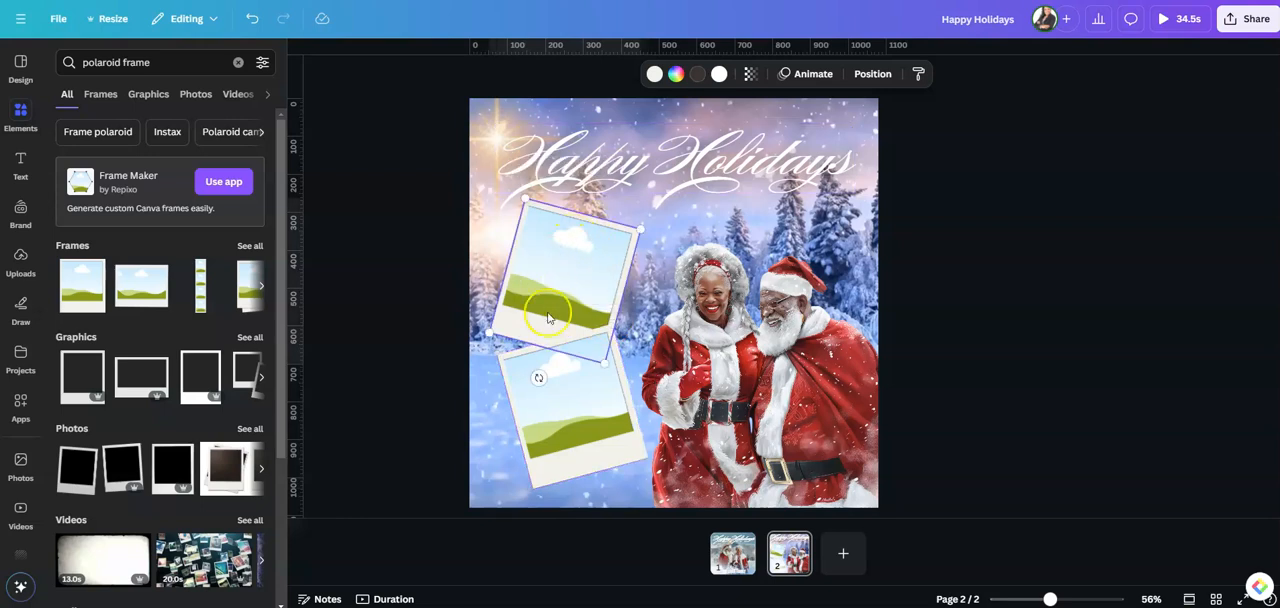
shift+click(562, 394)
drag(488, 200, 510, 237)
drag(570, 283, 551, 240)
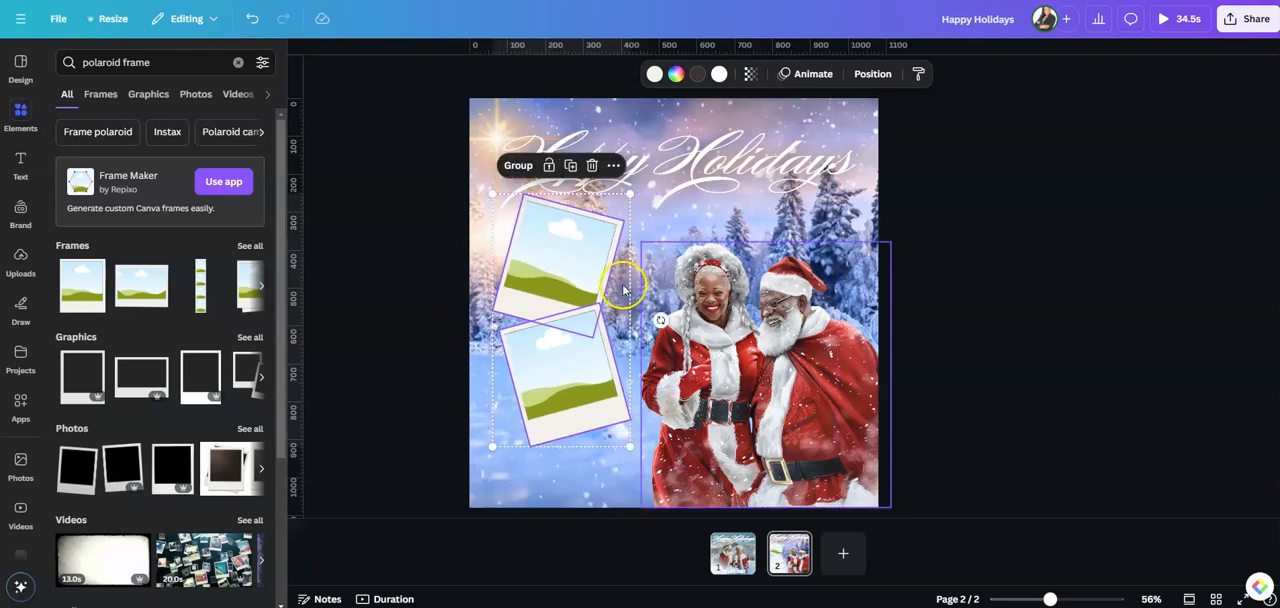
click(962, 270)
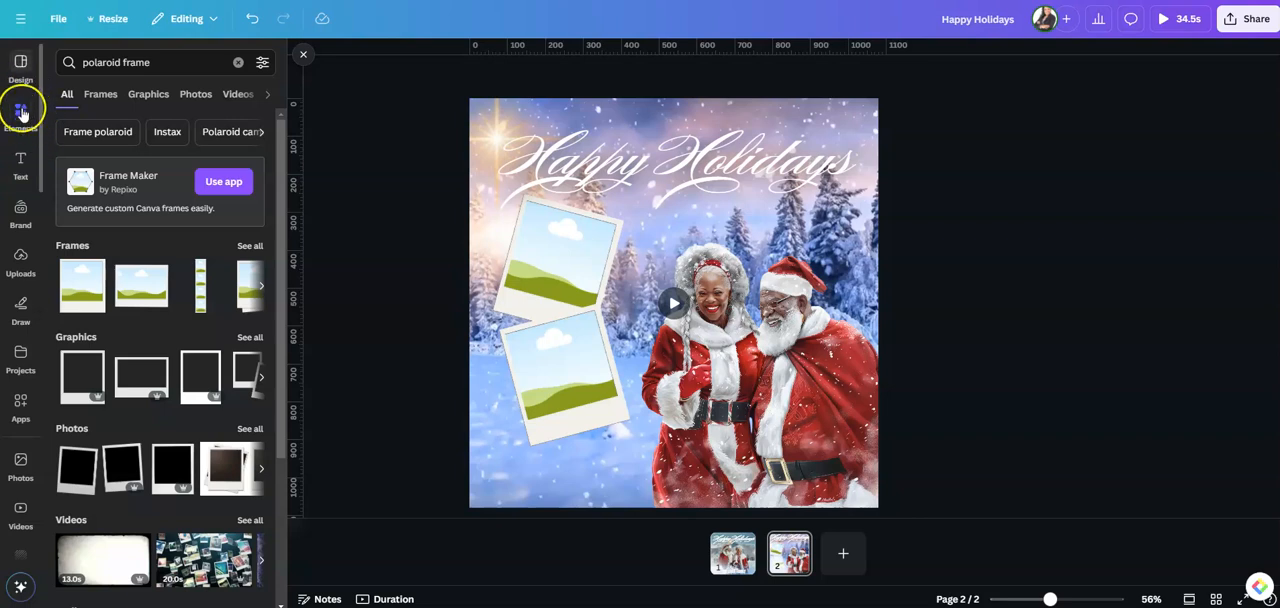
Add a heading that reads "from the" with the family's name on a second line
click(20, 163)
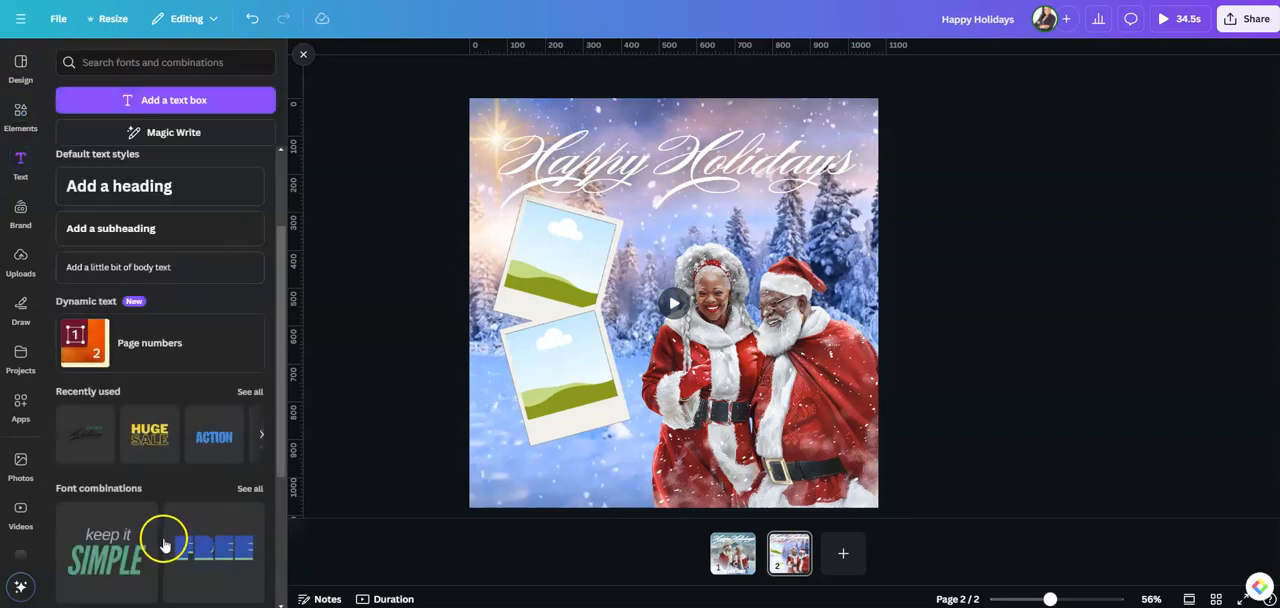
scroll(155, 225, up, 2)
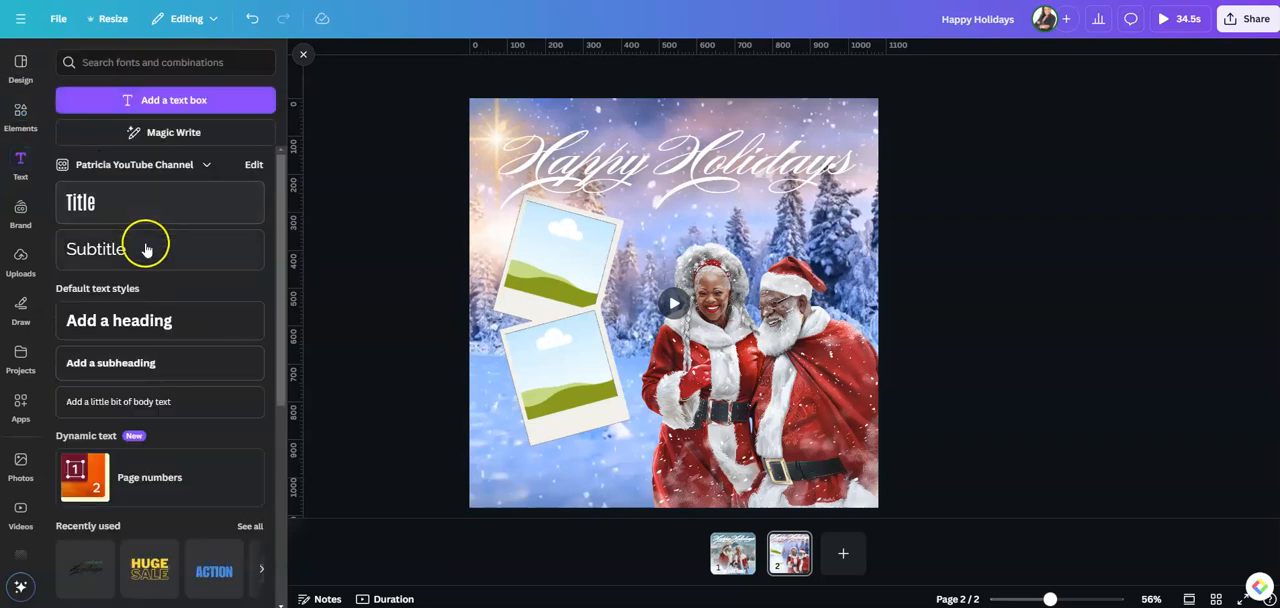
click(150, 322)
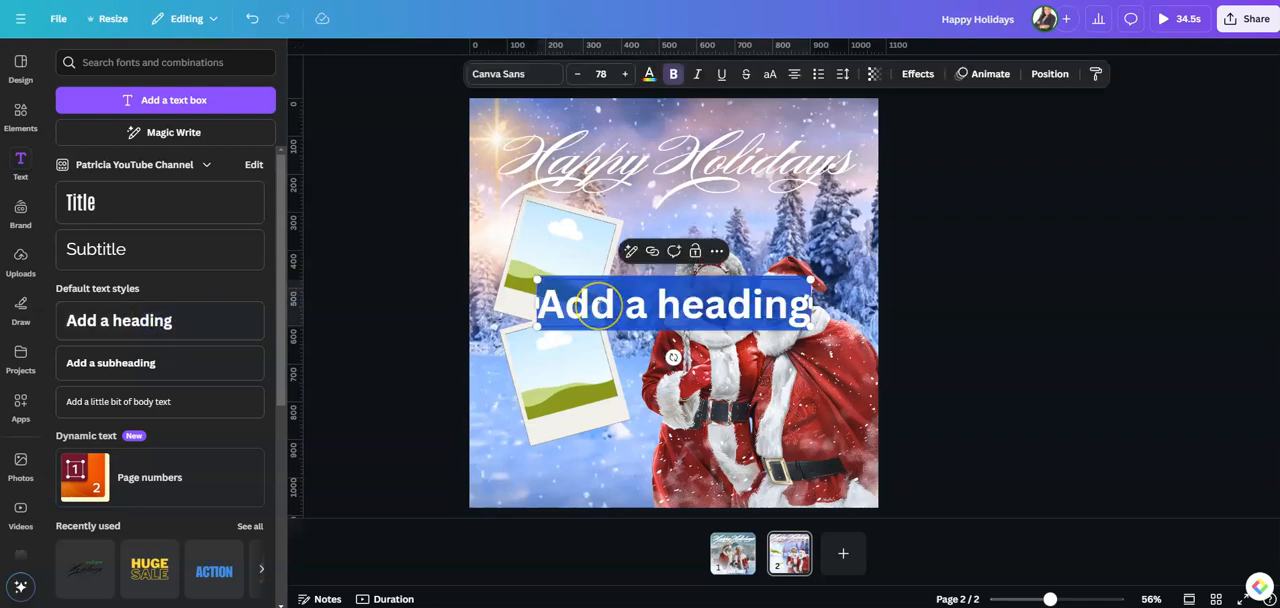
text(from the)
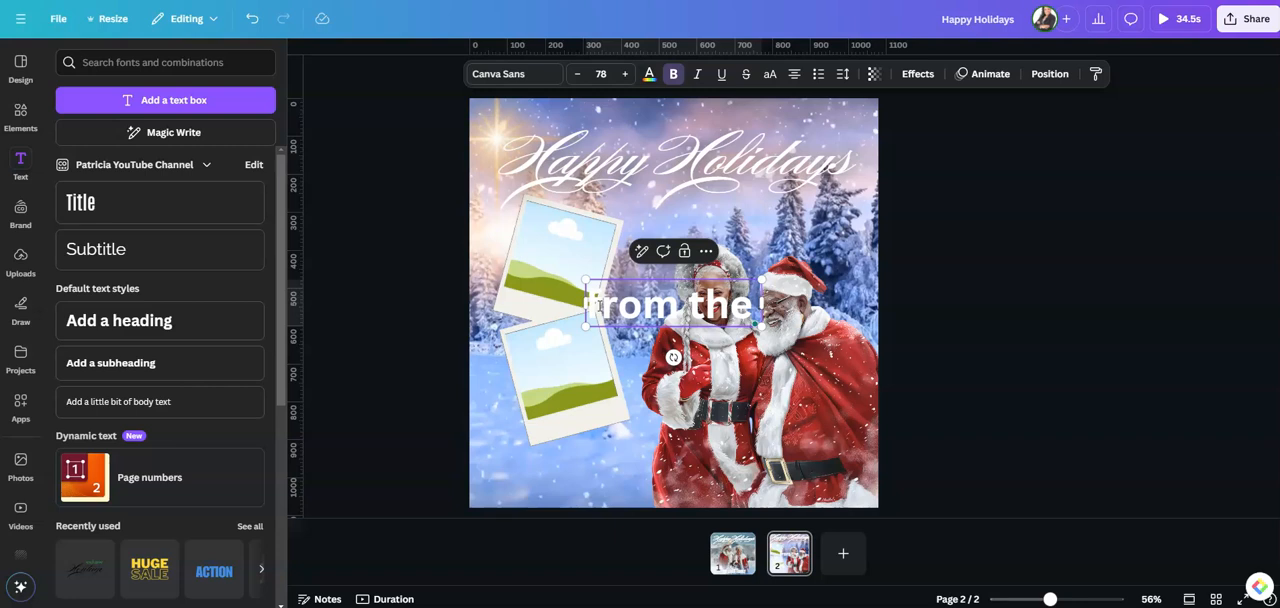
key(Return)
text(smith family)
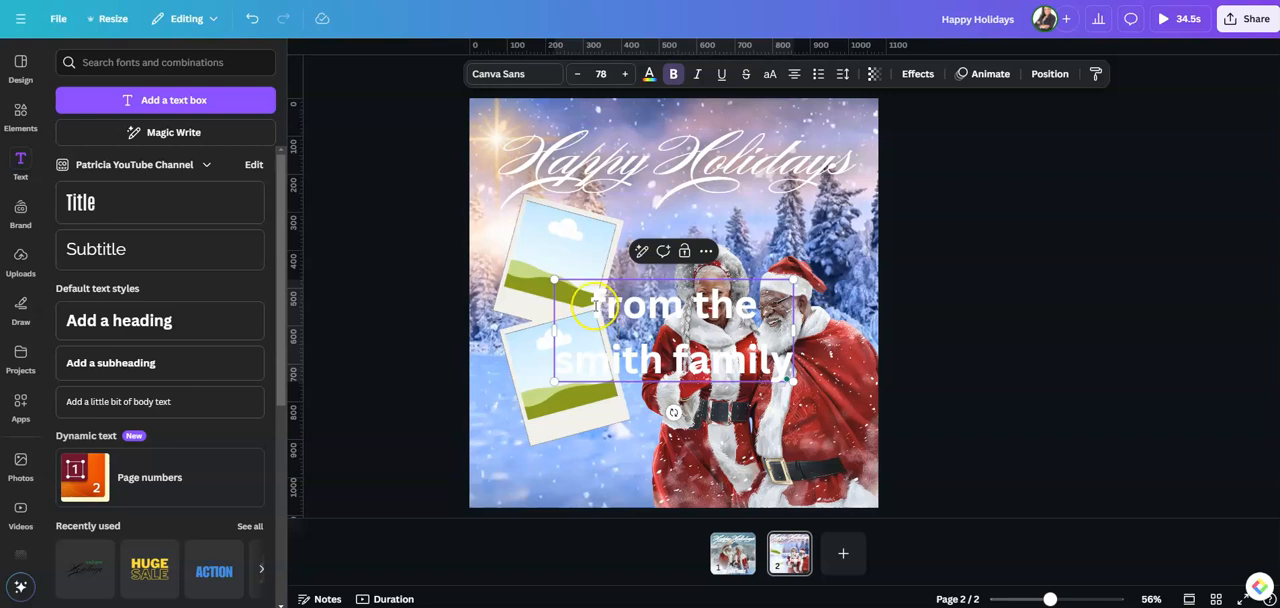
Convert the two-line family greeting to uppercase and set its line spacing to 1
drag(592, 303, 790, 368)
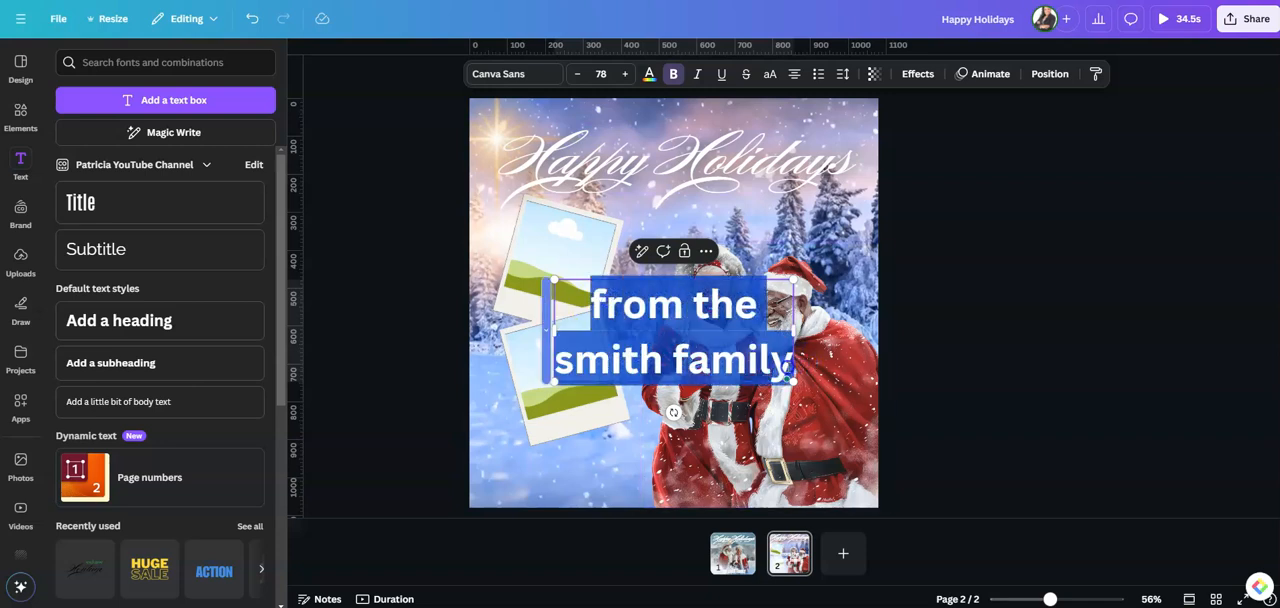
click(769, 73)
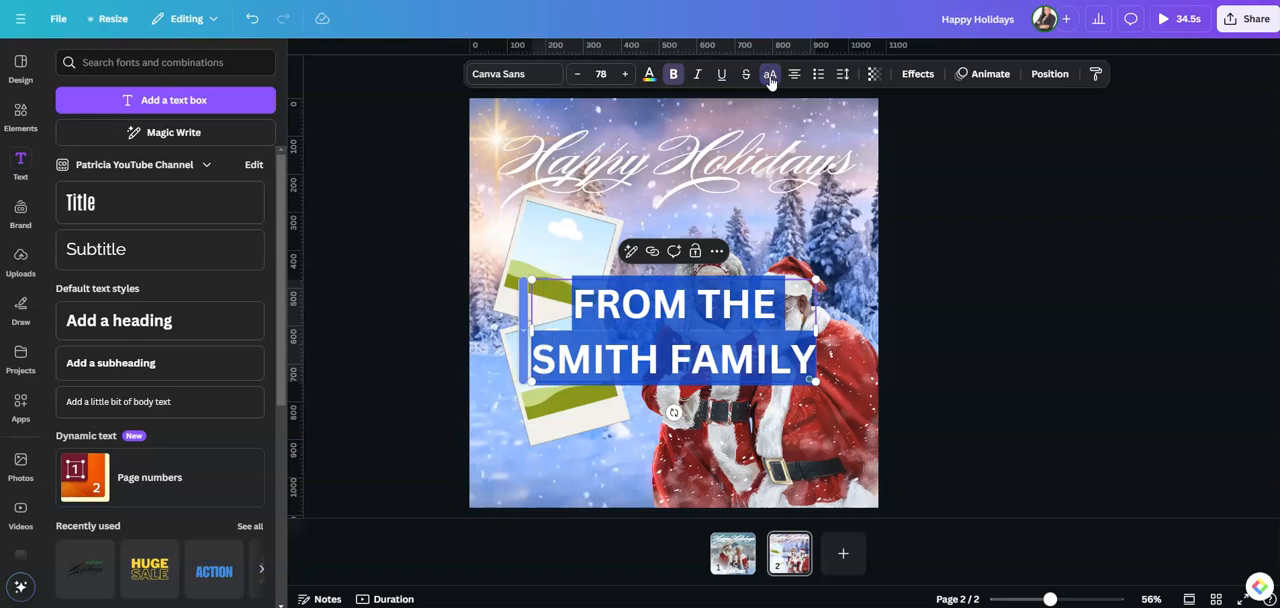
click(842, 74)
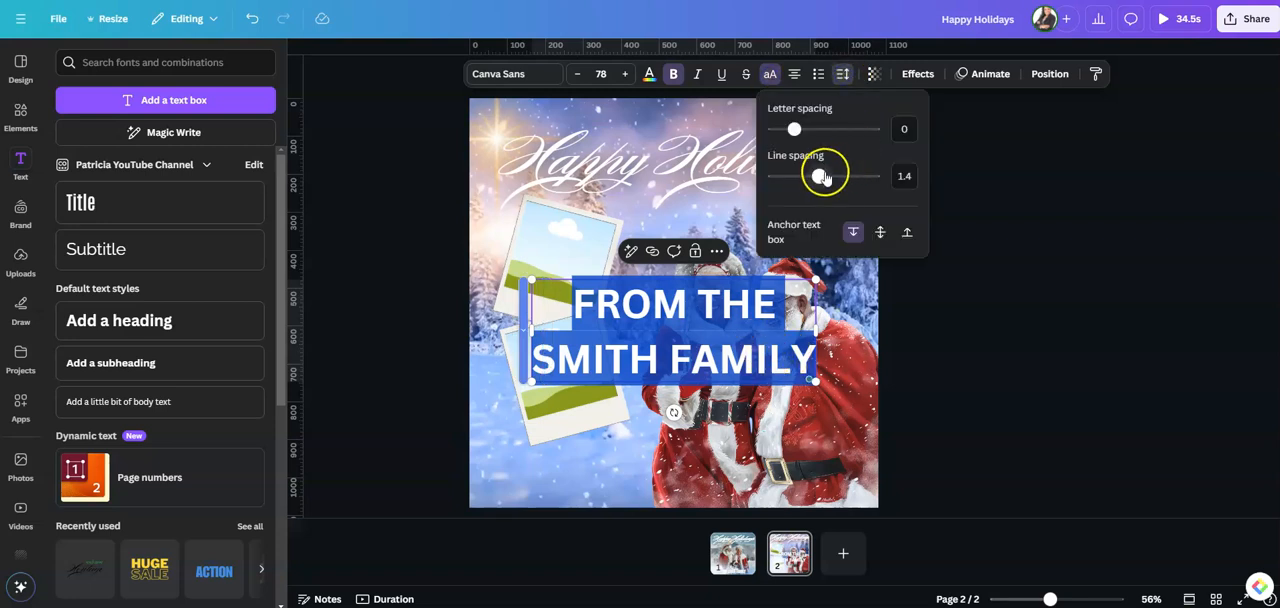
drag(819, 177, 799, 181)
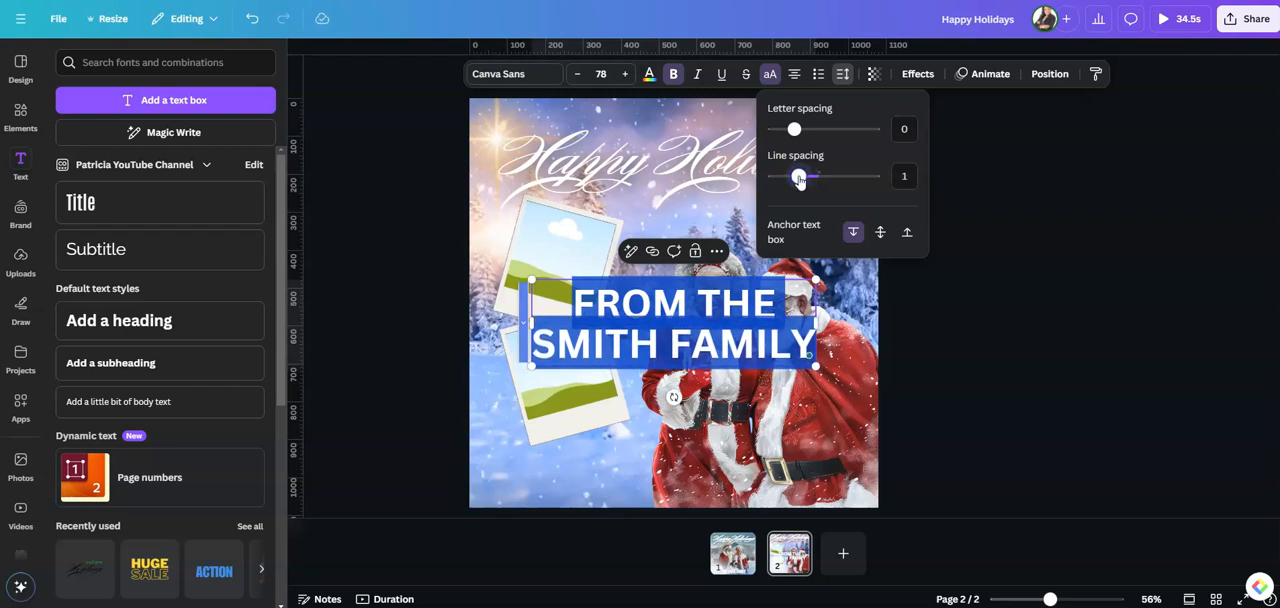
Place the family greeting beneath the polaroid frames and set it in the Anton font at size 54.1
drag(818, 365, 686, 318)
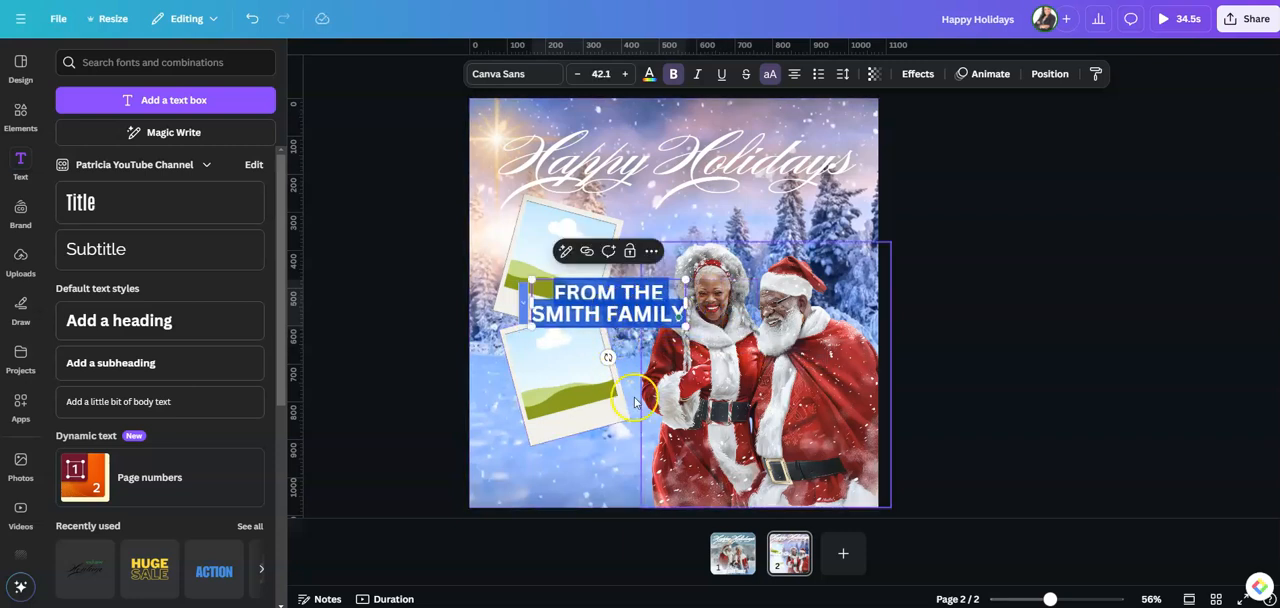
drag(625, 297, 580, 465)
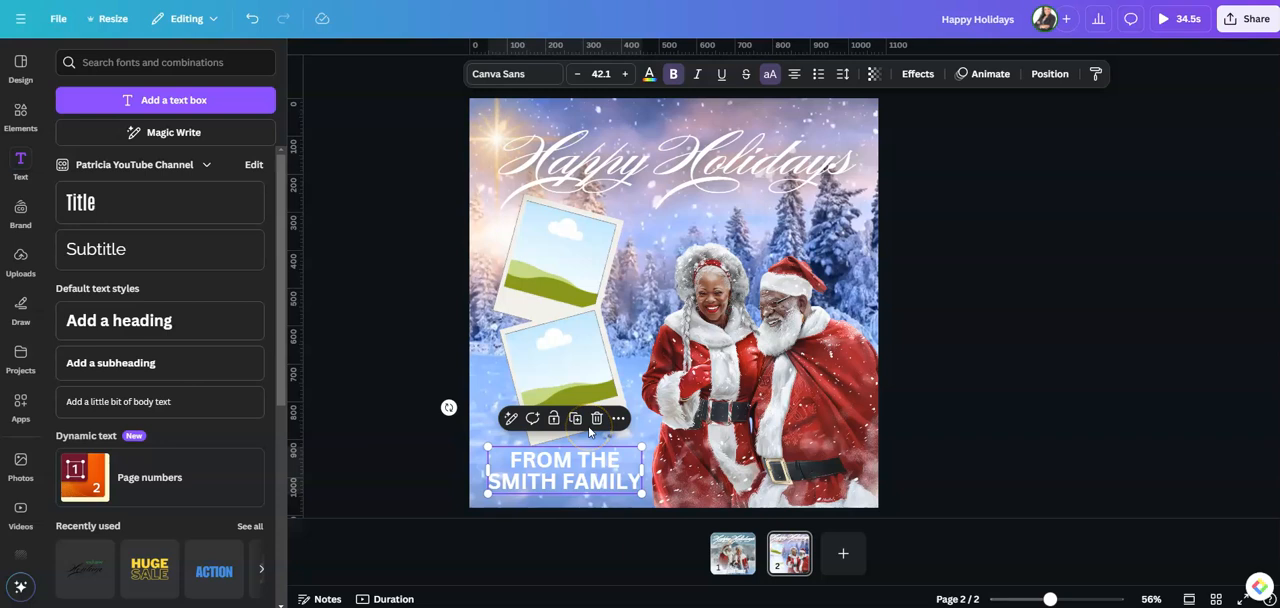
click(498, 74)
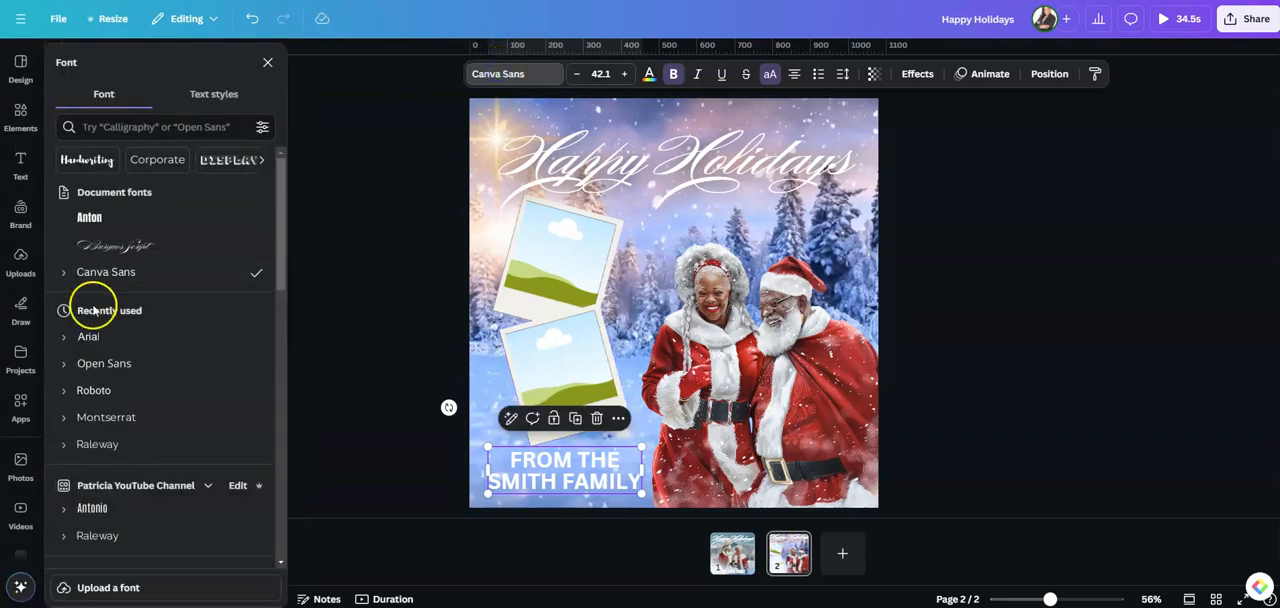
click(86, 216)
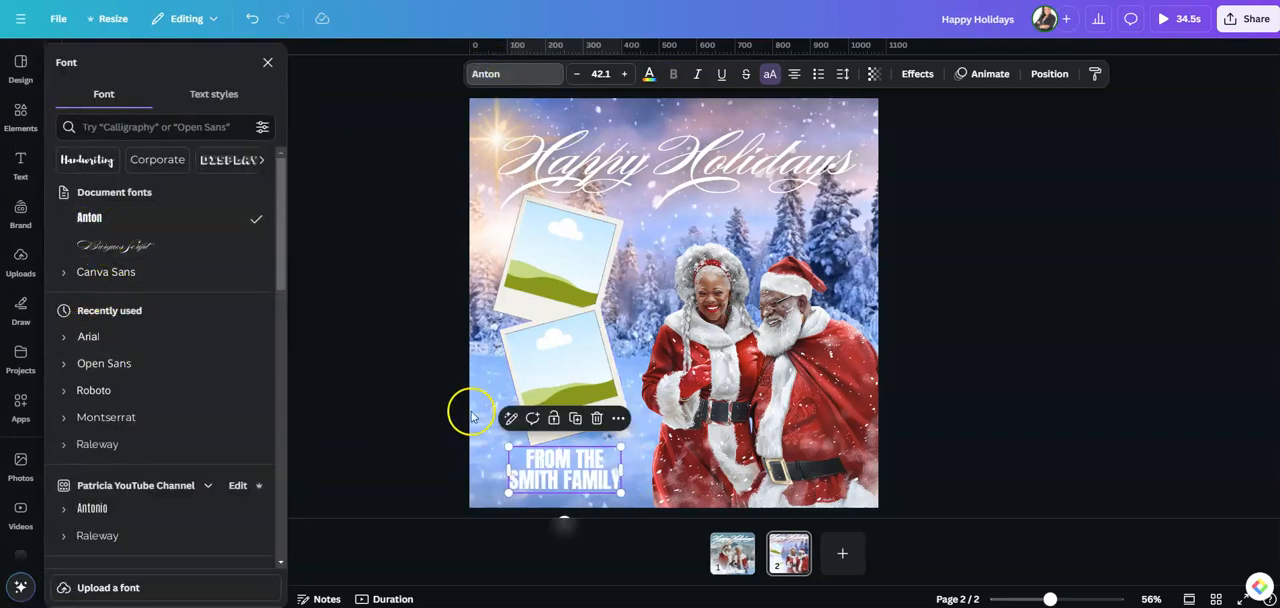
drag(621, 446, 581, 470)
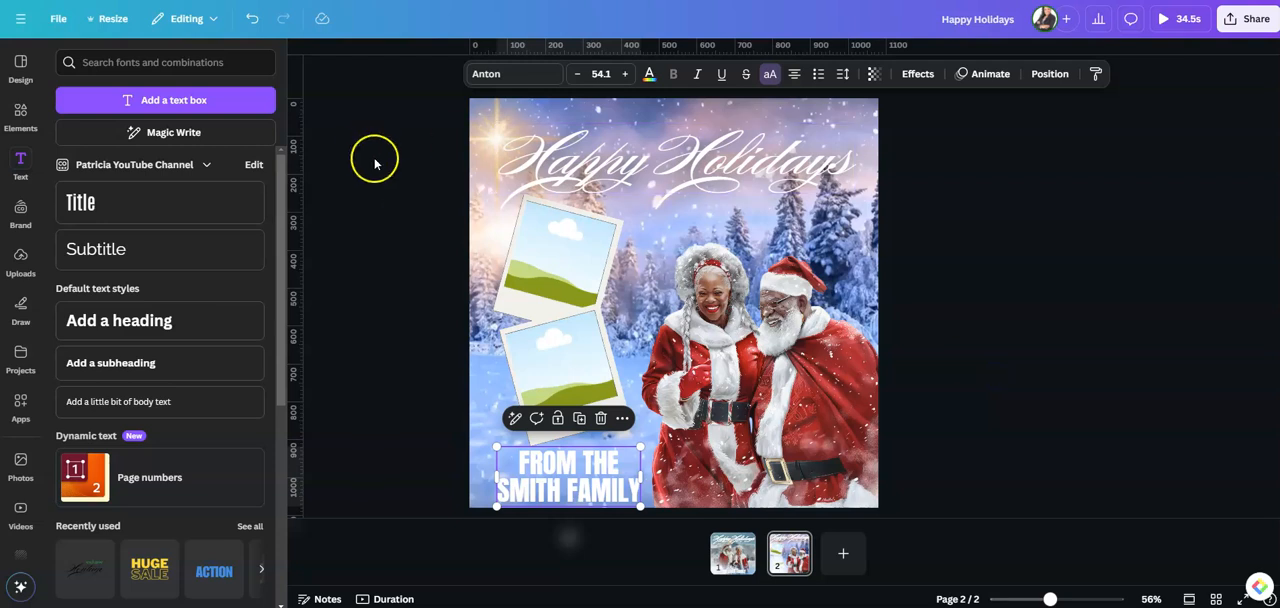
click(21, 117)
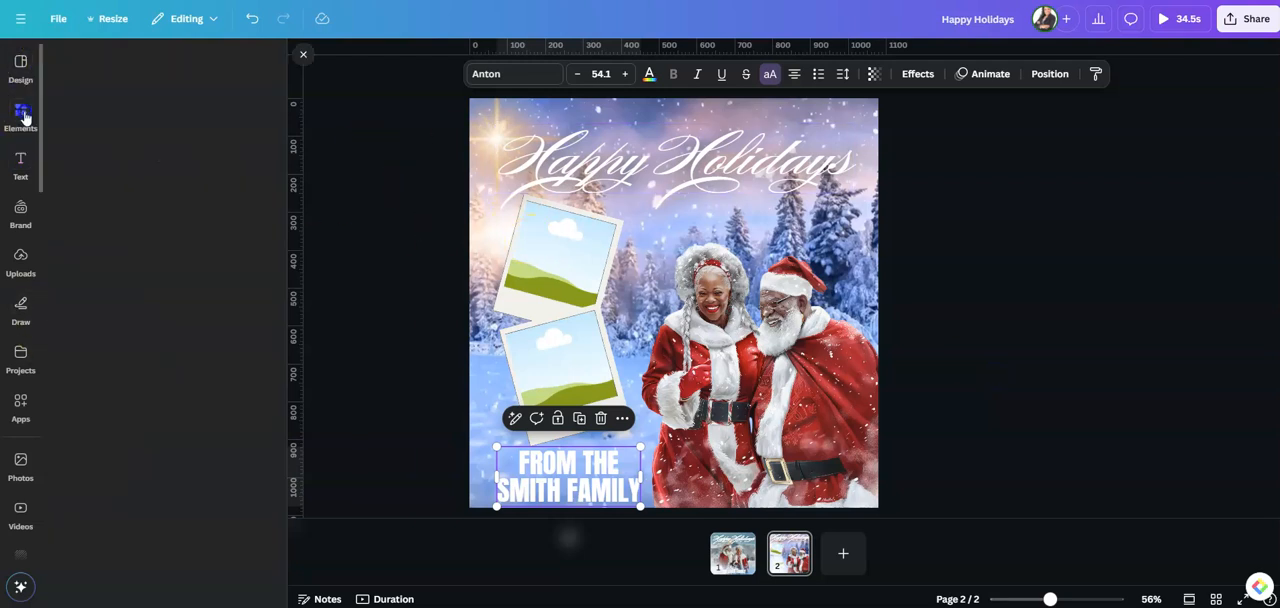
click(236, 63)
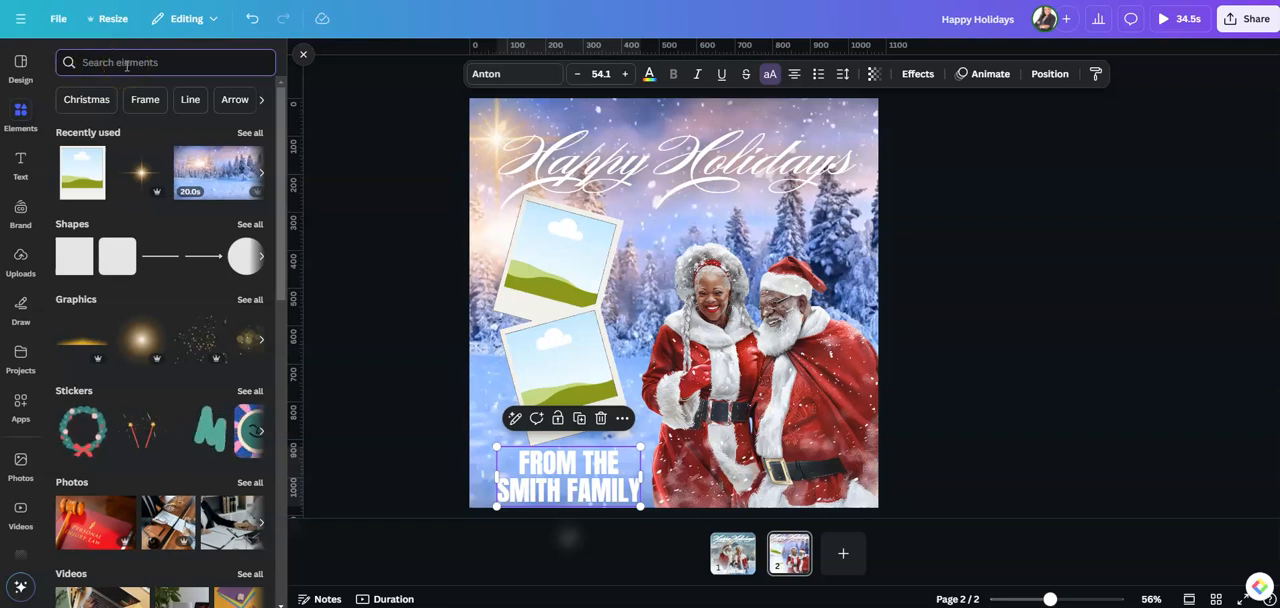
text(holiday f)
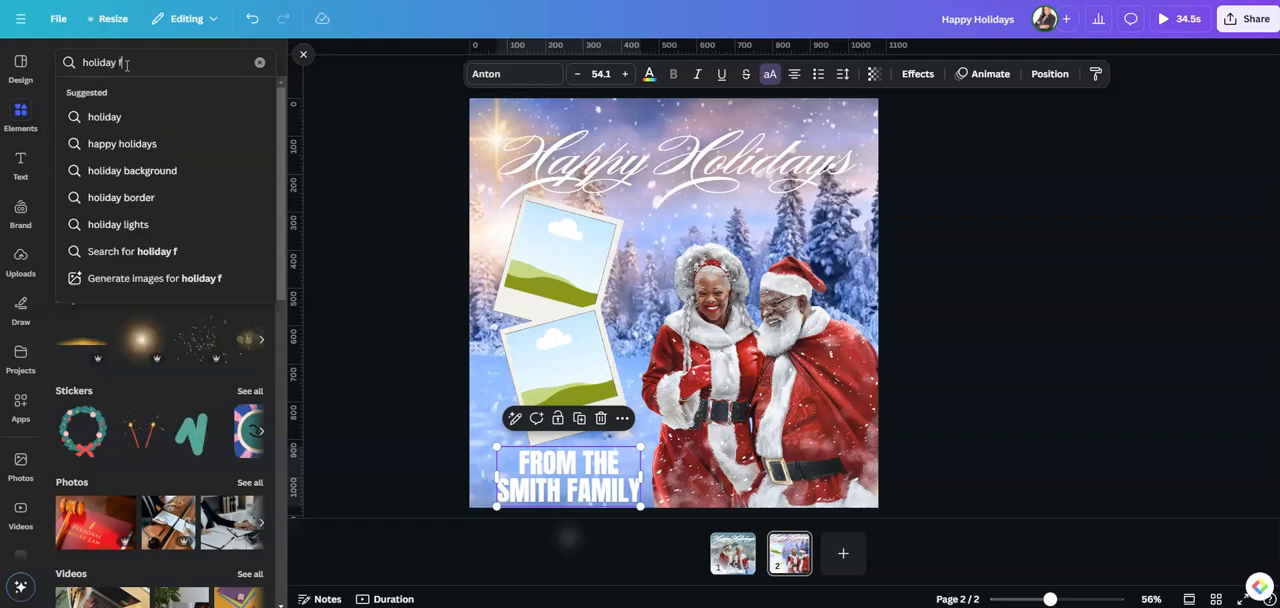
text(amily photos)
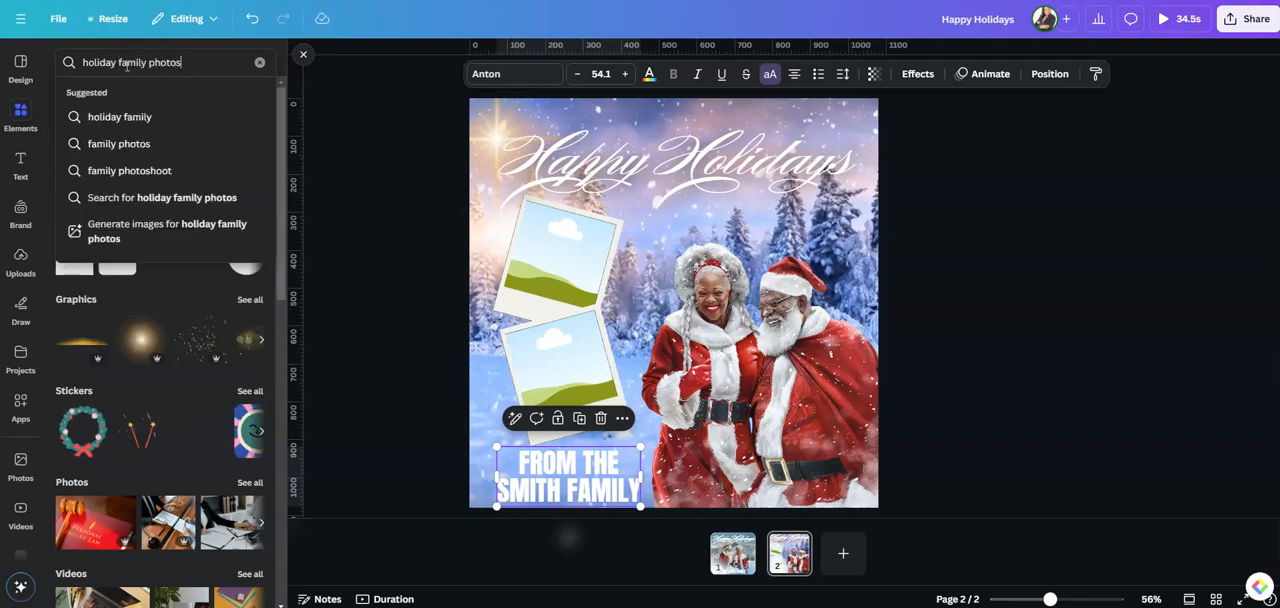
Search the photo library for "family christmas" and fill the upper polaroid frame with the family sharing a gift before the tree
click(20, 463)
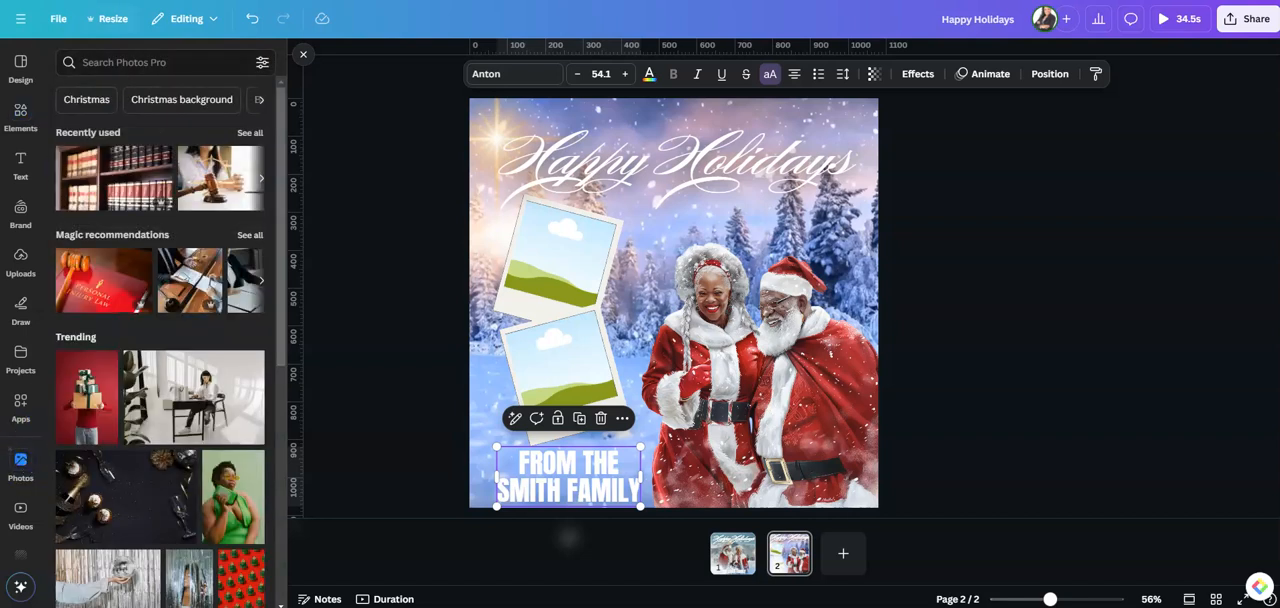
click(157, 66)
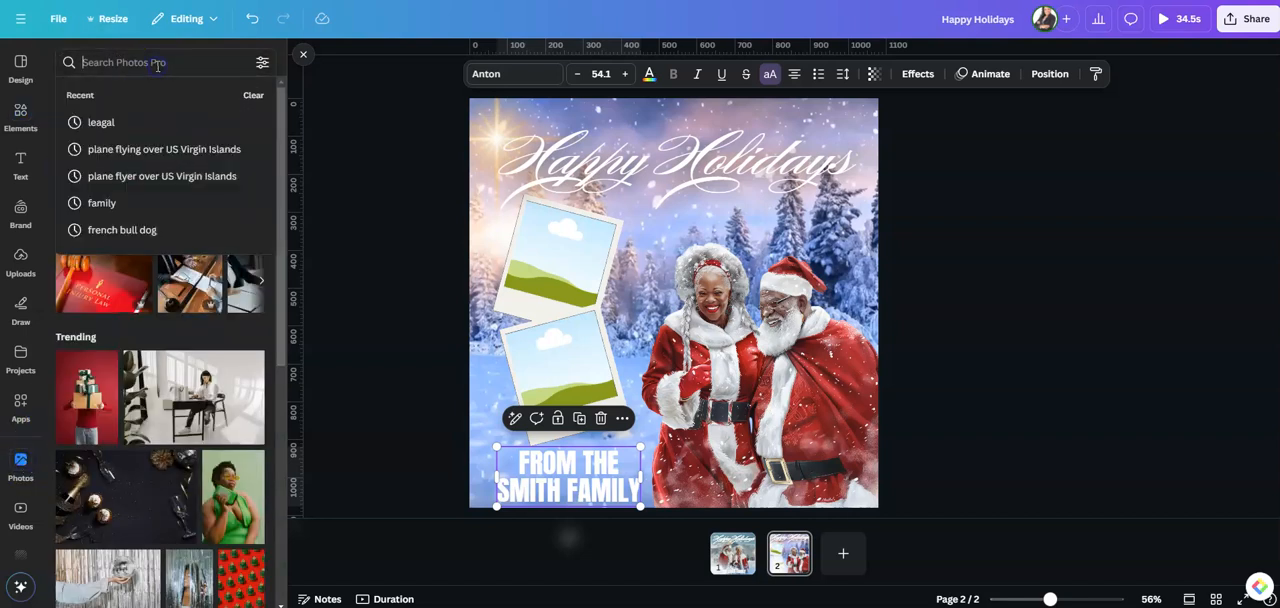
text(famil)
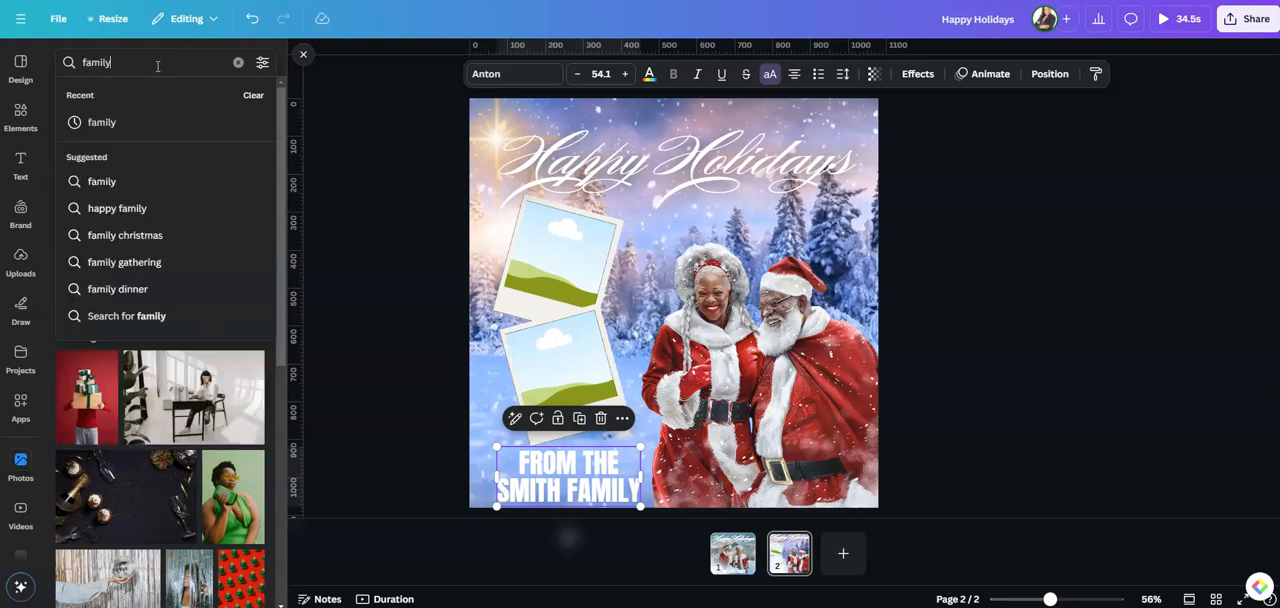
text(y)
click(145, 234)
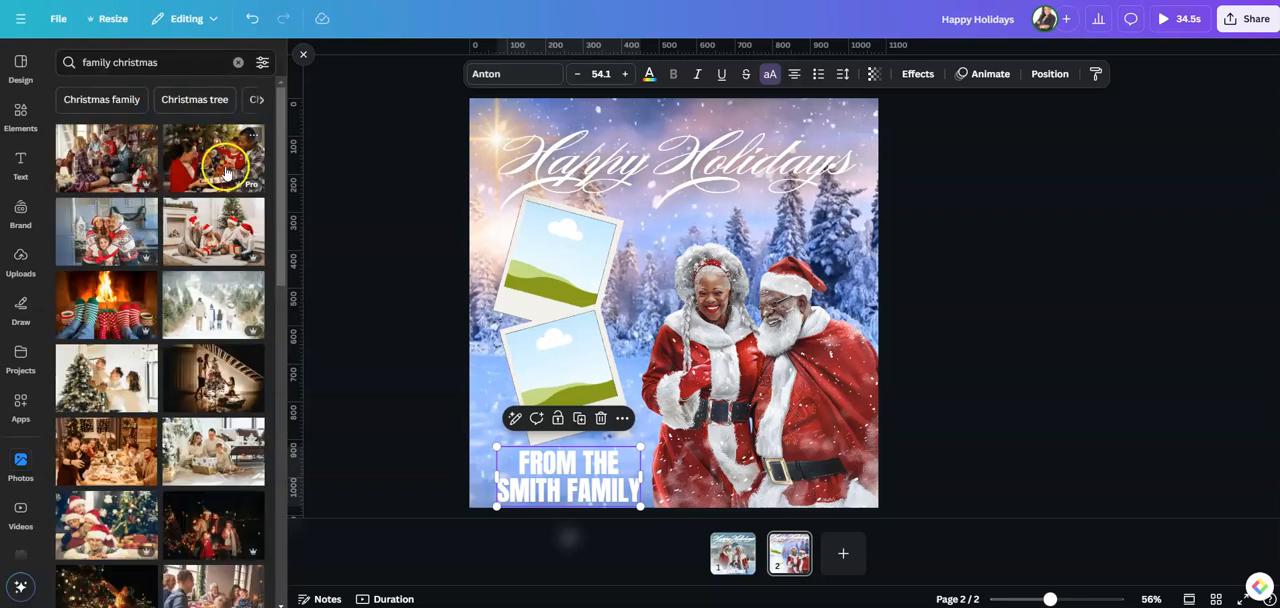
click(226, 172)
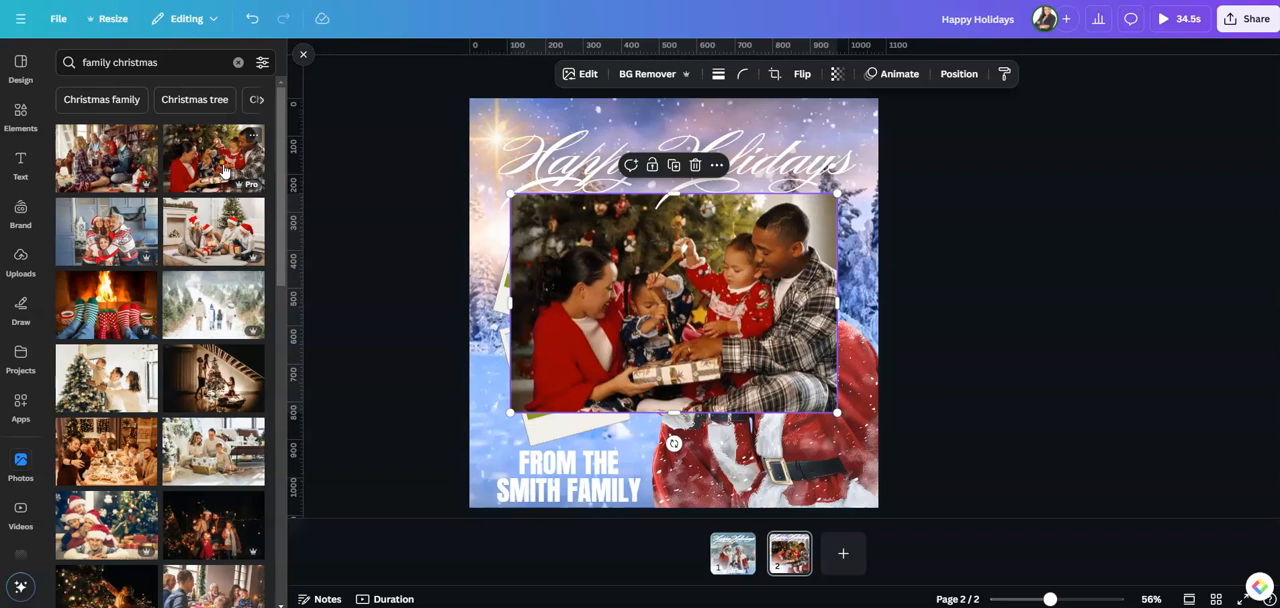
drag(697, 271, 570, 280)
click(966, 391)
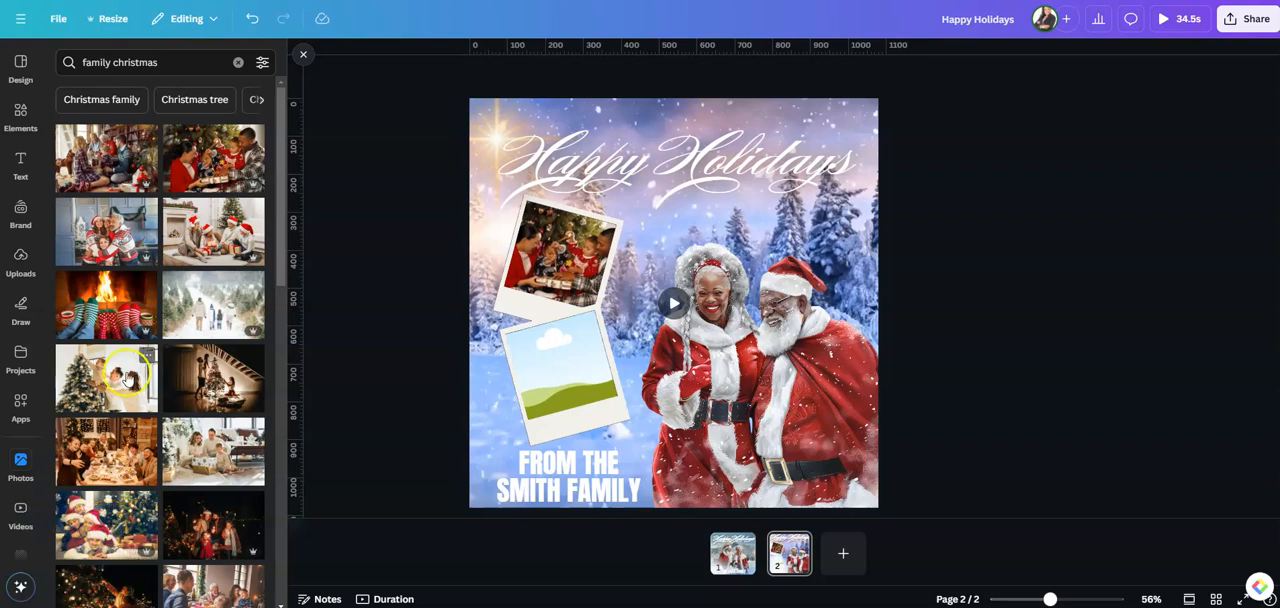
Fill the lower polaroid frame with the photo of the family posing on the stairs in red holiday outfits
scroll(200, 343, down, 5)
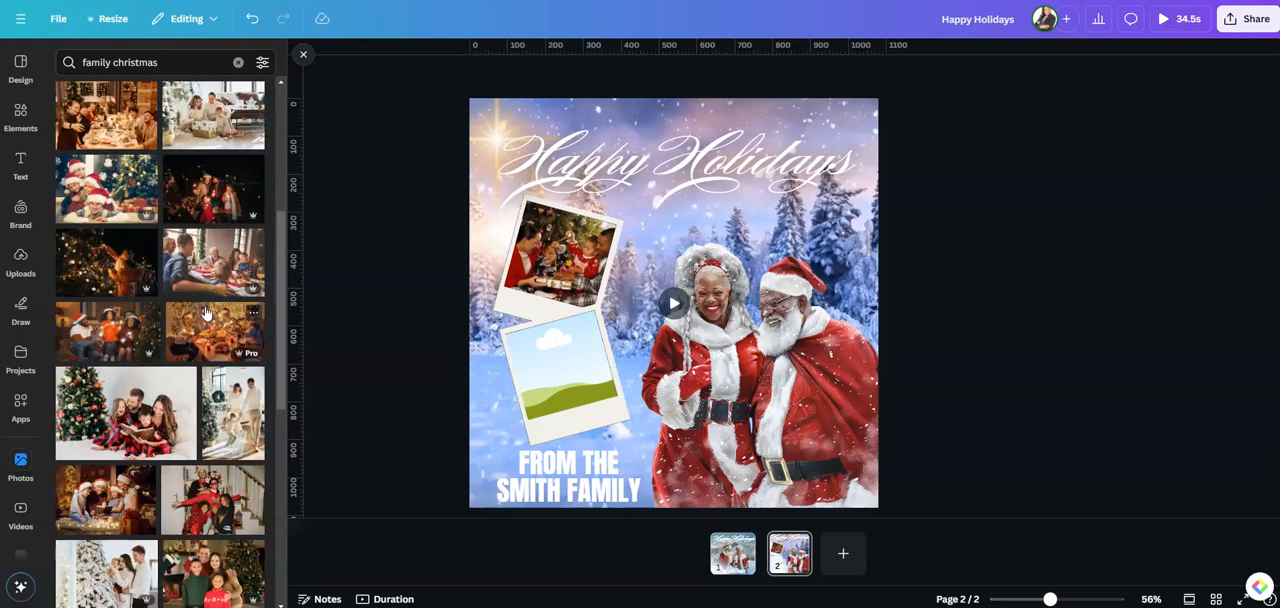
scroll(203, 313, down, 3)
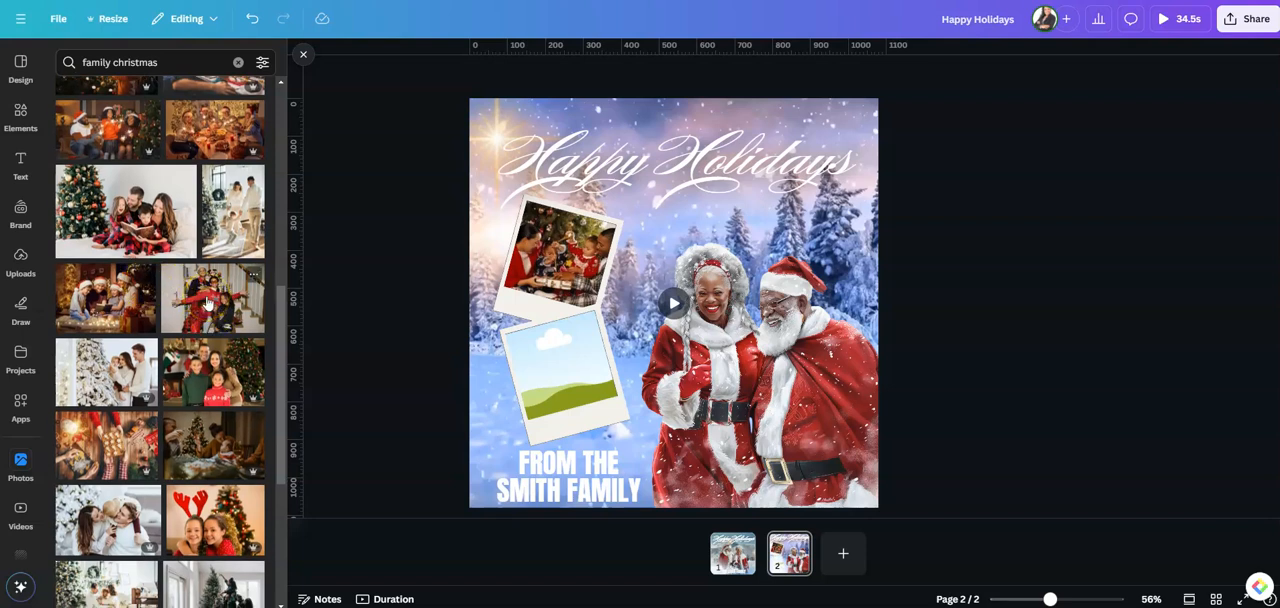
drag(207, 302, 530, 358)
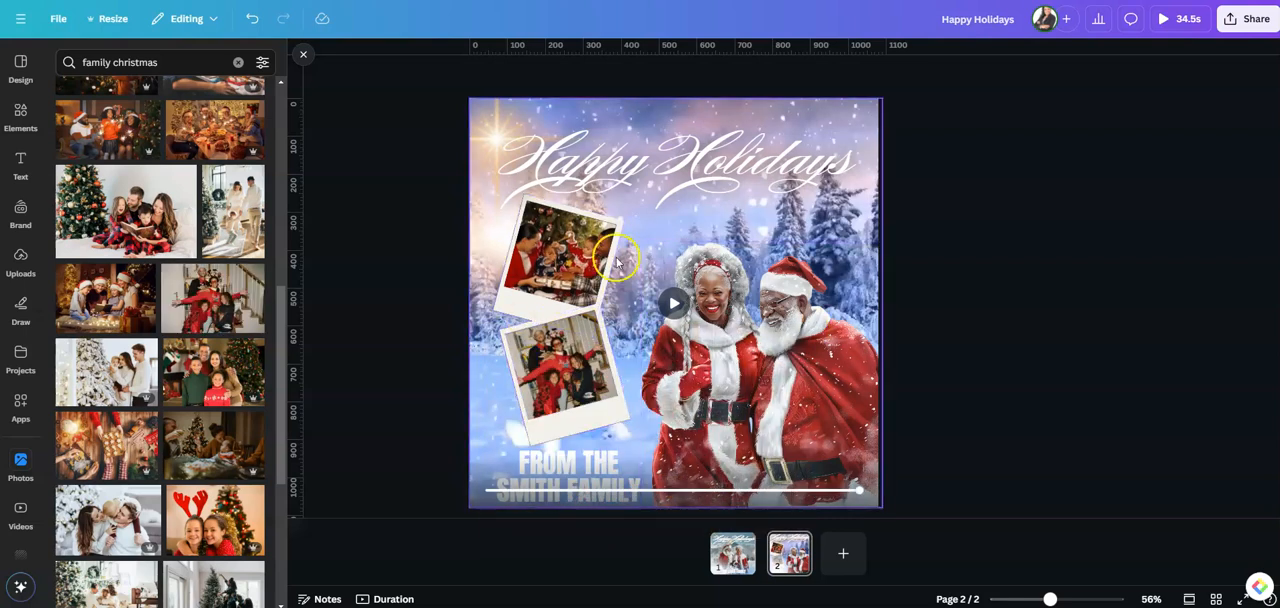
click(407, 268)
Play back the animation on the page with the filled polaroid frames to check it
click(675, 305)
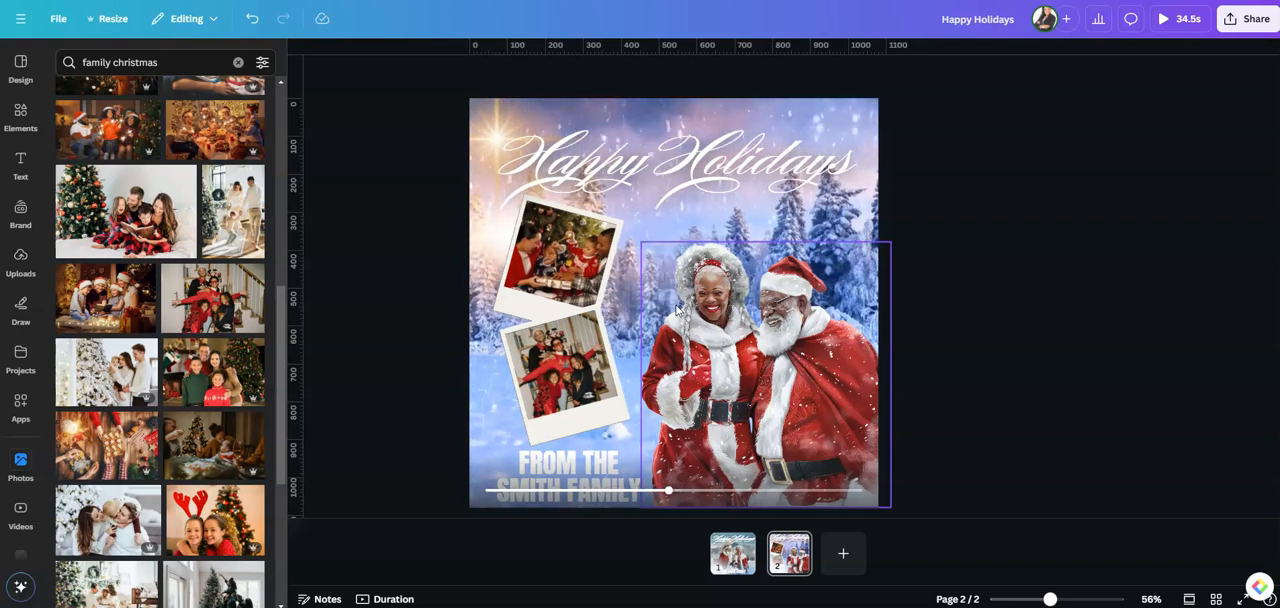
click(924, 339)
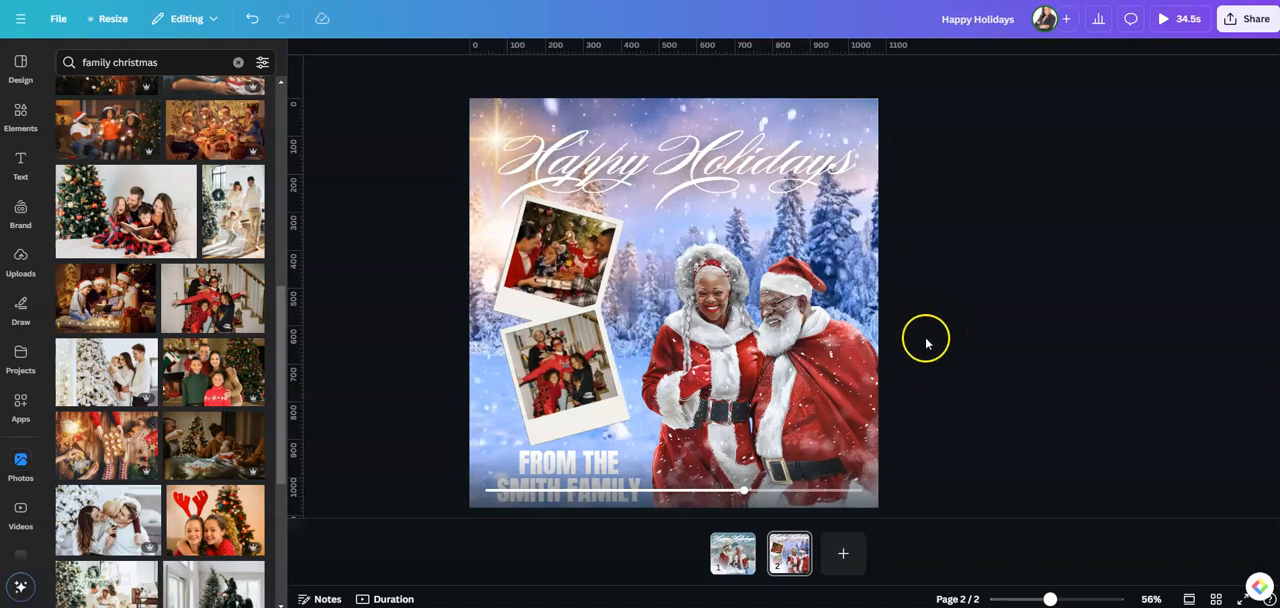
click(673, 303)
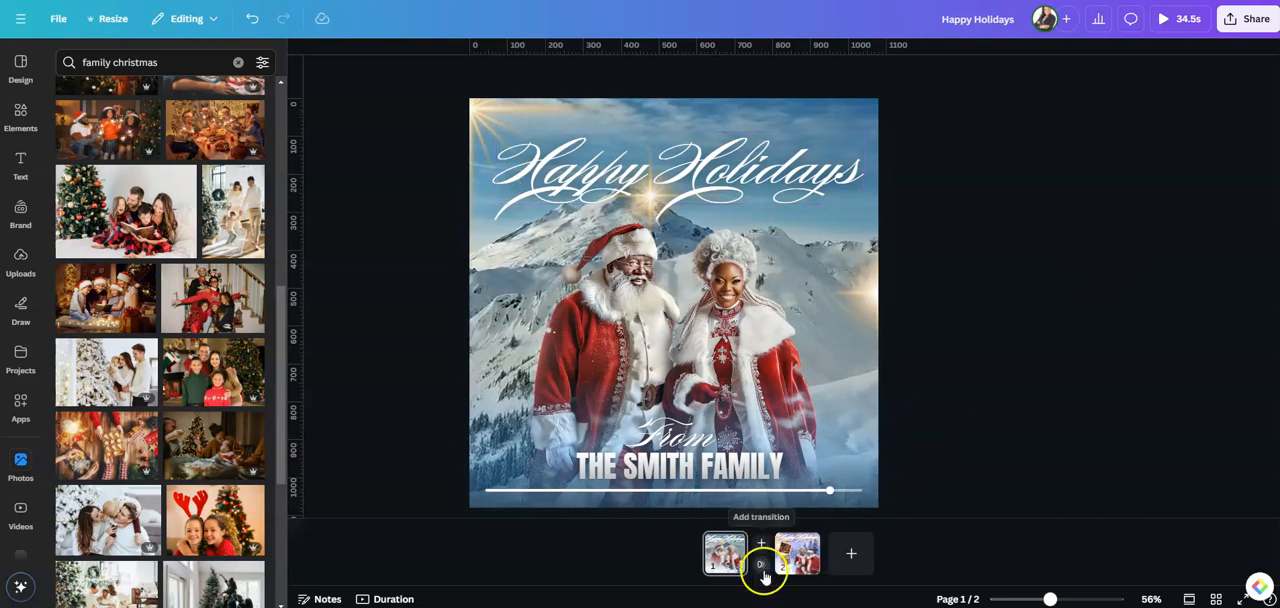
Add a Match & Move transition between the first and second pages and preview the whole design
click(761, 566)
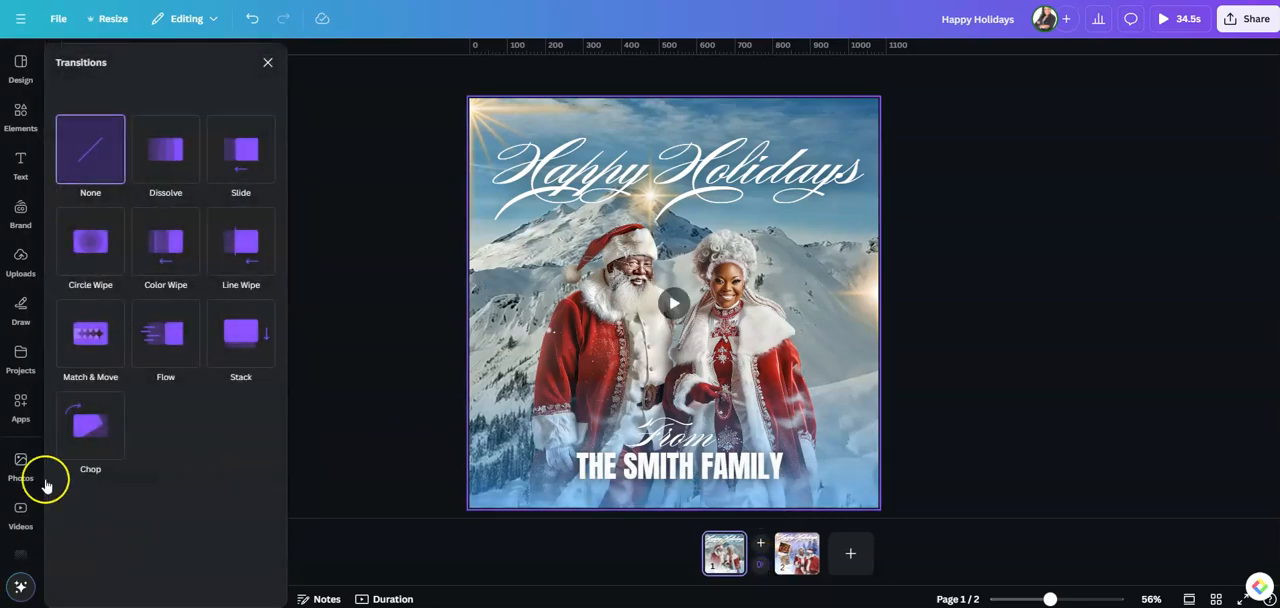
click(92, 340)
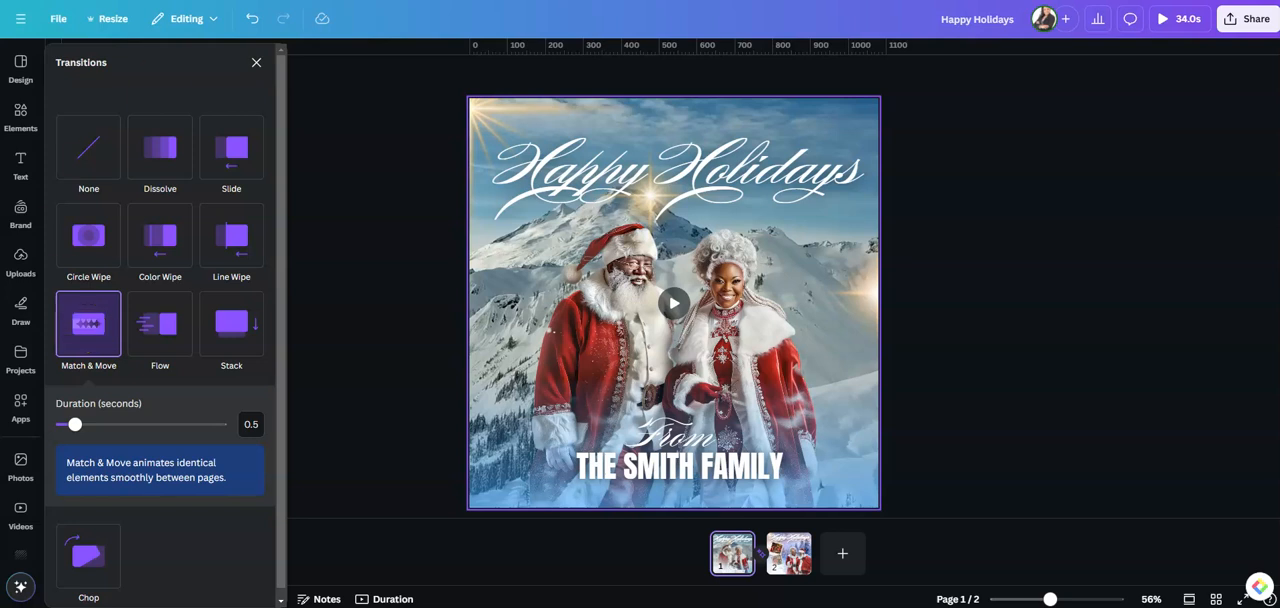
click(1160, 18)
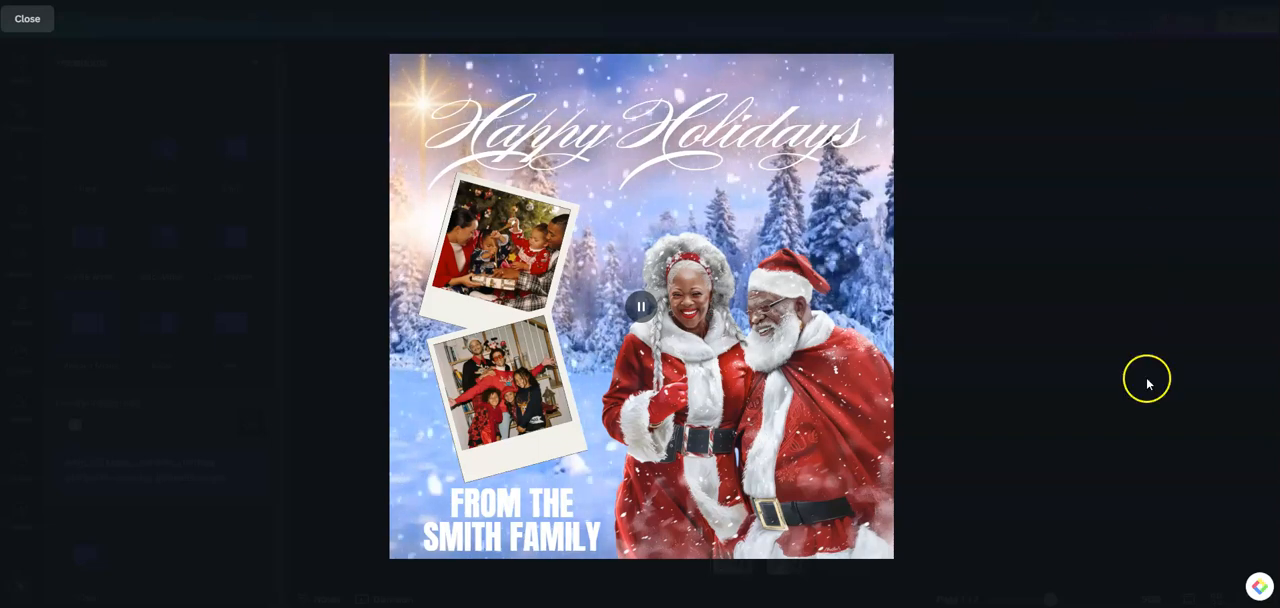
click(1100, 308)
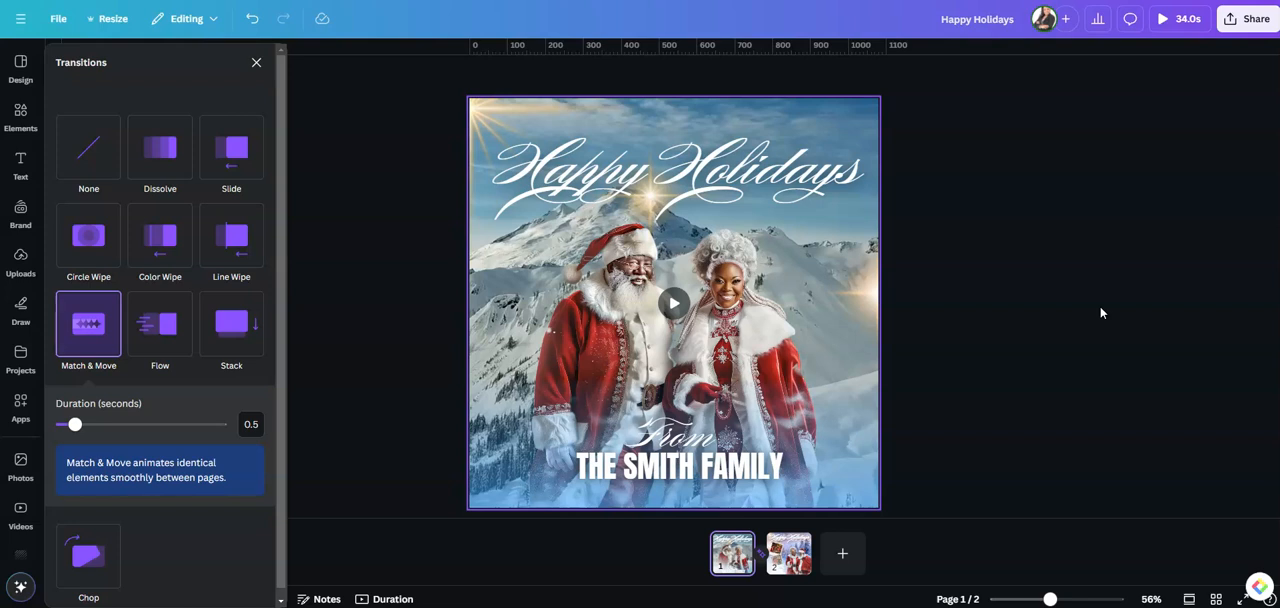
click(1137, 240)
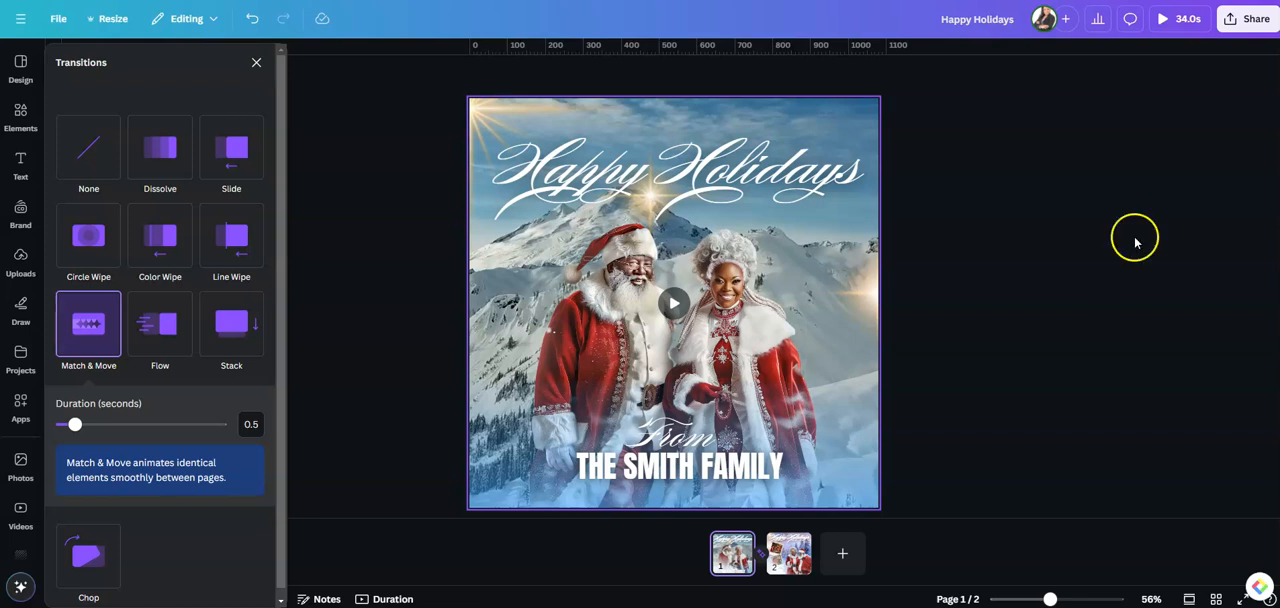